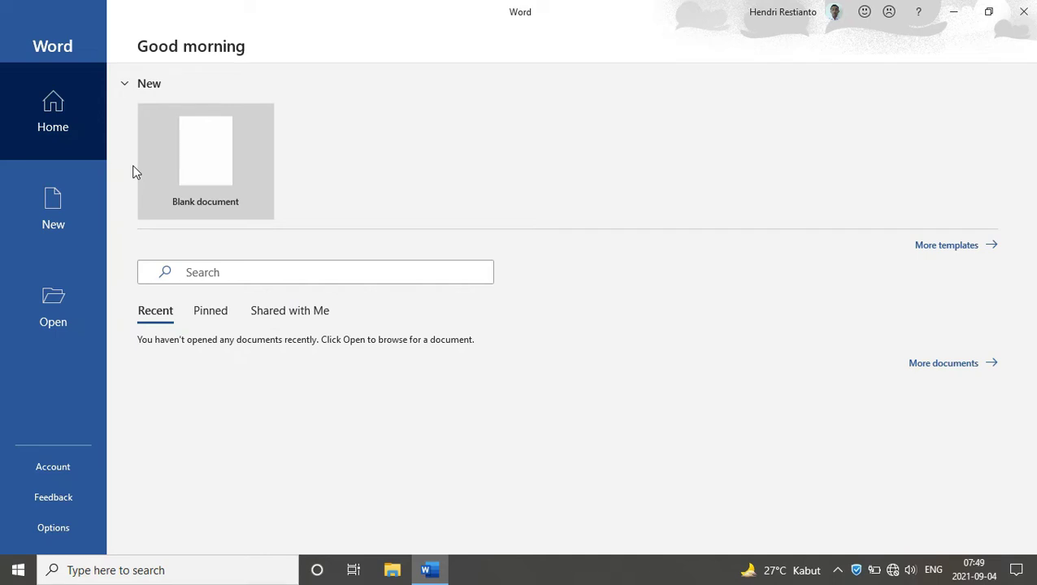
# Browse the available templates and create a new blank document.
pyautogui.click(941, 245)
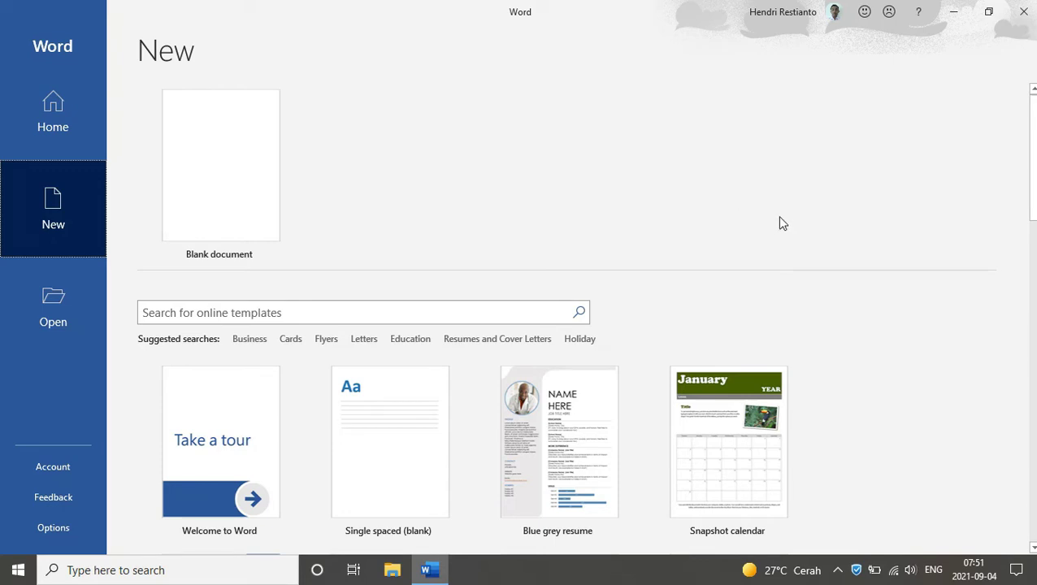
pyautogui.click(221, 184)
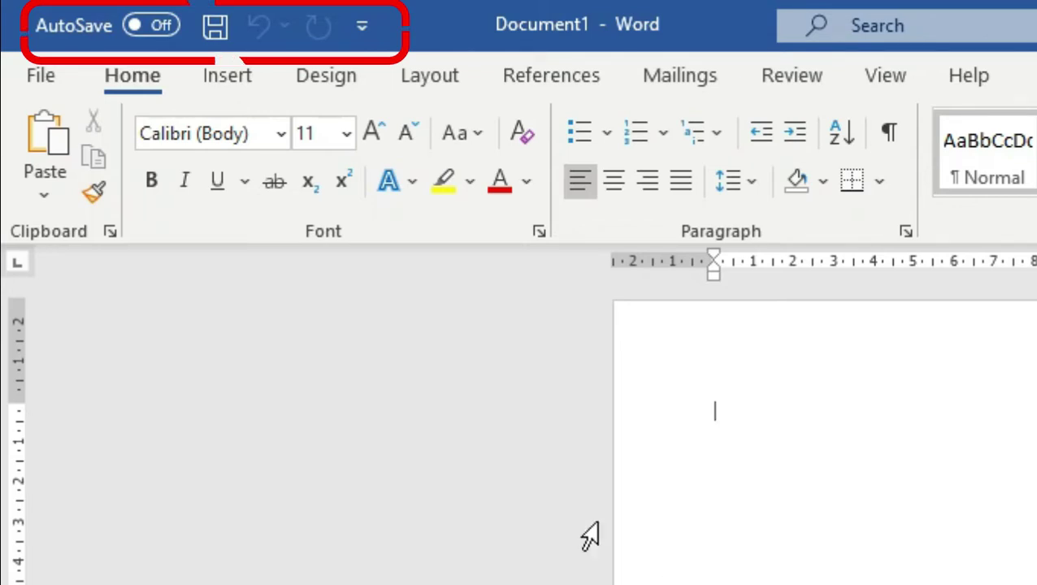
# Add the New command to the Quick Access Toolbar and remove it again.
pyautogui.click(356, 34)
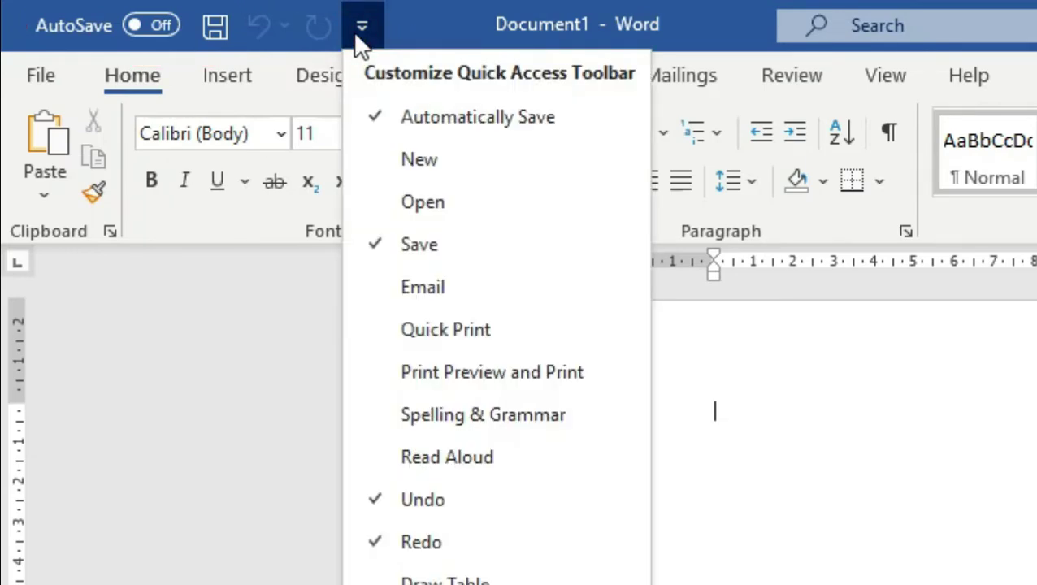
pyautogui.click(394, 158)
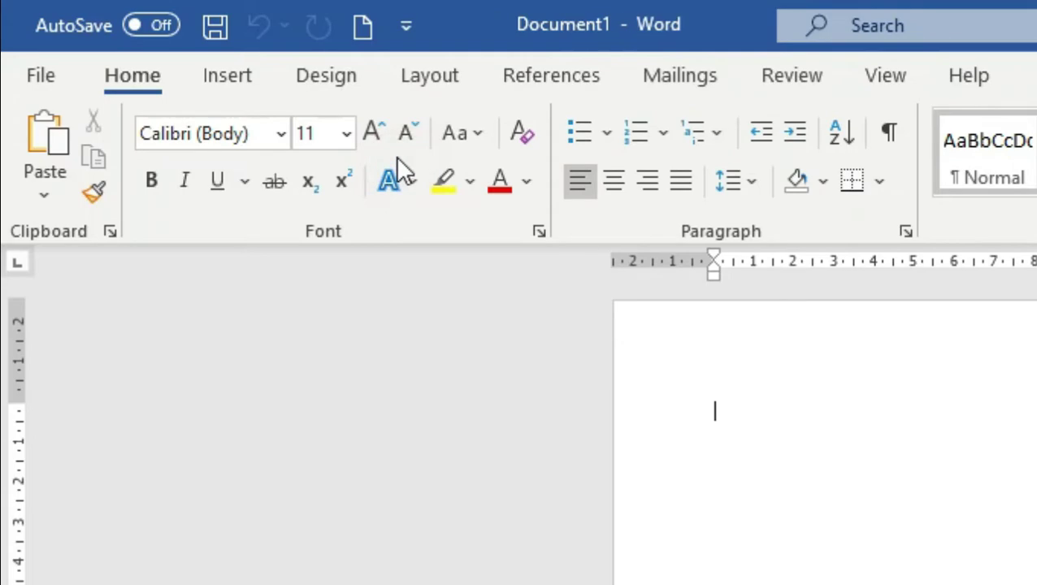
pyautogui.click(400, 30)
pyautogui.click(460, 202)
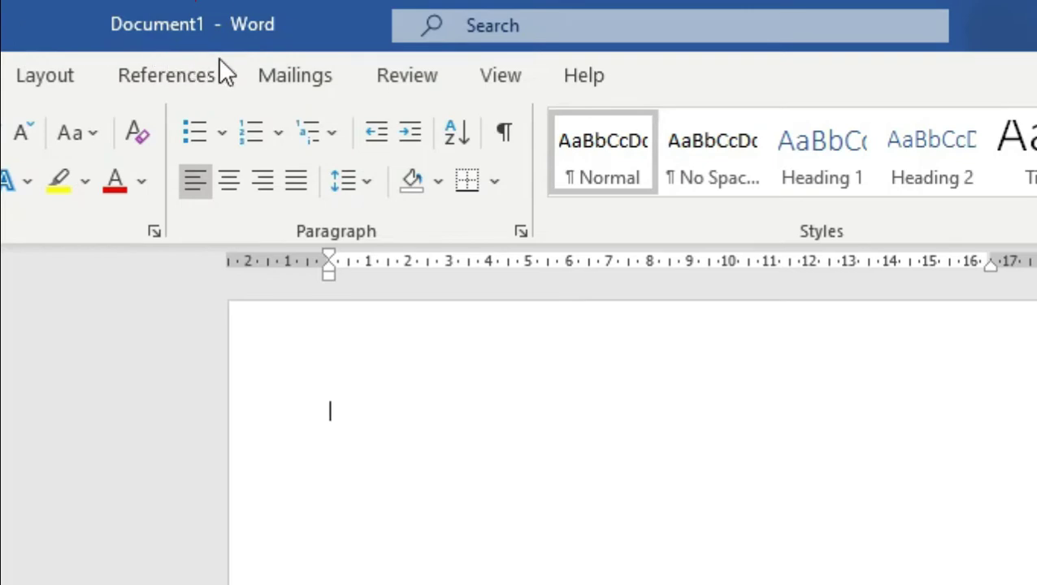
# Search the commands for "page number" and dismiss the suggestions without choosing one.
pyautogui.click(499, 28)
pyautogui.write('pa')
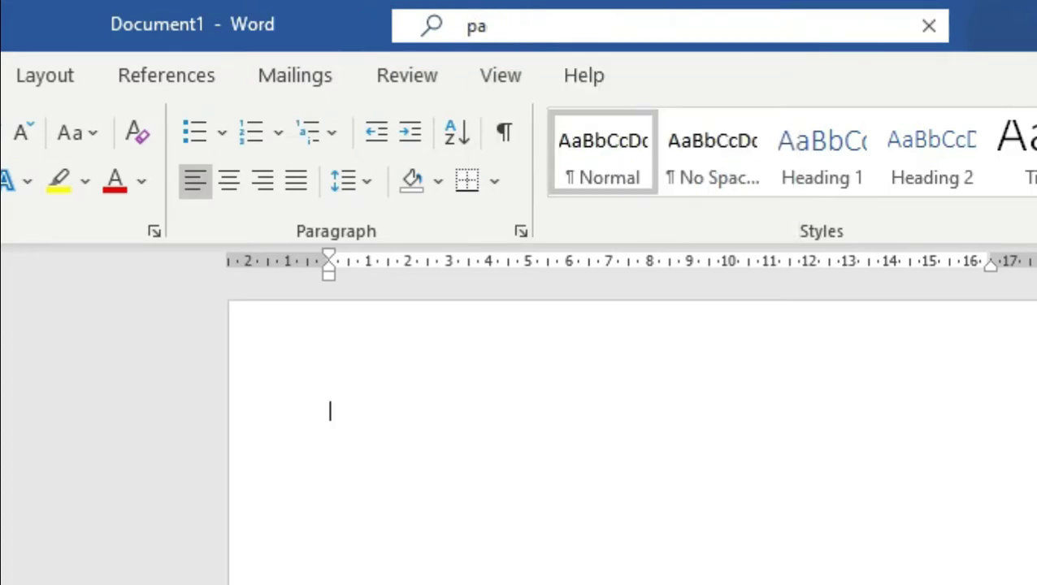
pyautogui.write('ge number')
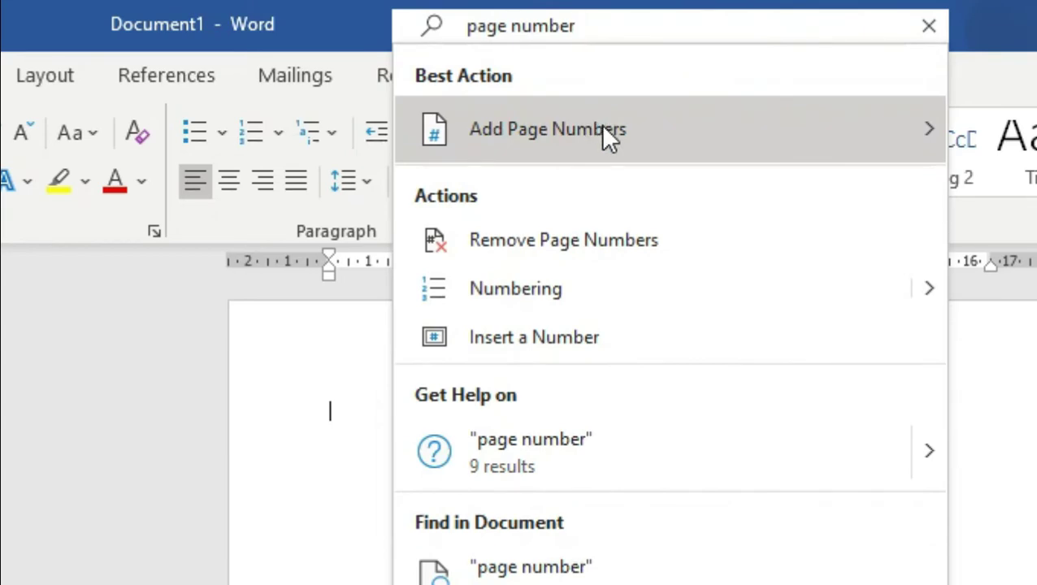
pyautogui.press('Escape')
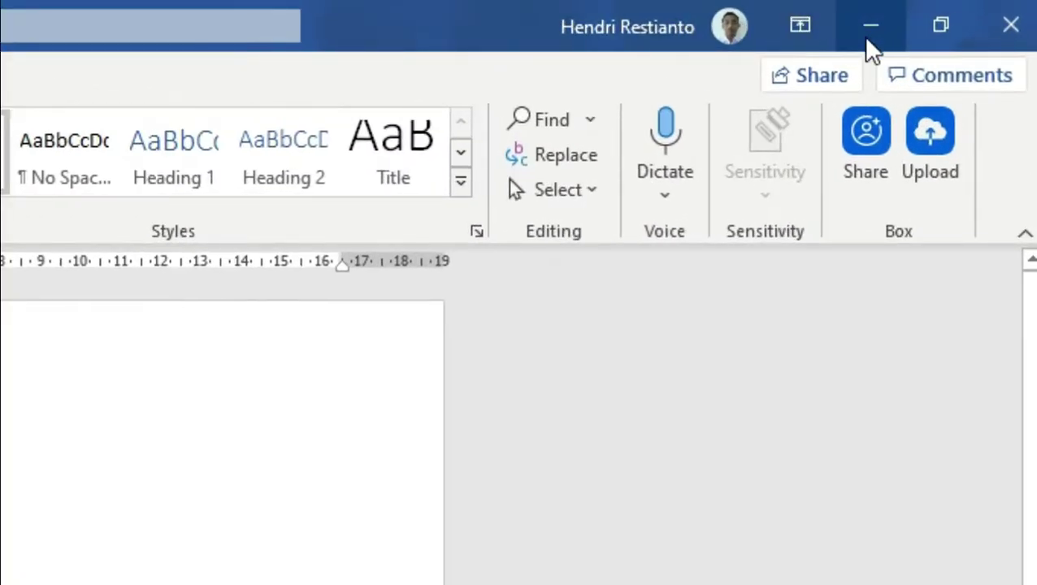
# Switch the ribbon display to Auto-hide Ribbon, to Show Tabs, and back to Show Tabs and Commands.
pyautogui.click(798, 23)
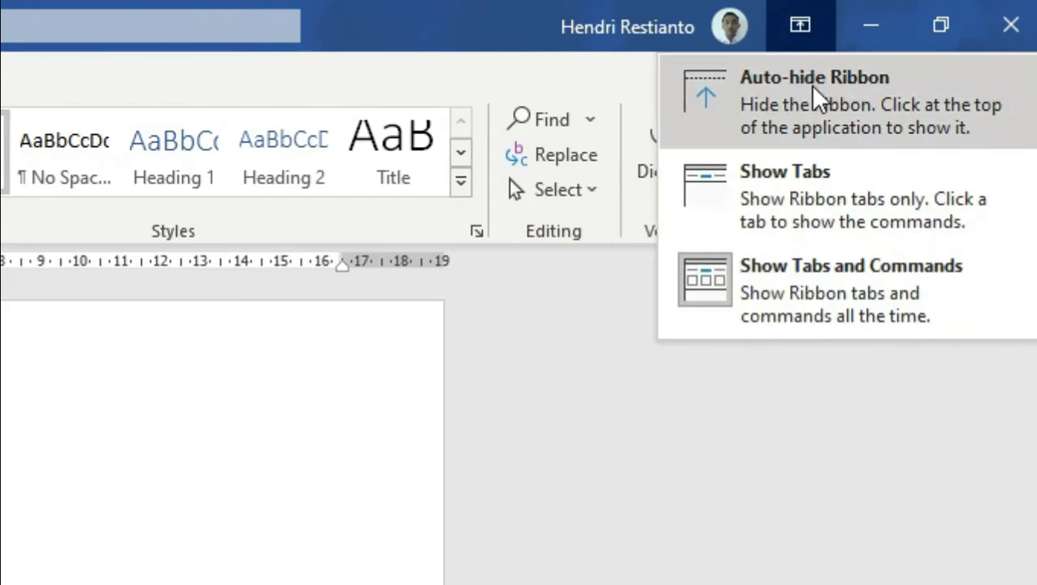
pyautogui.click(809, 84)
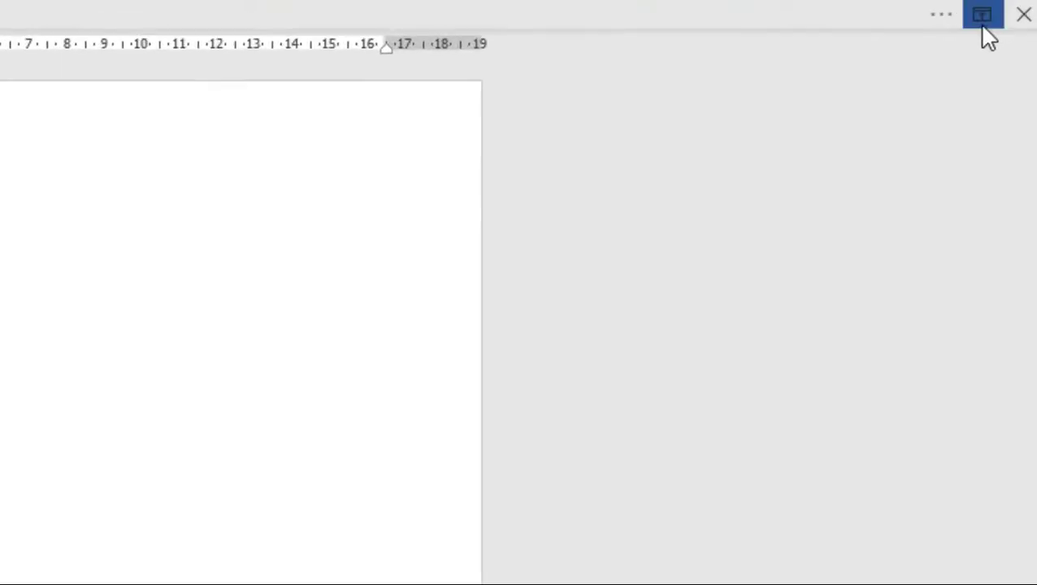
pyautogui.click(1006, 8)
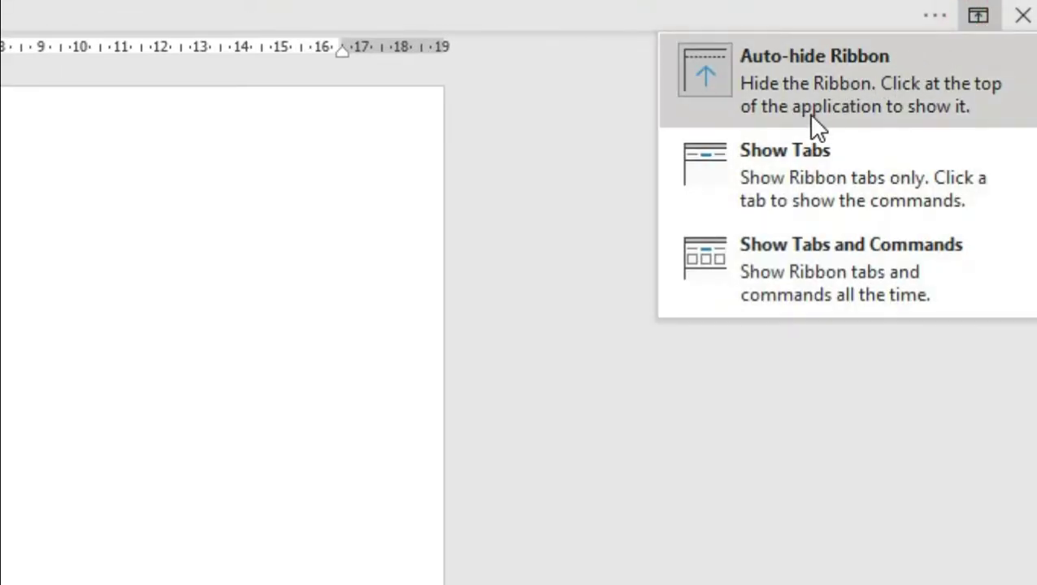
pyautogui.click(809, 174)
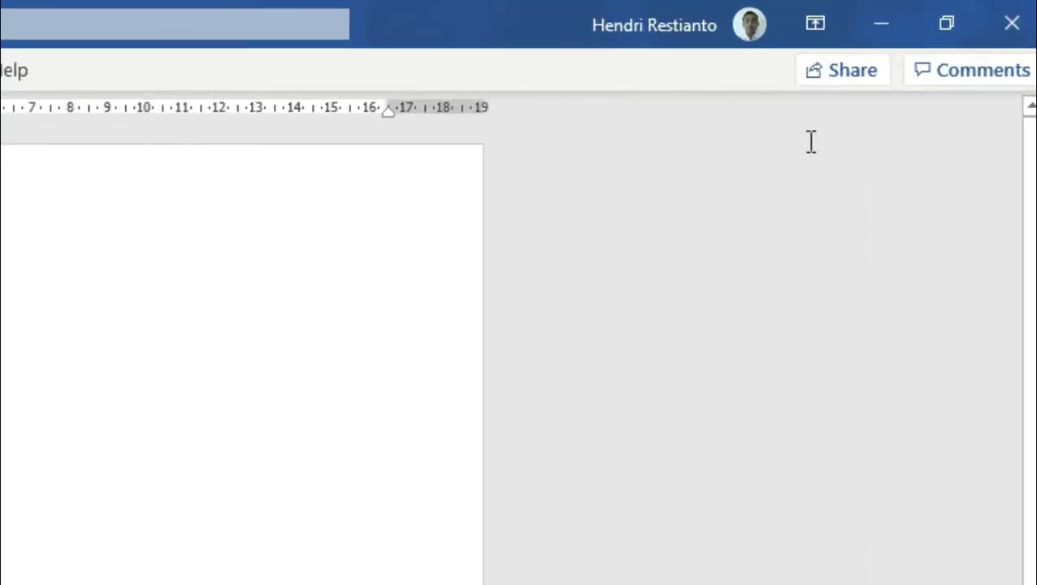
pyautogui.click(918, 12)
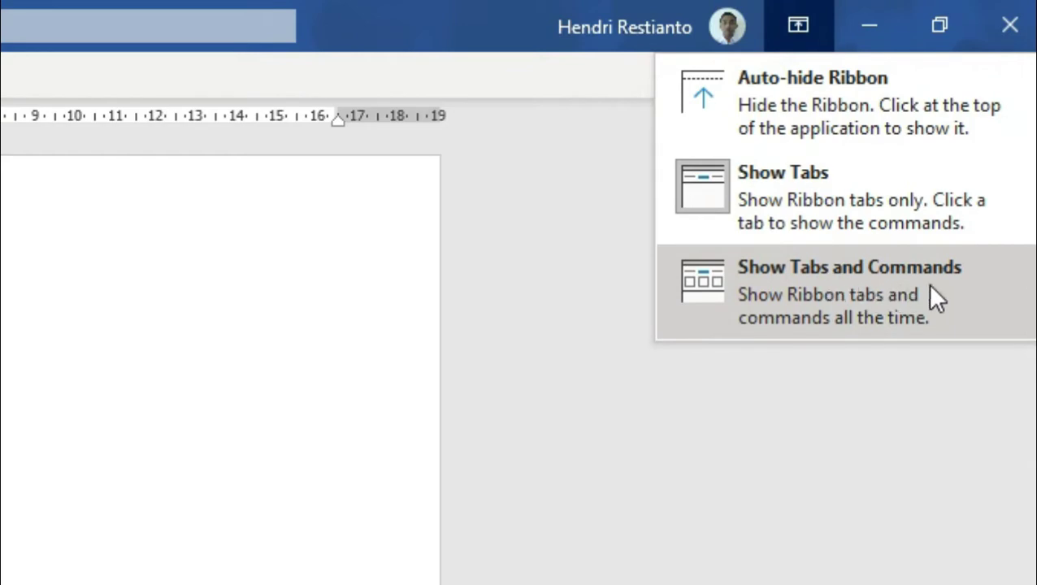
pyautogui.click(862, 285)
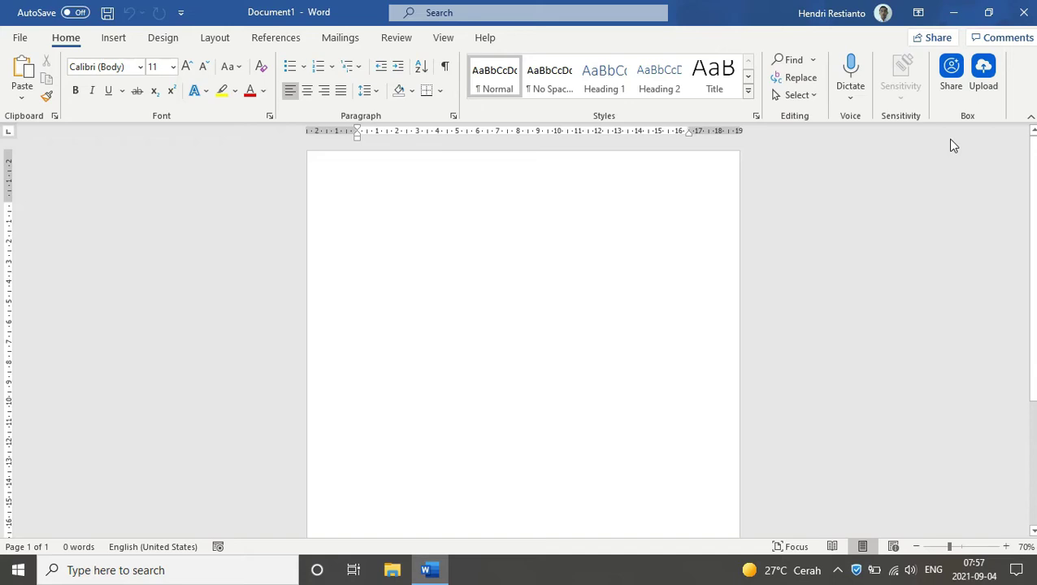
# Minimize the document window and bring it back, and shrink it to a smaller size before maximizing it again.
pyautogui.click(956, 19)
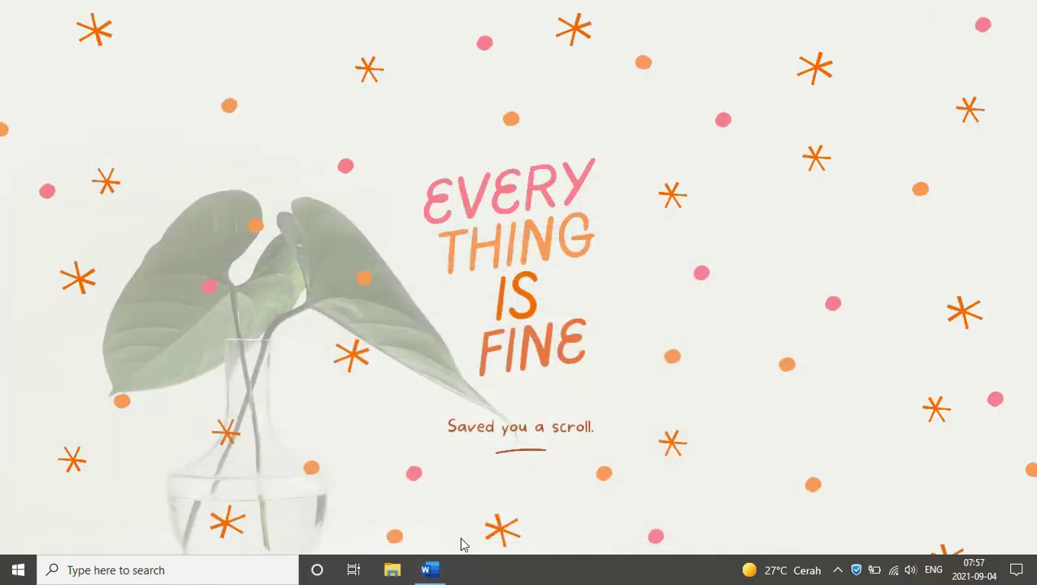
pyautogui.click(431, 571)
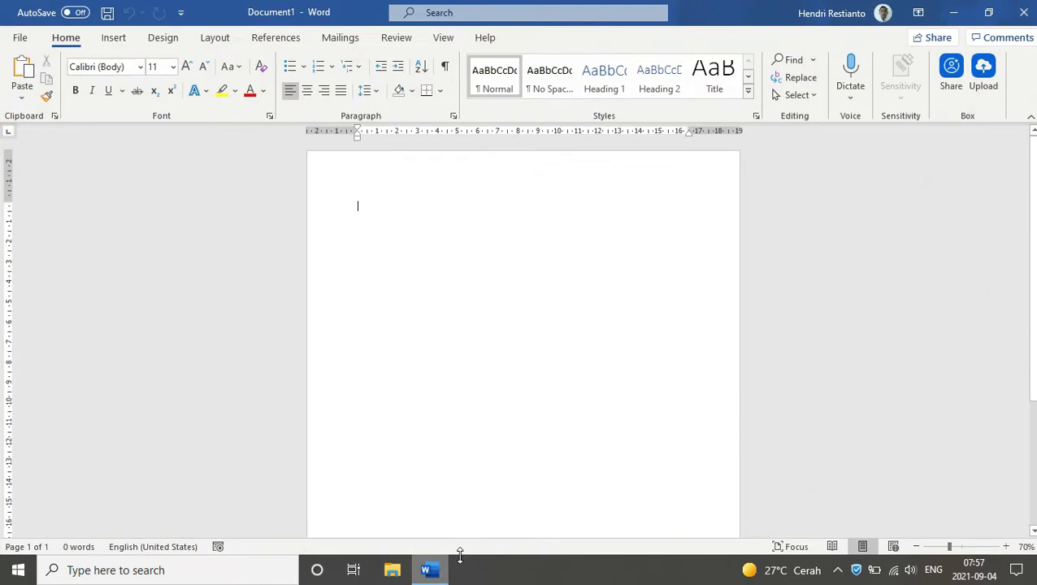
pyautogui.click(988, 13)
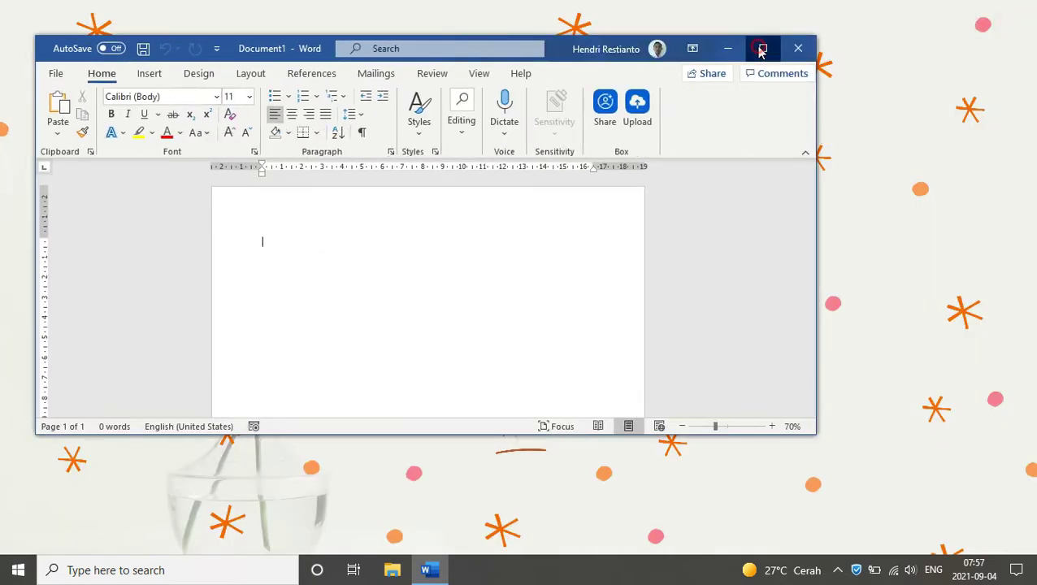
pyautogui.click(760, 49)
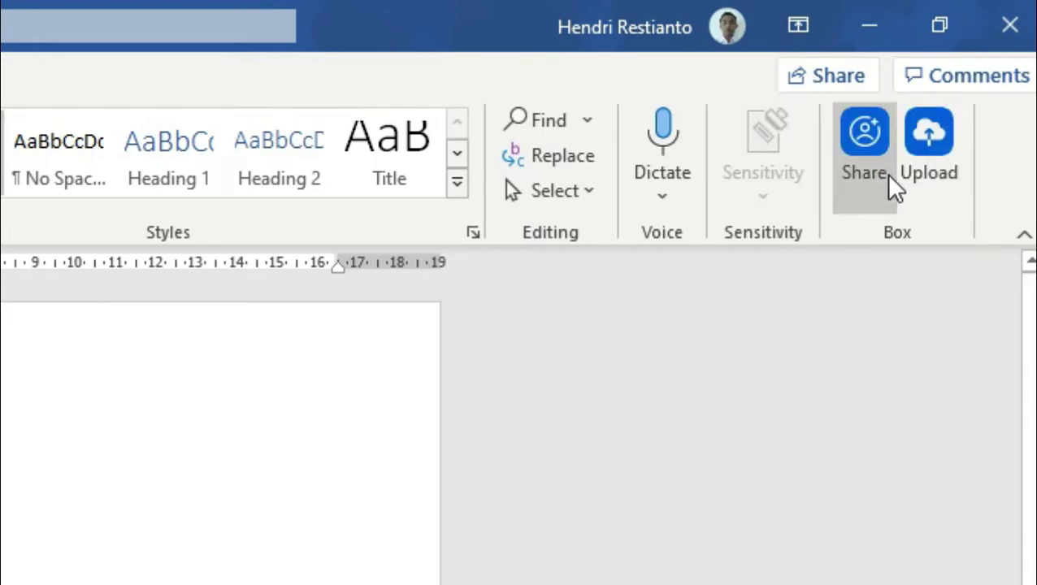
# Check the document's comments and the File start page, and return to the blank document.
pyautogui.click(942, 80)
pyautogui.press('Escape')
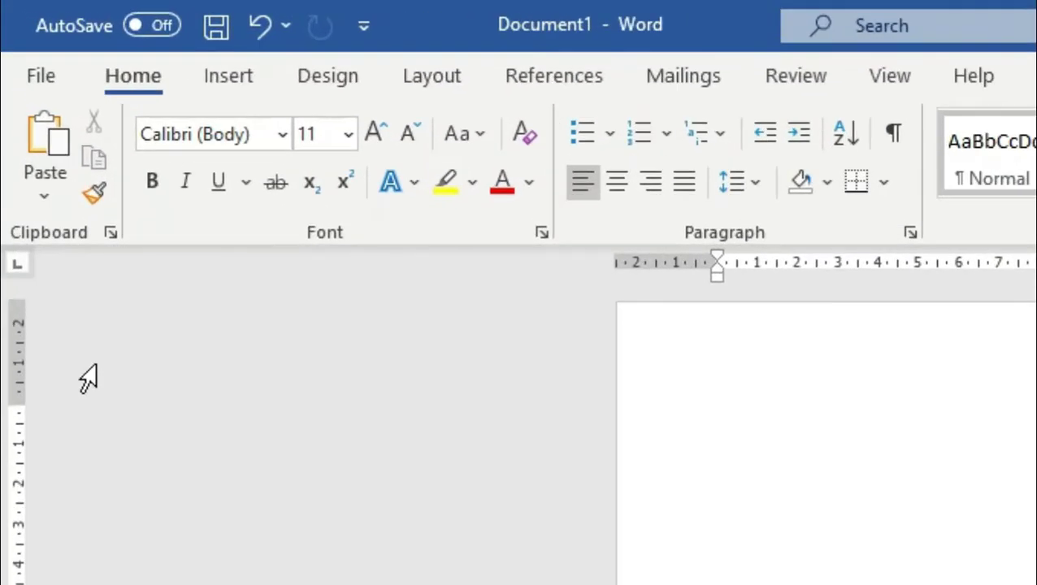
pyautogui.click(40, 77)
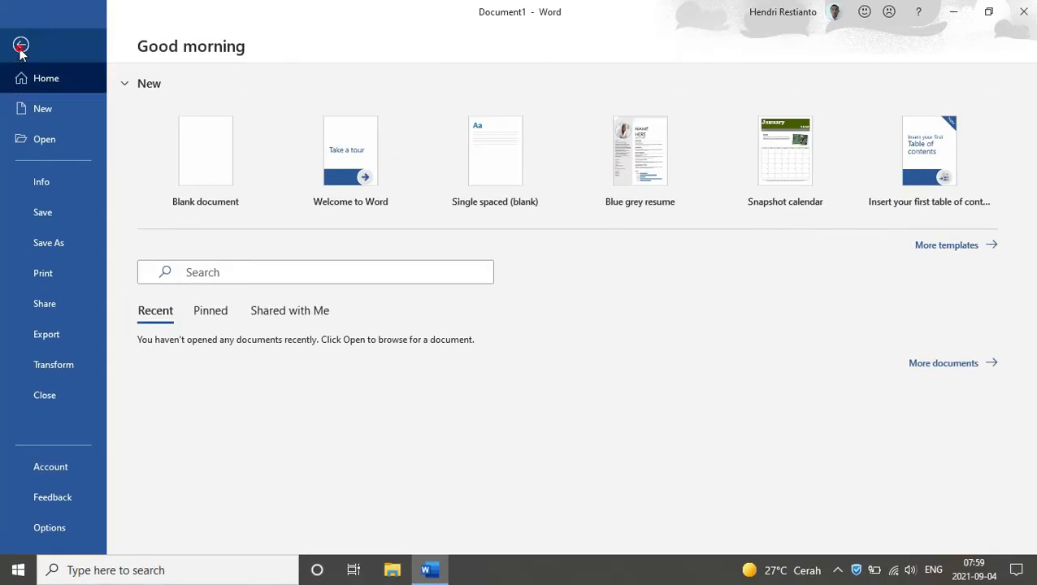
pyautogui.click(21, 45)
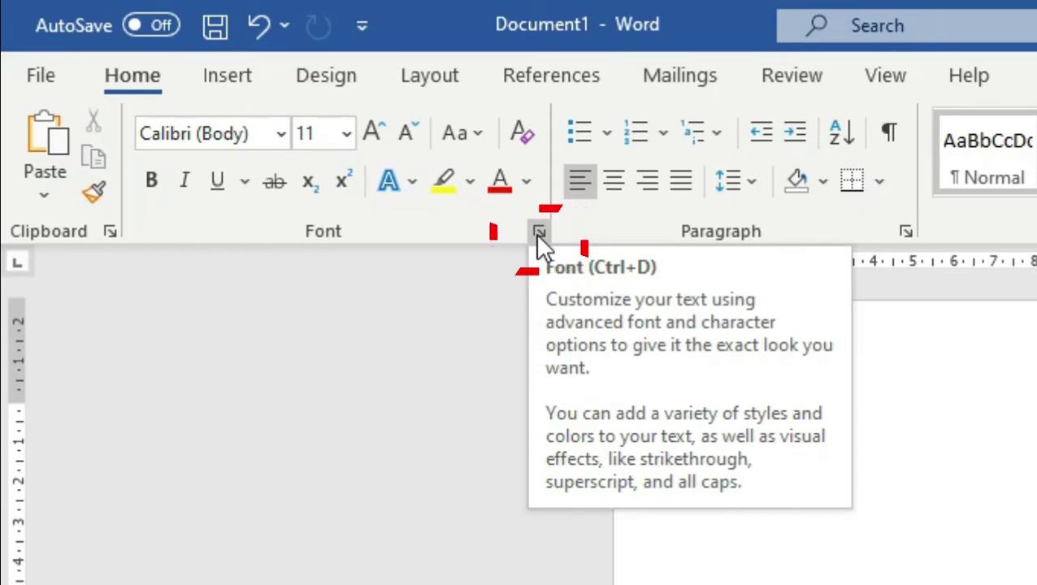
# View the advanced Font settings and cancel without changing them.
pyautogui.click(538, 233)
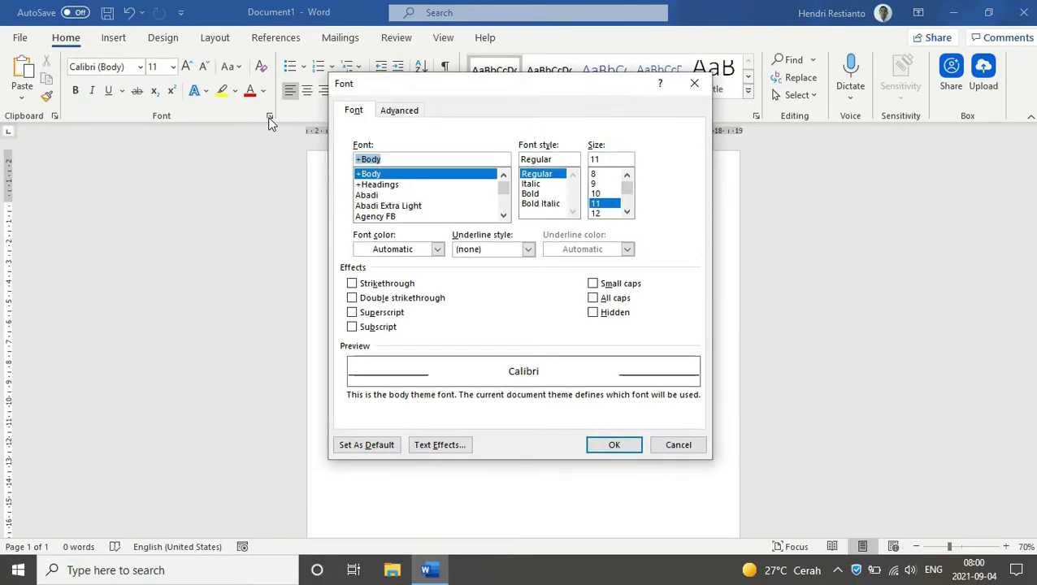
pyautogui.click(689, 445)
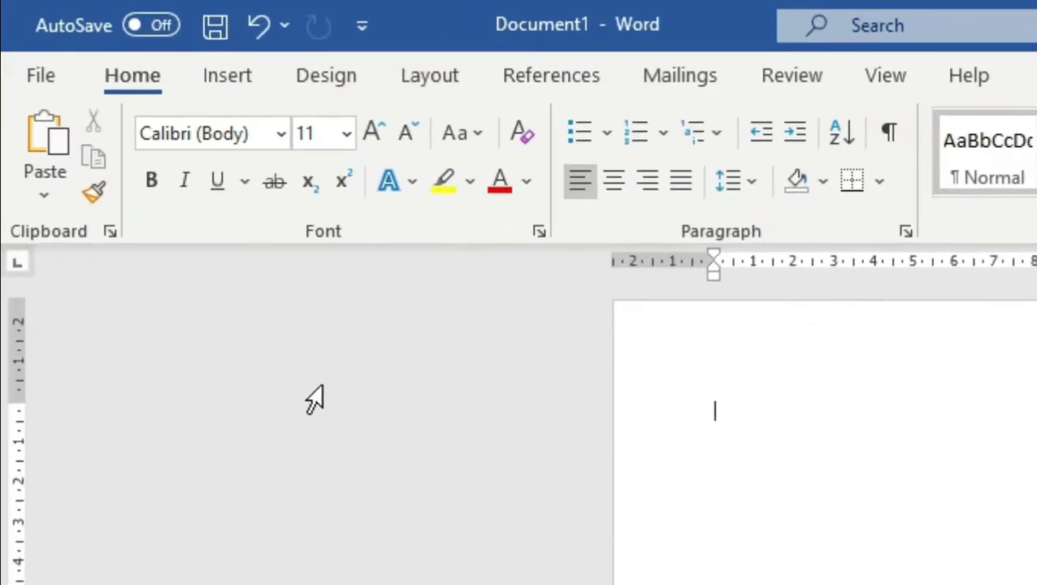
# Look through the insertable content, including the picture sources and the shapes gallery, without inserting anything.
pyautogui.click(217, 83)
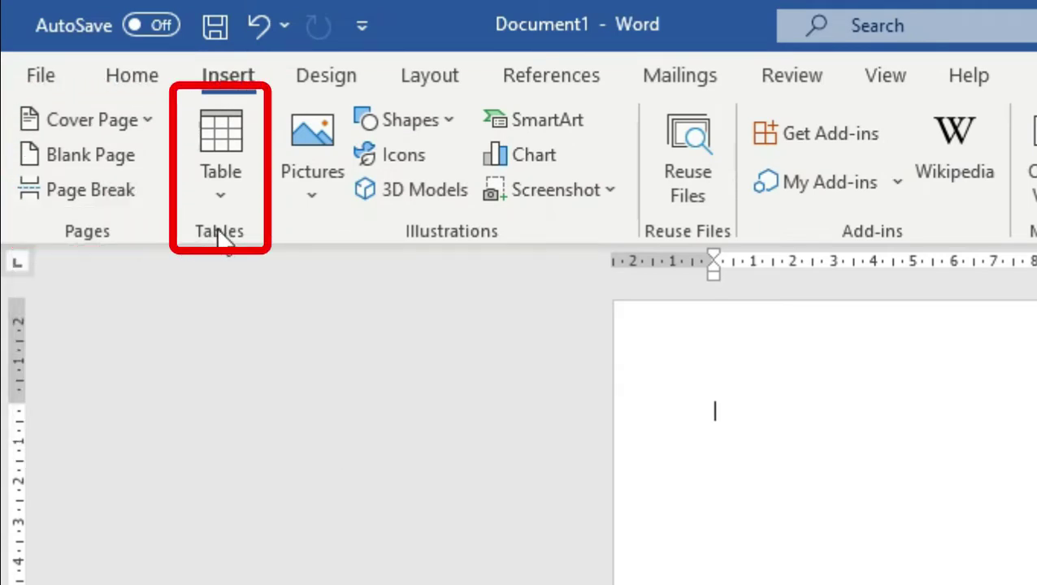
pyautogui.click(312, 197)
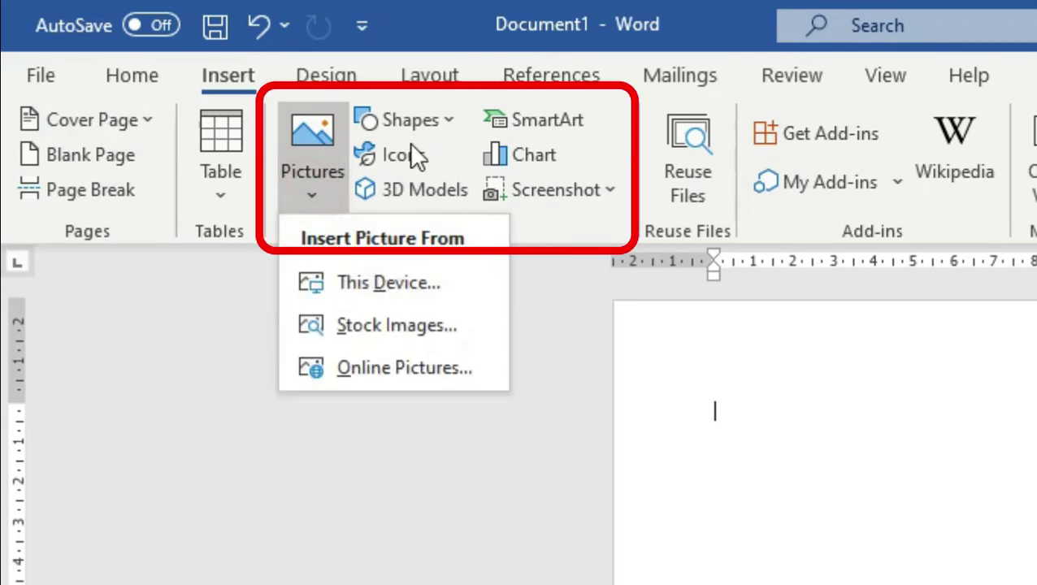
pyautogui.click(438, 120)
pyautogui.click(438, 119)
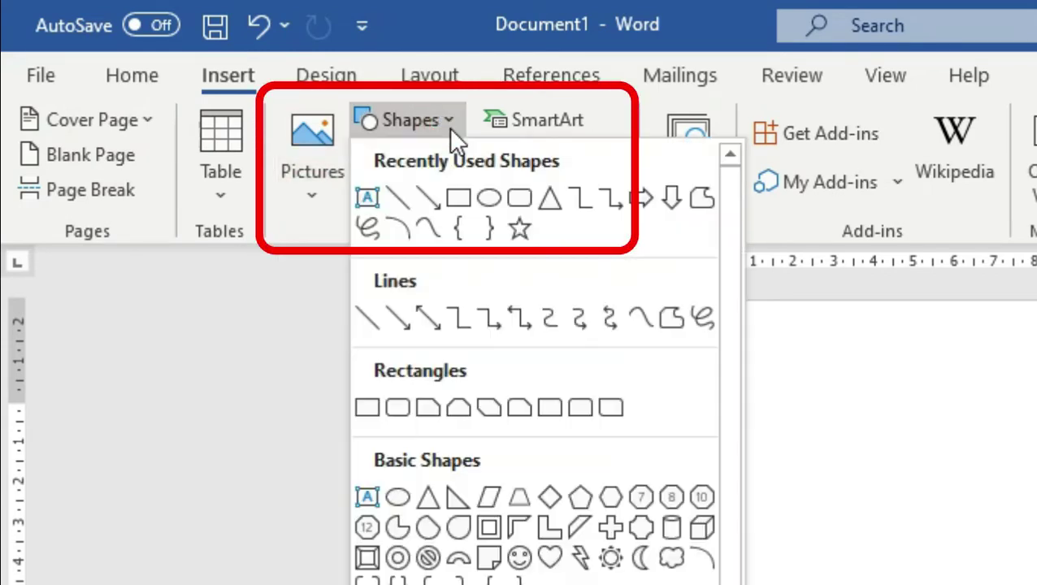
pyautogui.click(307, 233)
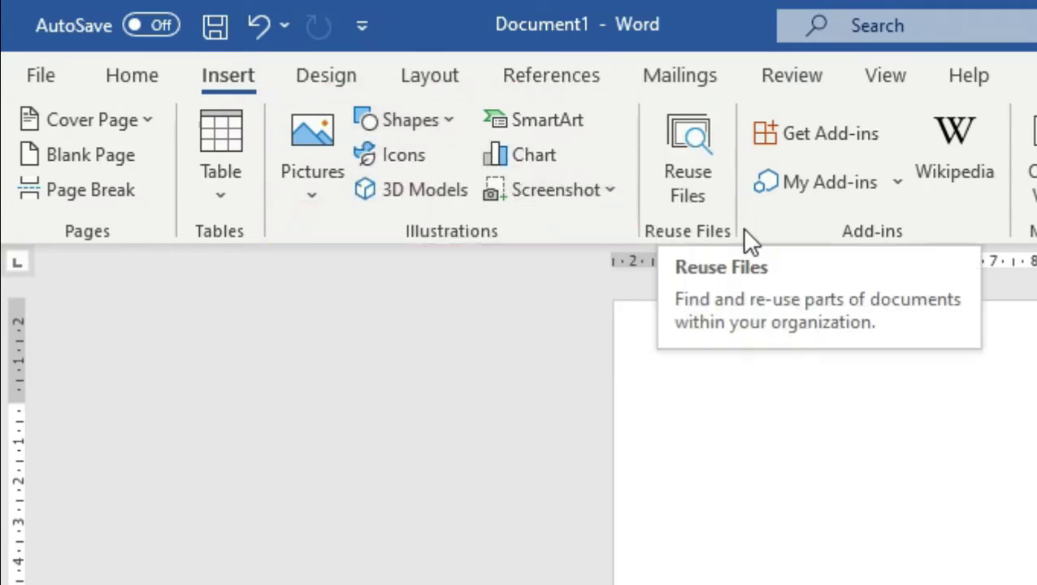
# Examine the command groups for Design, Layout, References, Mailings, Review, View and Help.
pyautogui.click(343, 76)
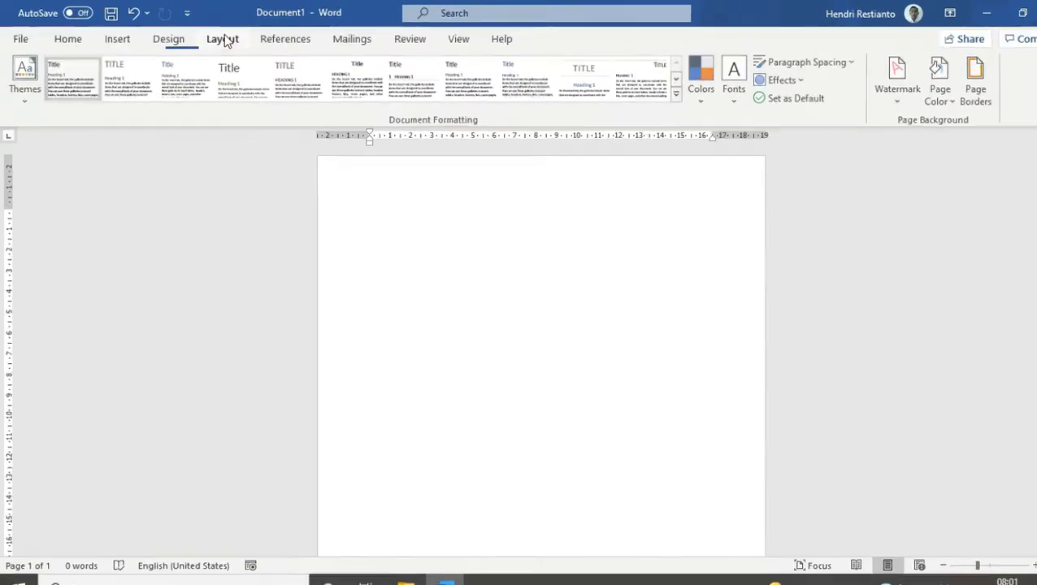
pyautogui.click(227, 41)
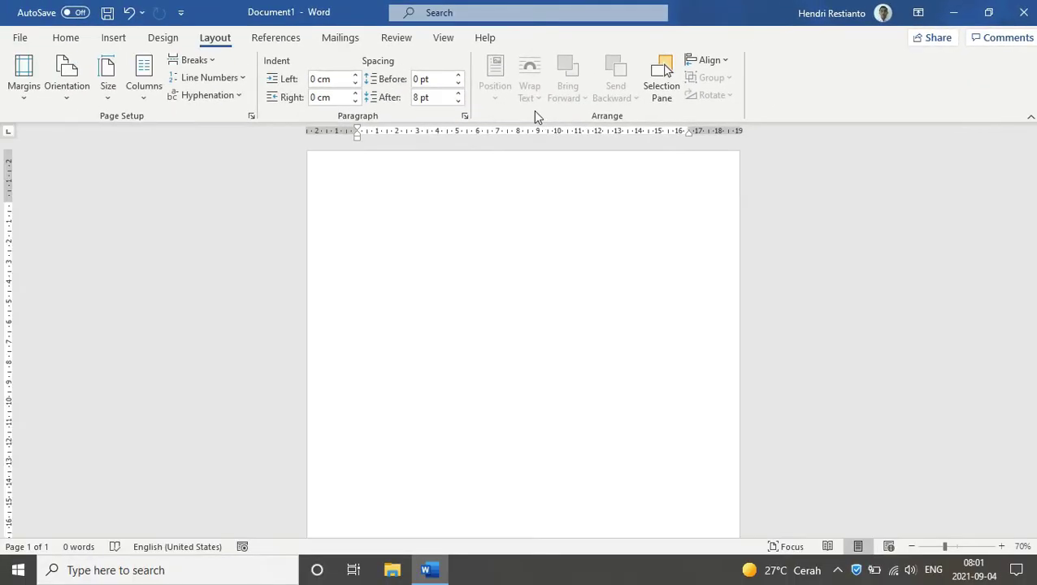
pyautogui.click(277, 41)
pyautogui.click(334, 41)
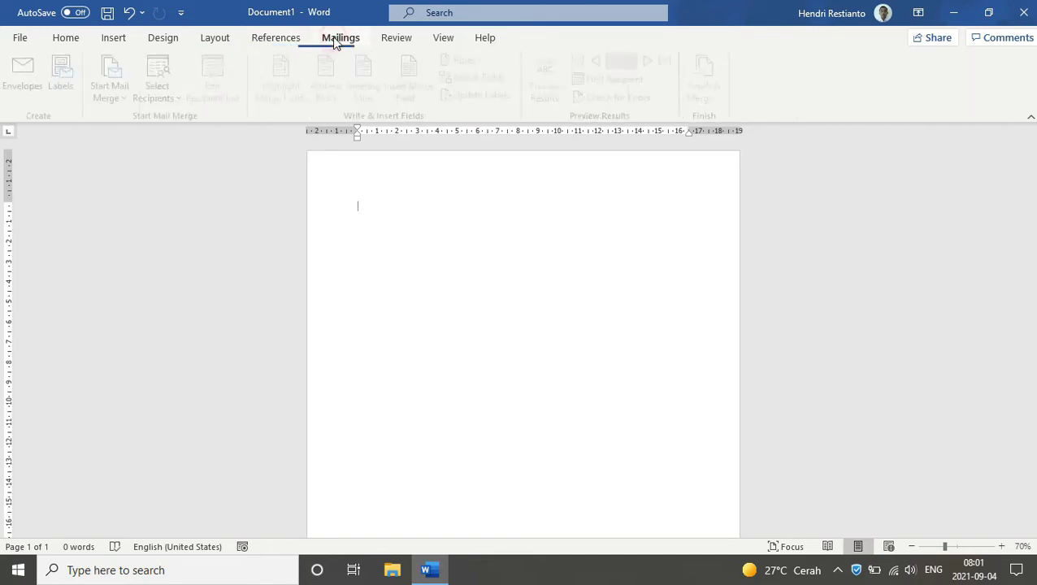
pyautogui.click(398, 39)
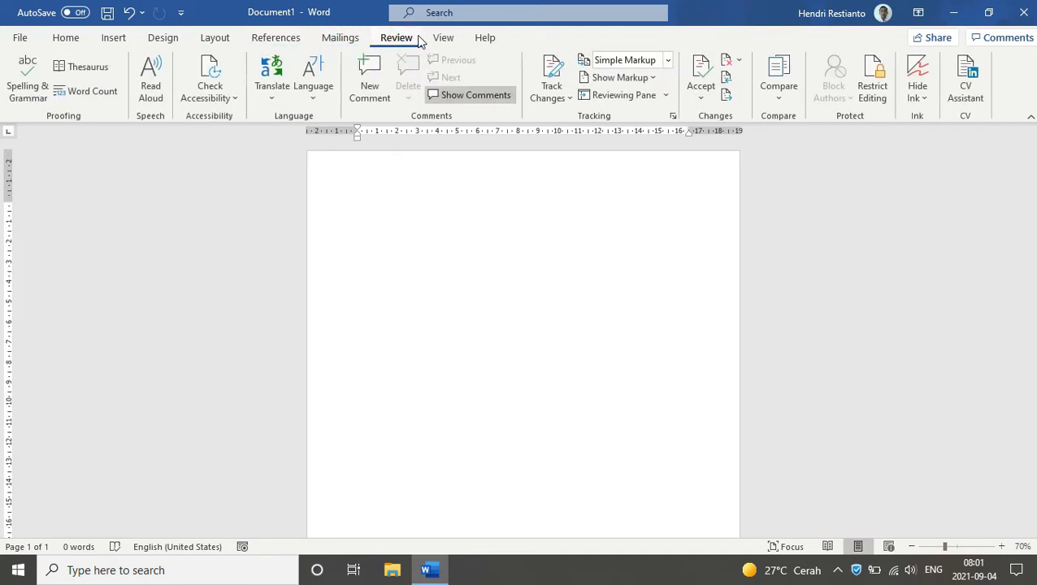
pyautogui.click(443, 39)
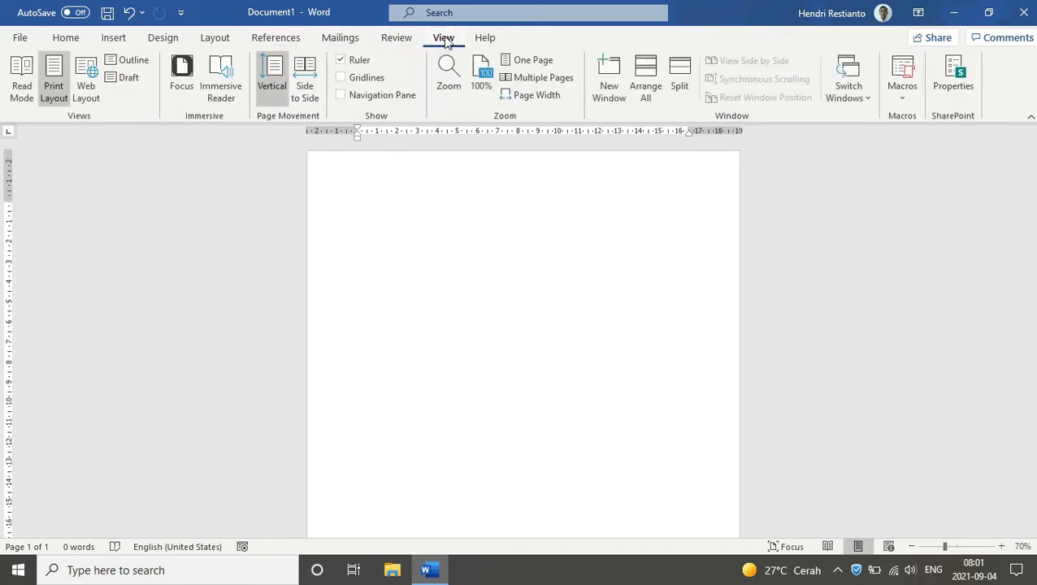
pyautogui.click(474, 40)
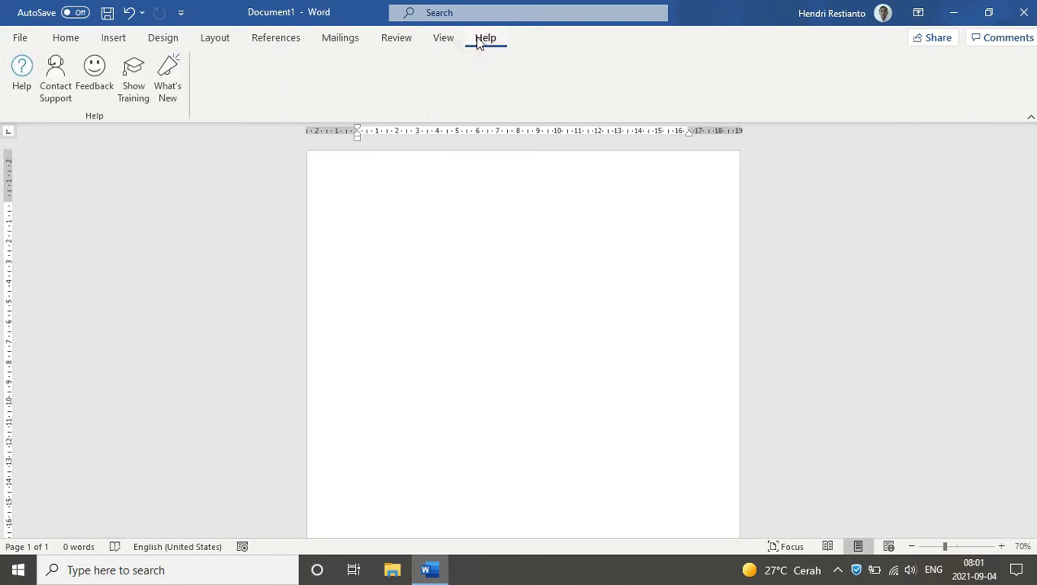
# Return to the Home commands and collapse the ribbon so only the tab names show.
pyautogui.click(65, 39)
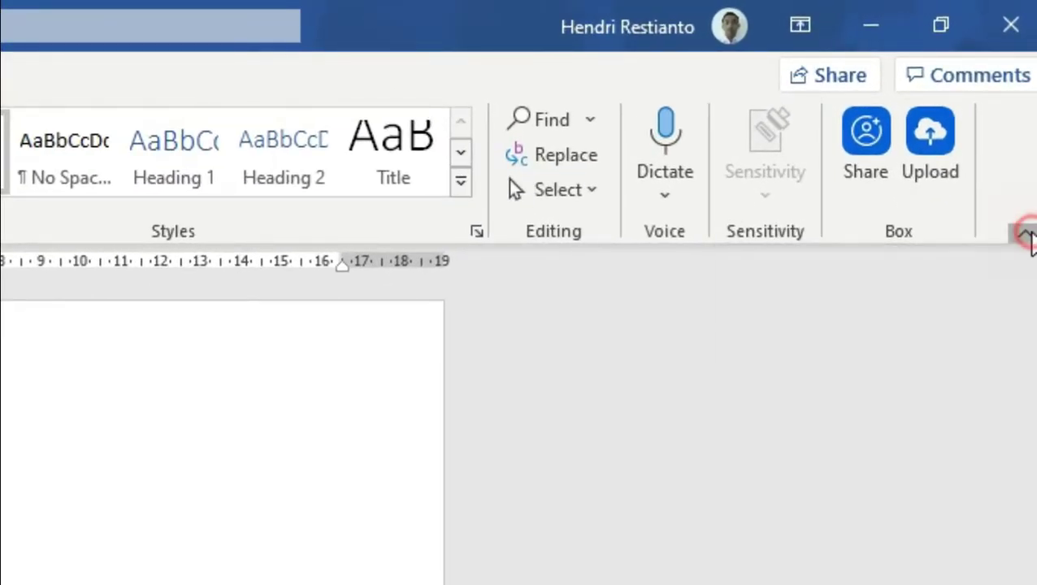
pyautogui.click(1025, 235)
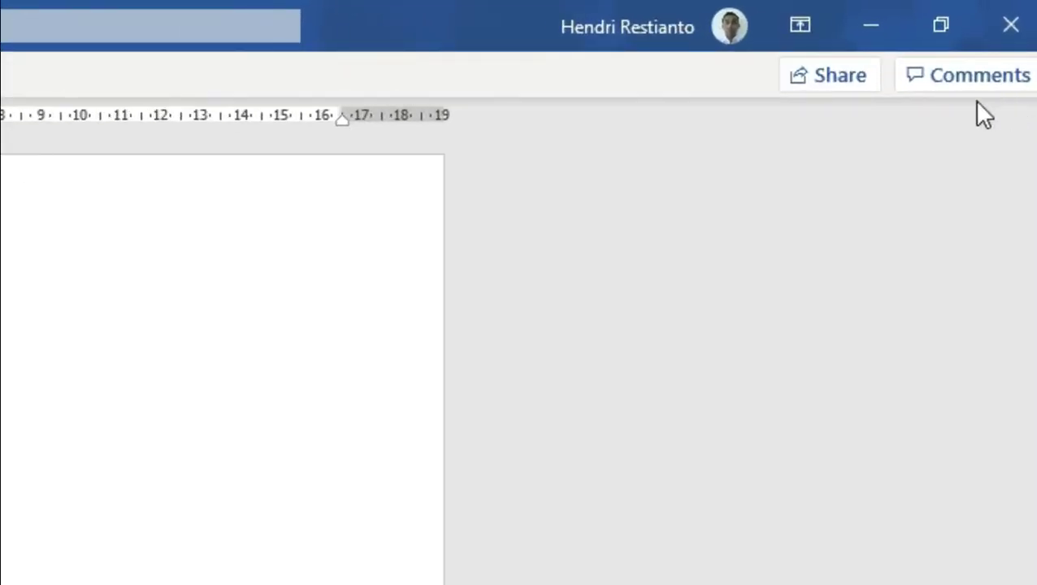
# Set the ribbon display to Show Tabs and Commands.
pyautogui.click(788, 30)
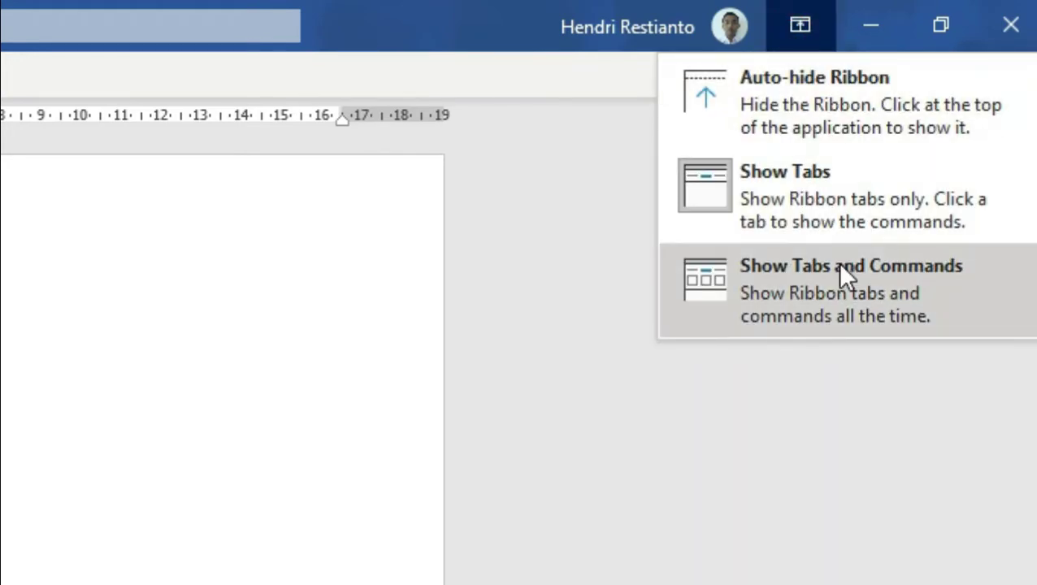
pyautogui.click(841, 267)
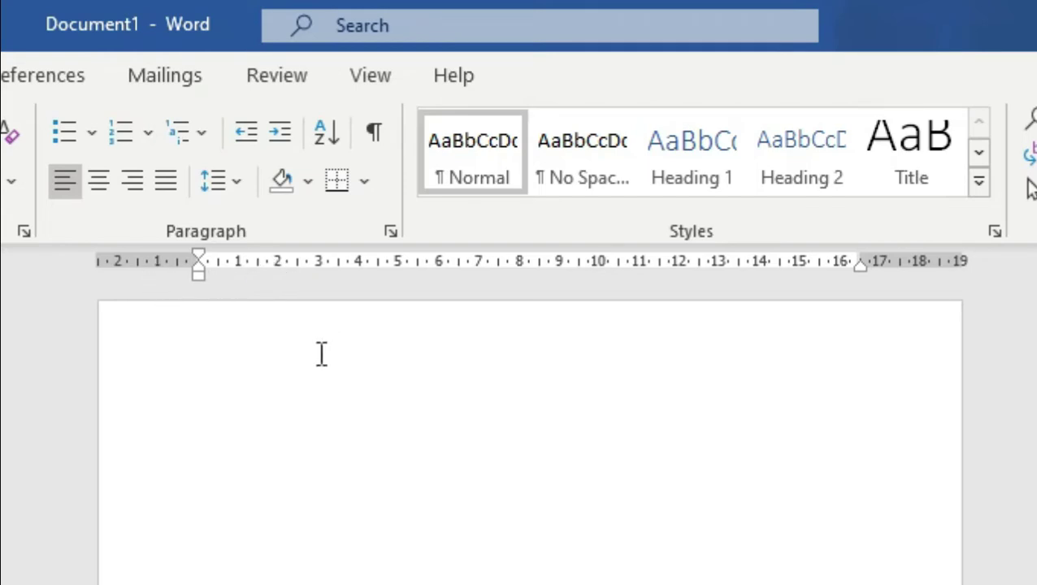
# Add the sample paragraph beginning "Assalamualaikum wr.wb. Semoga channel ini bisa menjadi" and remove the empty line below it.
pyautogui.write('Assalamualaikum wr.wb. Semoga channel ini bisa menjadi salah satu sumber referensi tontonan yang bermanfaat. Pada video ini Saya akan mengajak anda untuk latihan menggunakan microsoft word. Dari pengenalan dasar sampai mahir menggunakan ms word.')
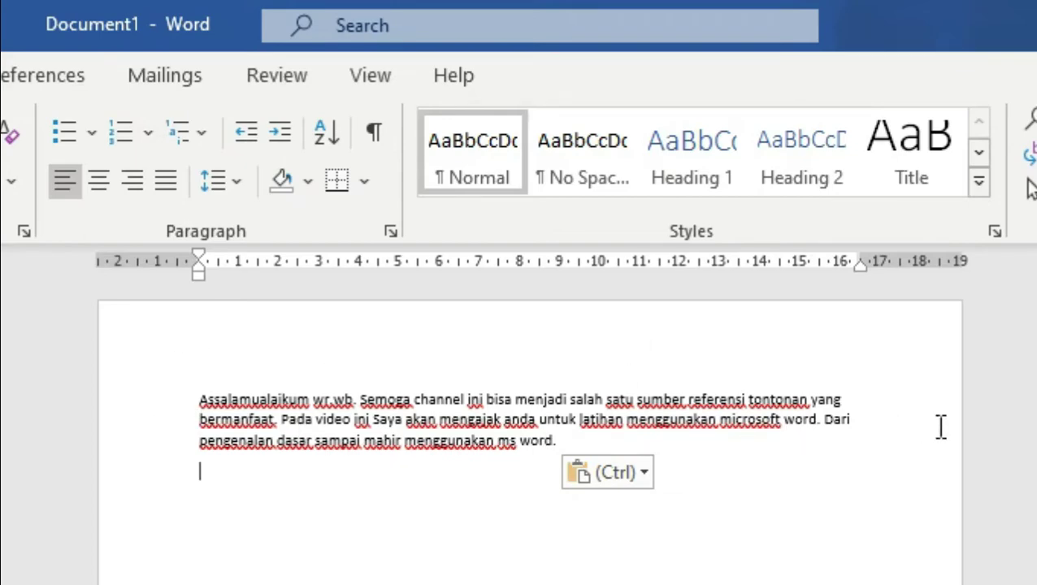
pyautogui.press('BackSpace')
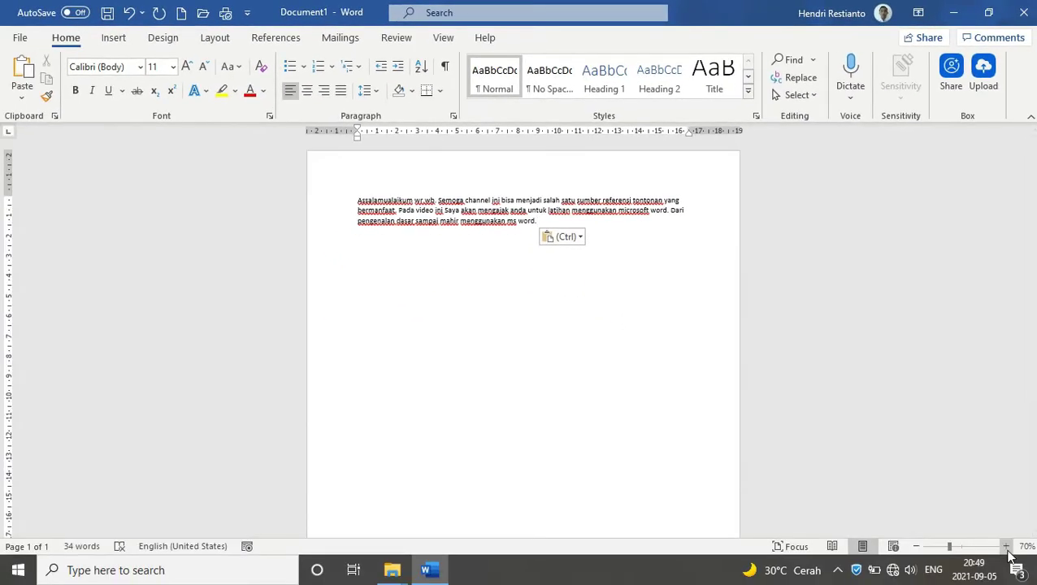
# Examine the first-line, hanging and right indent markers on the horizontal ruler above the sample paragraph.
pyautogui.click(1001, 546)
pyautogui.click(1002, 546)
pyautogui.click(1002, 546)
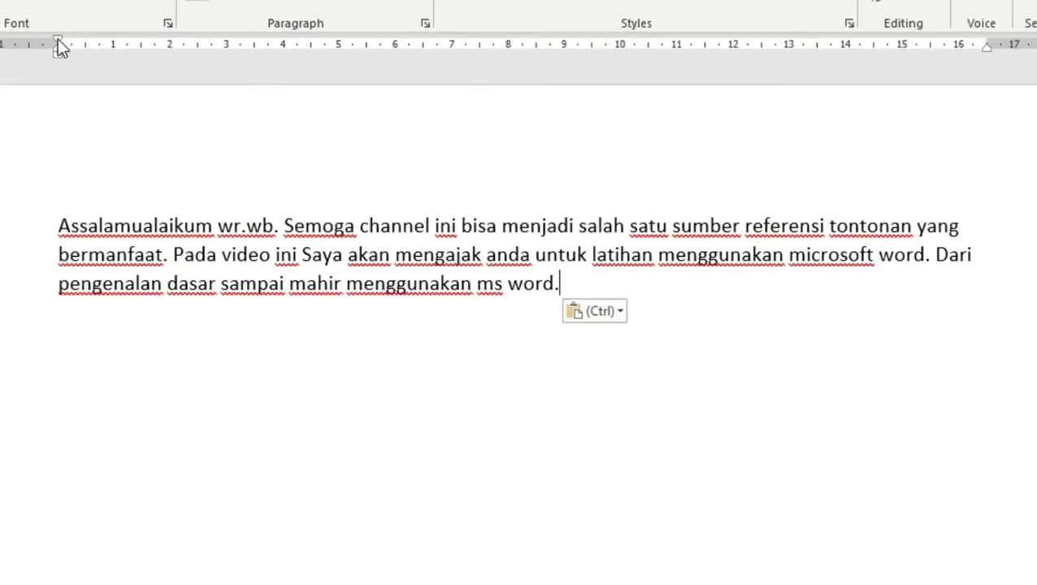
pyautogui.moveTo(58, 41)
pyautogui.mouseDown()
pyautogui.moveTo(127, 48)
pyautogui.moveTo(57, 39)
pyautogui.mouseUp()
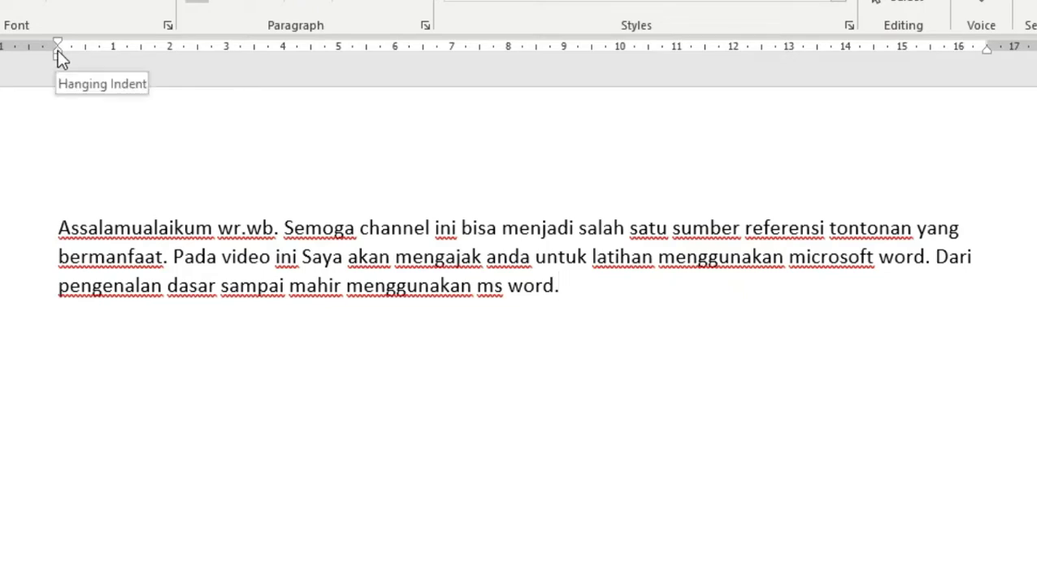
pyautogui.moveTo(58, 50)
pyautogui.mouseDown()
pyautogui.moveTo(114, 72)
pyautogui.moveTo(103, 57)
pyautogui.moveTo(39, 50)
pyautogui.moveTo(58, 51)
pyautogui.mouseUp()
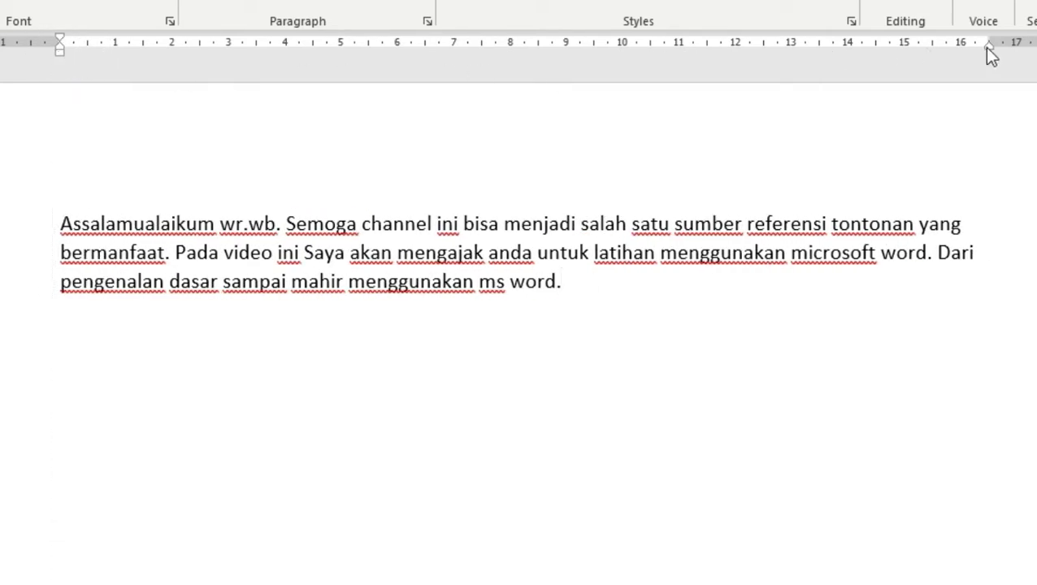
pyautogui.moveTo(986, 47)
pyautogui.mouseDown()
pyautogui.moveTo(930, 40)
pyautogui.moveTo(983, 49)
pyautogui.moveTo(985, 59)
pyautogui.mouseUp()
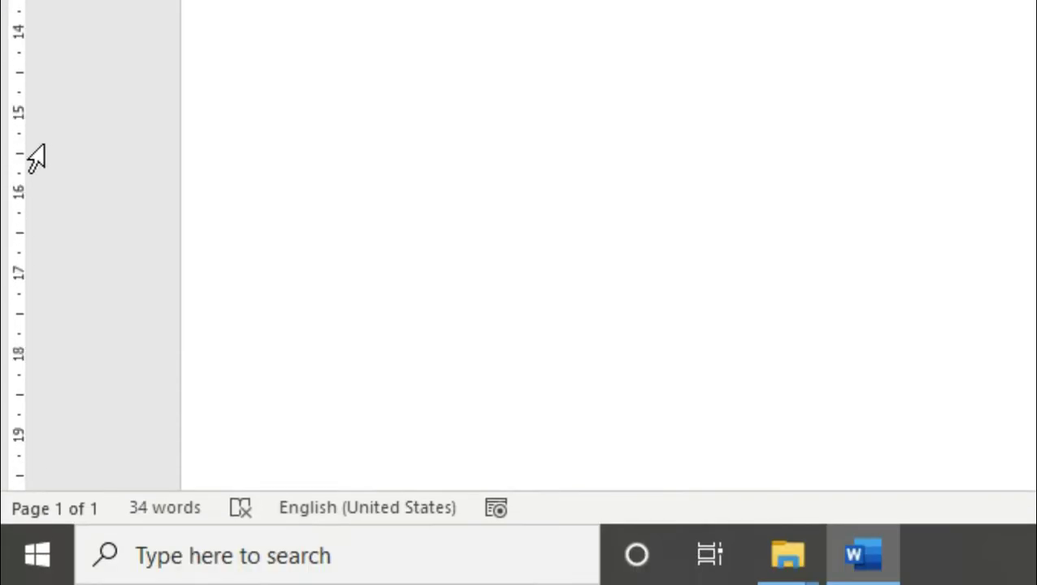
# Examine the page's bottom and top margin boundaries on the vertical ruler.
pyautogui.scroll(-5, 38, 151)
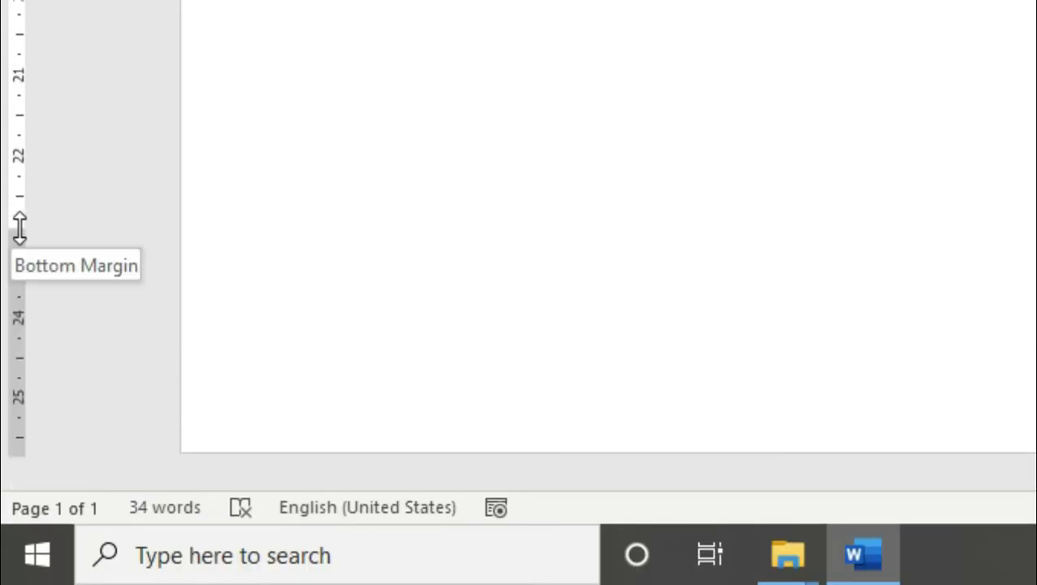
pyautogui.scroll(15, 134, 174)
pyautogui.moveTo(19, 250)
pyautogui.mouseDown()
pyautogui.moveTo(22, 218)
pyautogui.moveTo(24, 256)
pyautogui.mouseUp()
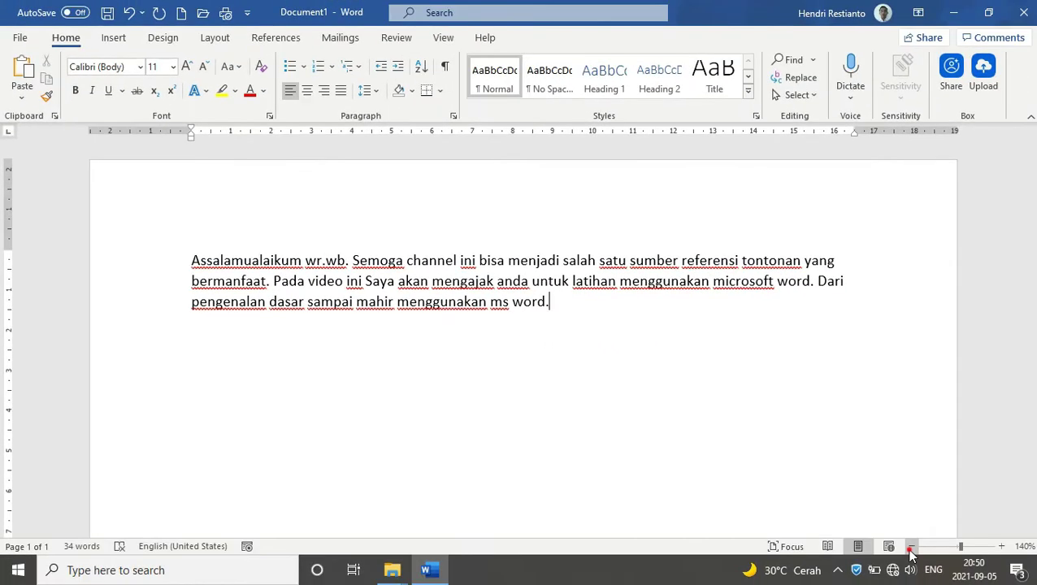
# Delete the entire sample paragraph from the document.
pyautogui.click(910, 546)
pyautogui.click(911, 546)
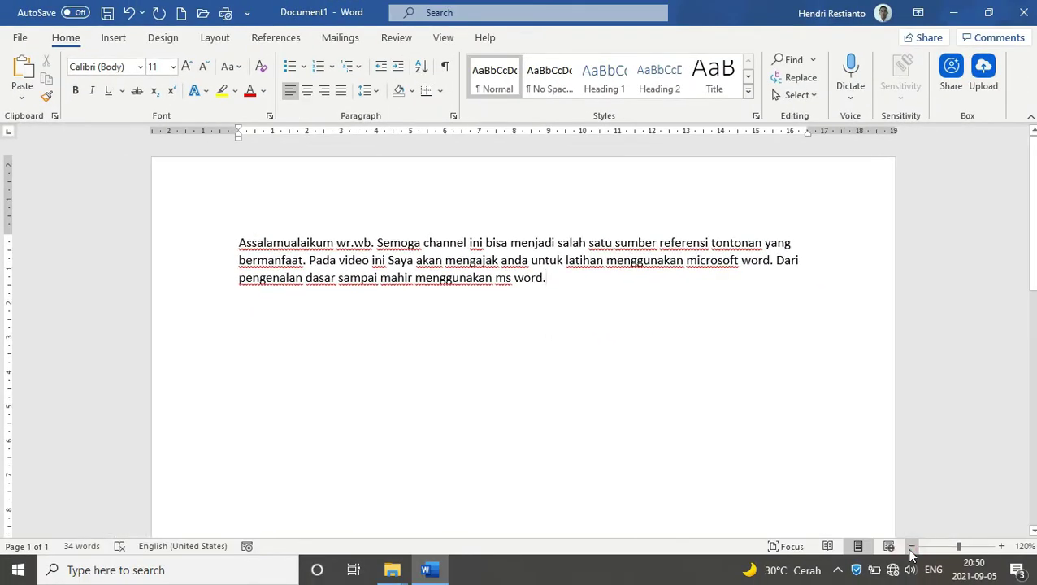
pyautogui.click(911, 546)
pyautogui.click(910, 546)
pyautogui.click(911, 546)
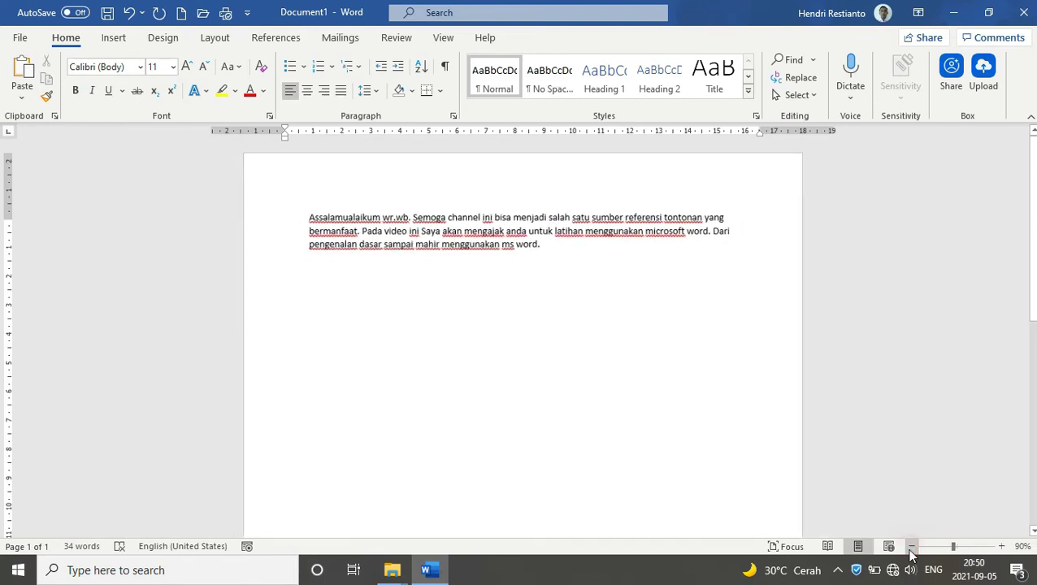
pyautogui.click(910, 546)
pyautogui.click(911, 546)
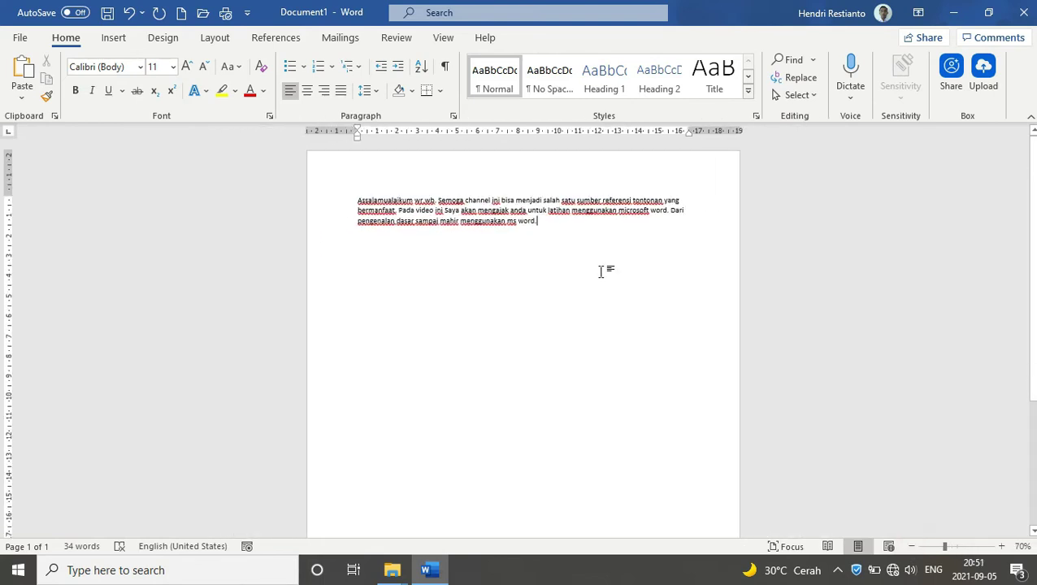
pyautogui.hotkey('ctrl', 'a')
pyautogui.press('BackSpace')
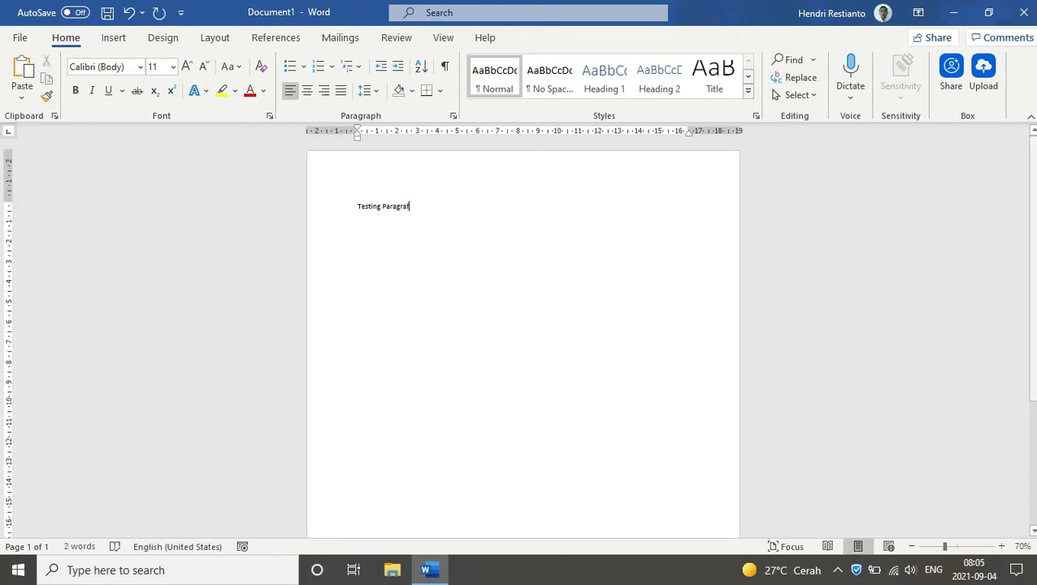
# Change the page orientation to Landscape.
pyautogui.moveTo(1033, 207)
pyautogui.mouseDown()
pyautogui.moveTo(1034, 333)
pyautogui.moveTo(1033, 203)
pyautogui.mouseUp()
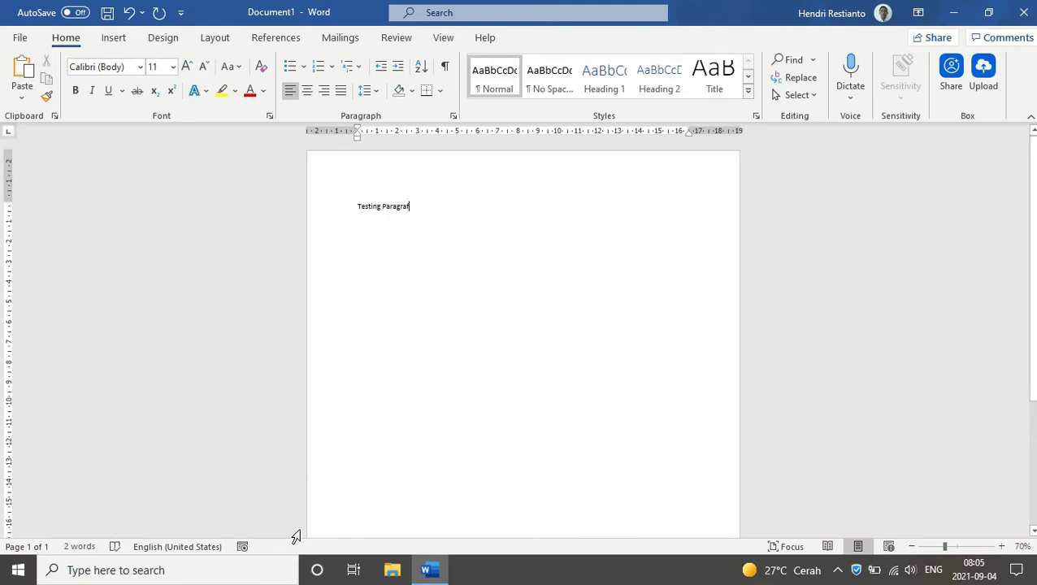
pyautogui.click(151, 39)
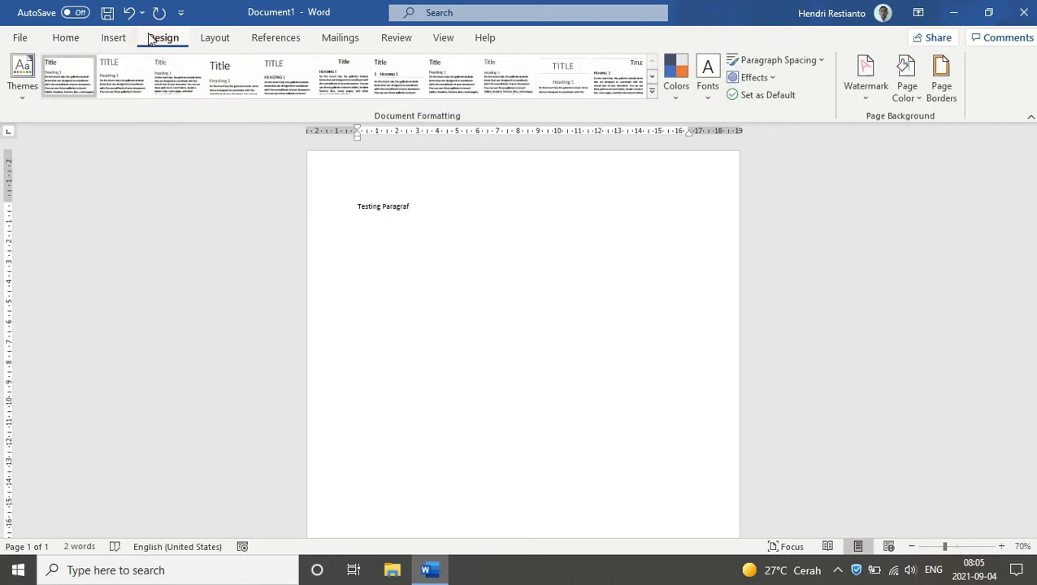
pyautogui.click(214, 39)
pyautogui.click(67, 100)
pyautogui.click(93, 161)
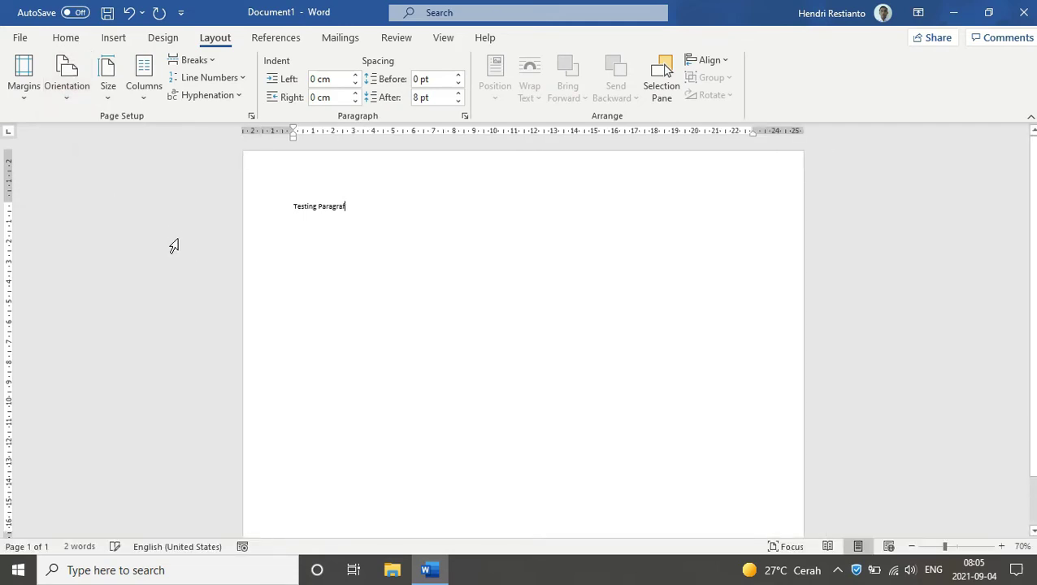
# Enlarge the landscape page to 200% and scroll sideways to view its left edge.
pyautogui.keyDown('ctrl'); pyautogui.scroll(6, 414, 325); pyautogui.keyUp('ctrl')
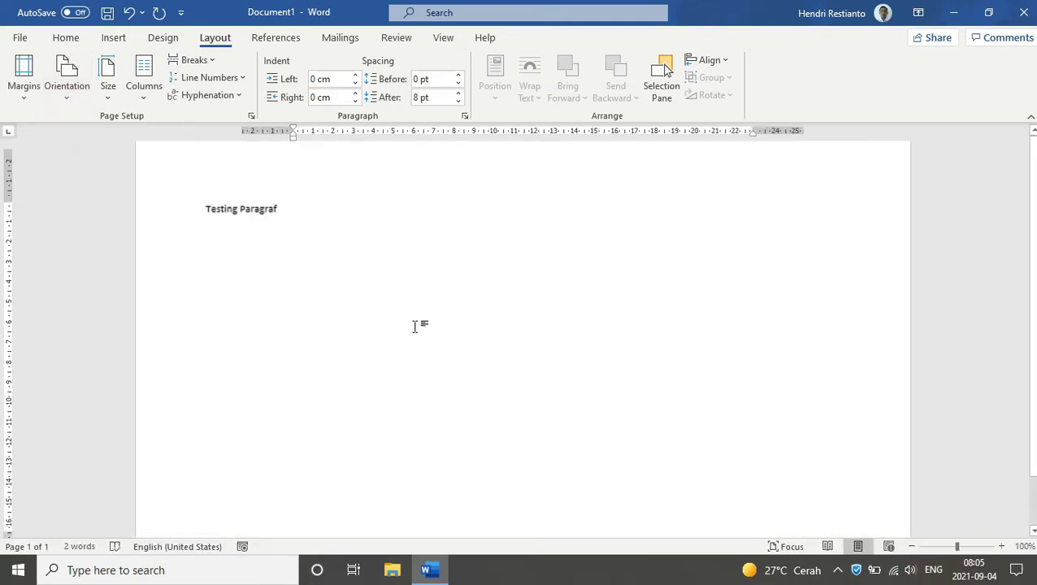
pyautogui.keyDown('ctrl'); pyautogui.scroll(7, 414, 325); pyautogui.keyUp('ctrl')
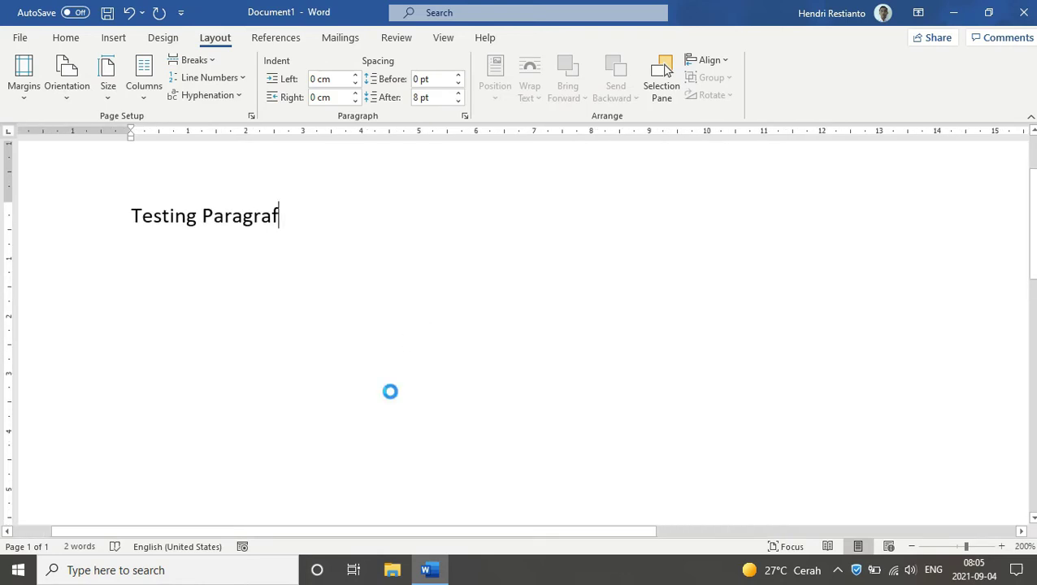
pyautogui.moveTo(273, 531); pyautogui.dragTo(208, 544)
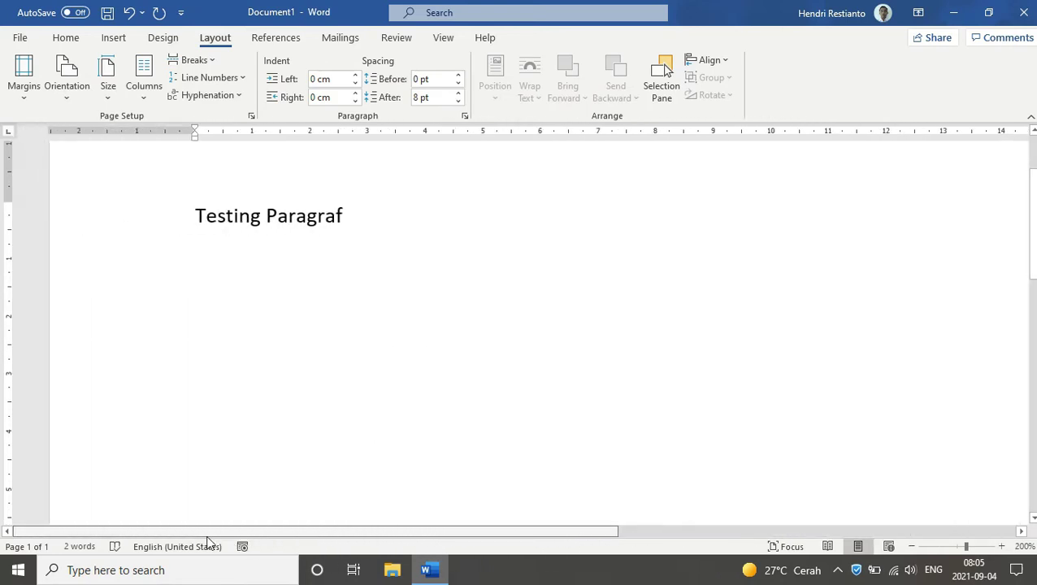
# Set the page orientation back to Portrait.
pyautogui.keyDown('ctrl'); pyautogui.scroll(-7, 178, 325); pyautogui.keyUp('ctrl')
pyautogui.click(69, 91)
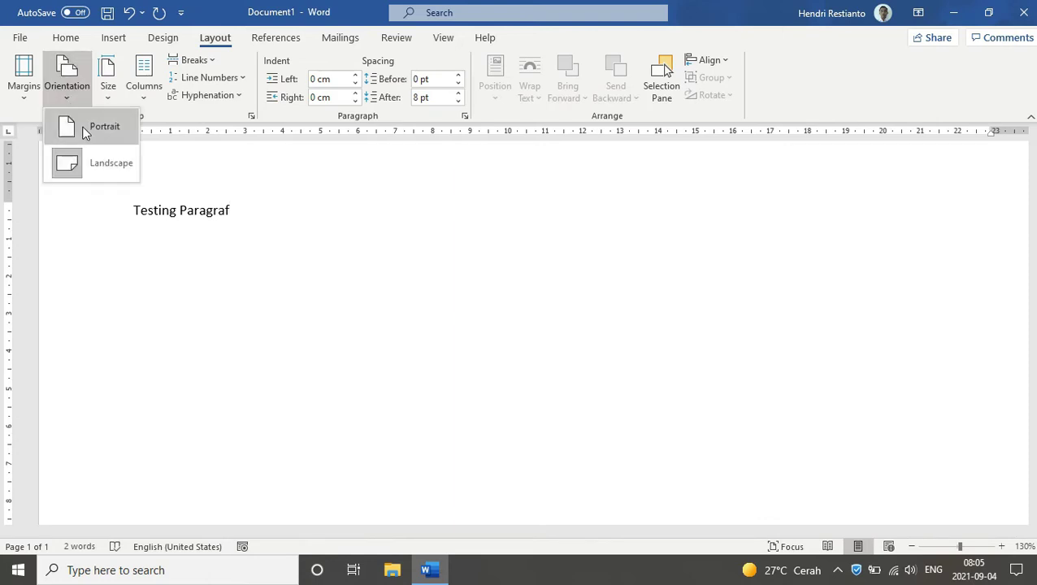
pyautogui.click(86, 127)
pyautogui.keyDown('ctrl'); pyautogui.scroll(-3, 449, 298); pyautogui.keyUp('ctrl')
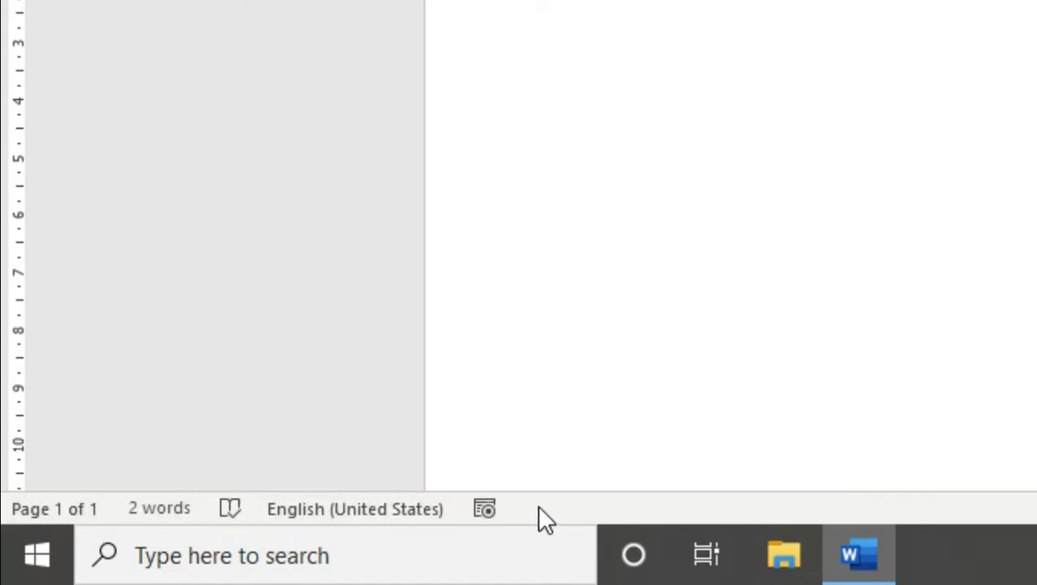
# Show the Navigation pane and add empty lines below "Testing Paragraf" until a second page starts, entering "Page 2" there.
pyautogui.click(85, 511)
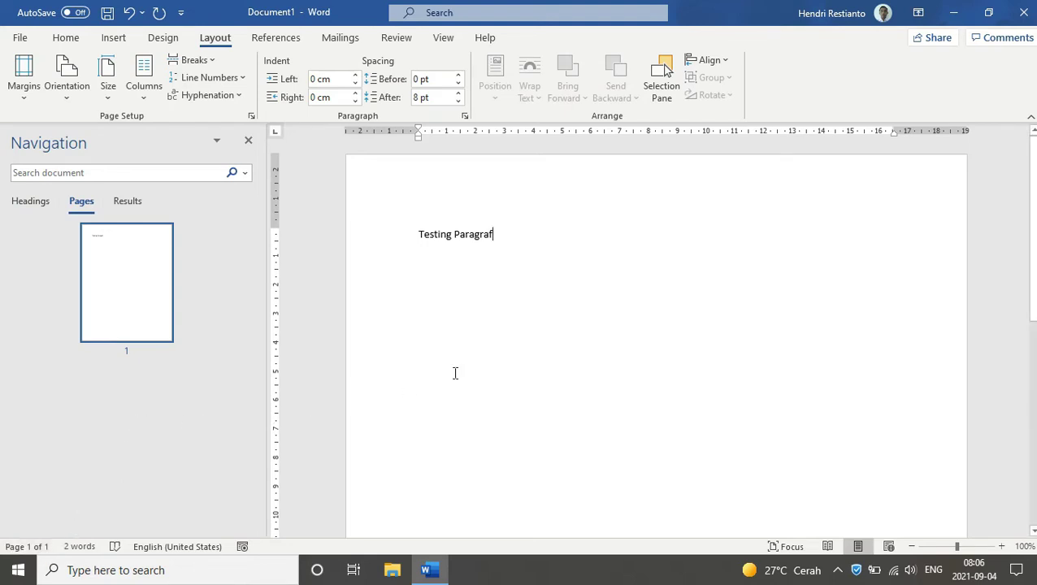
pyautogui.press('Return')
pyautogui.press('Return')
pyautogui.press('Return')
pyautogui.press('Return')
pyautogui.press('Return')
pyautogui.press('Return')
pyautogui.press('Return')
pyautogui.press('Return')
pyautogui.press('Return')
pyautogui.press('Return')
pyautogui.press('Return')
pyautogui.press('Return')
pyautogui.press('Return')
pyautogui.press('Return')
pyautogui.press('Return')
pyautogui.press('Return')
pyautogui.press('Return')
pyautogui.press('Return')
pyautogui.press('Return')
pyautogui.press('Return')
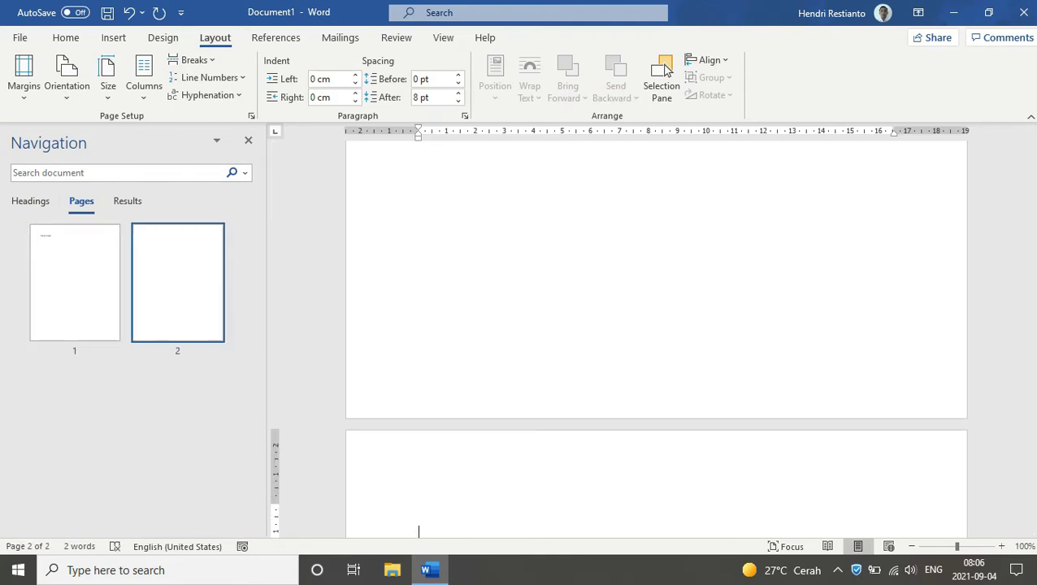
pyautogui.press('BackSpace')
pyautogui.press('Return')
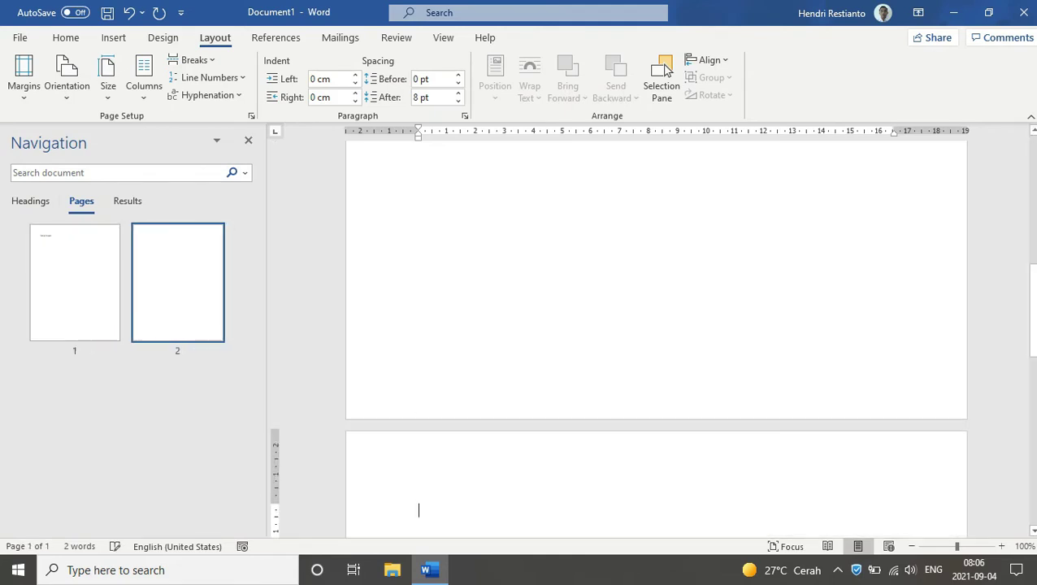
pyautogui.write('Page 2')
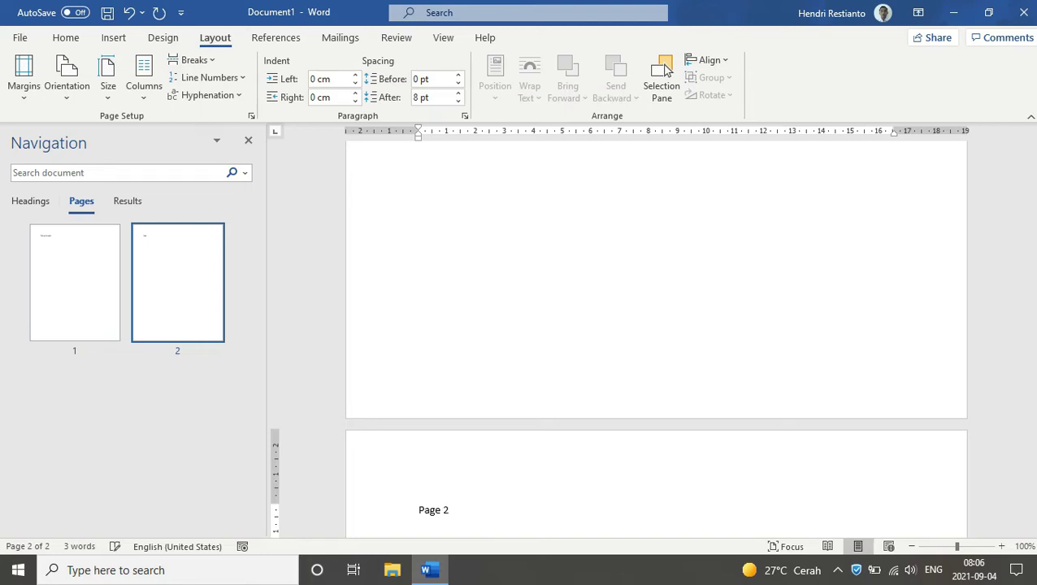
# Go back and forth between pages 1 and 2 using their page thumbnails, ending on page 1.
pyautogui.click(69, 311)
pyautogui.click(174, 306)
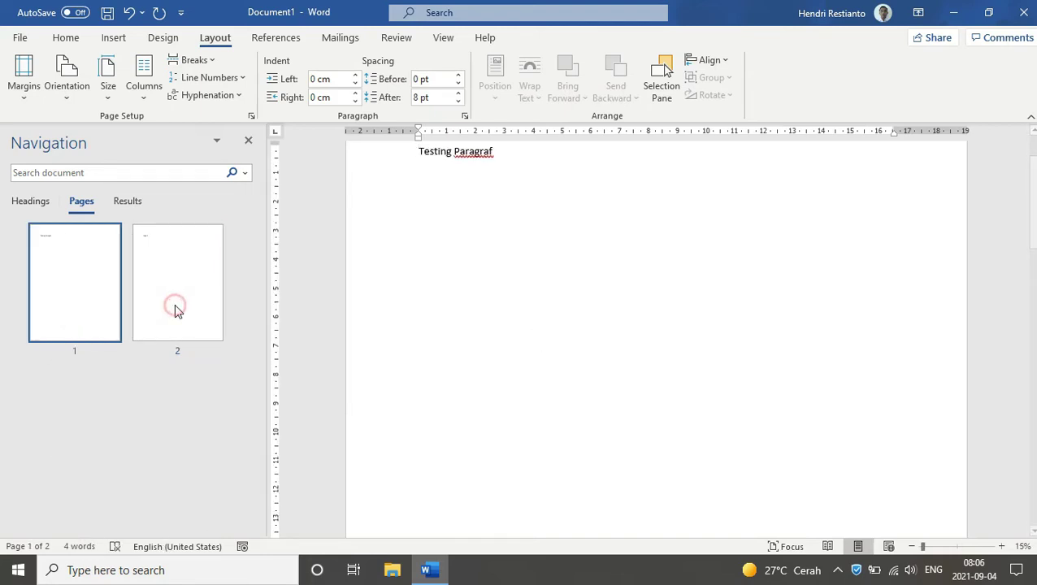
pyautogui.click(91, 313)
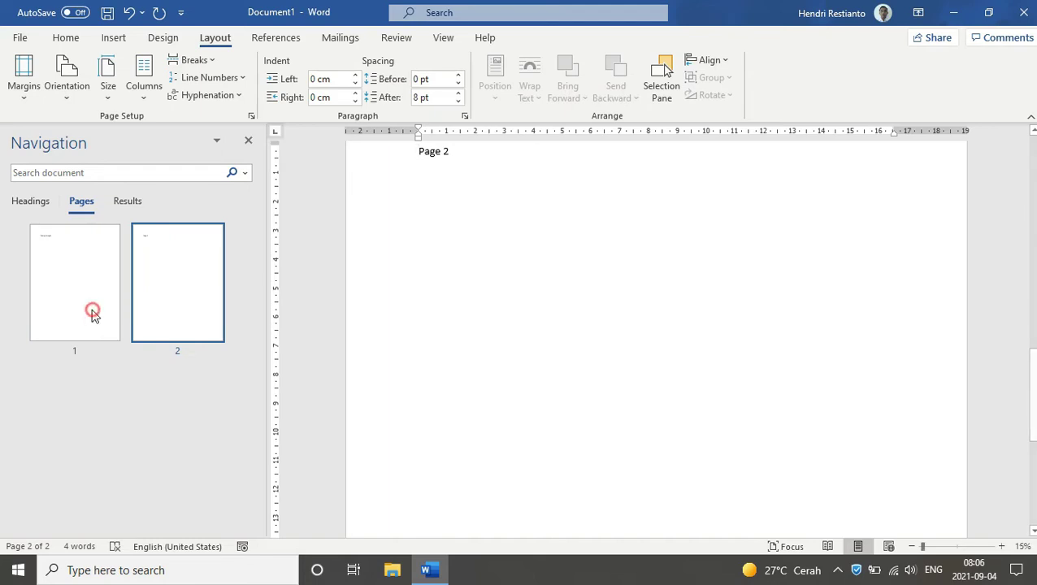
pyautogui.click(172, 320)
pyautogui.click(68, 309)
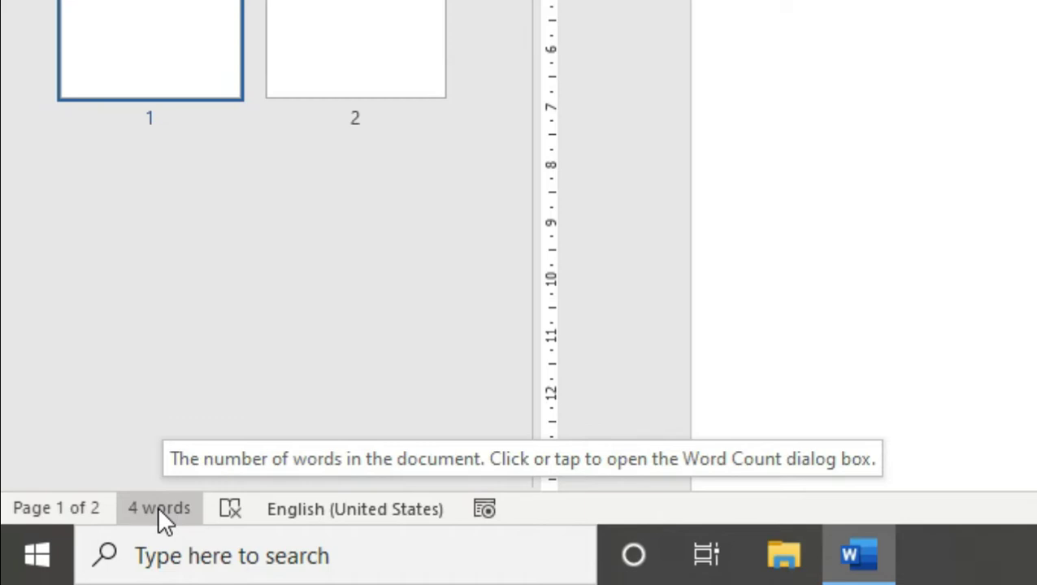
# View the document's Word Count statistics and open the check of its proofing errors.
pyautogui.click(158, 510)
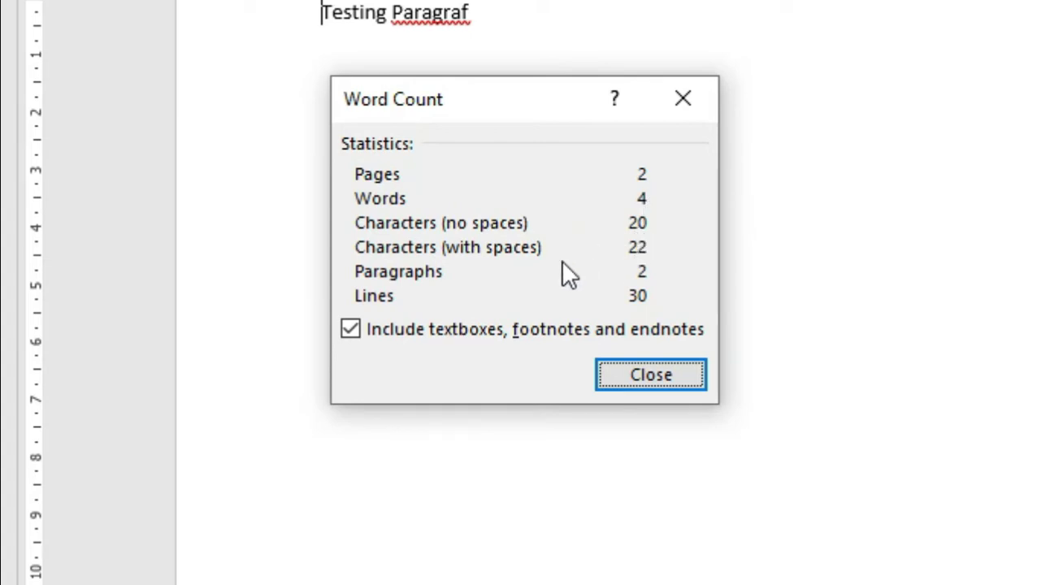
pyautogui.click(650, 374)
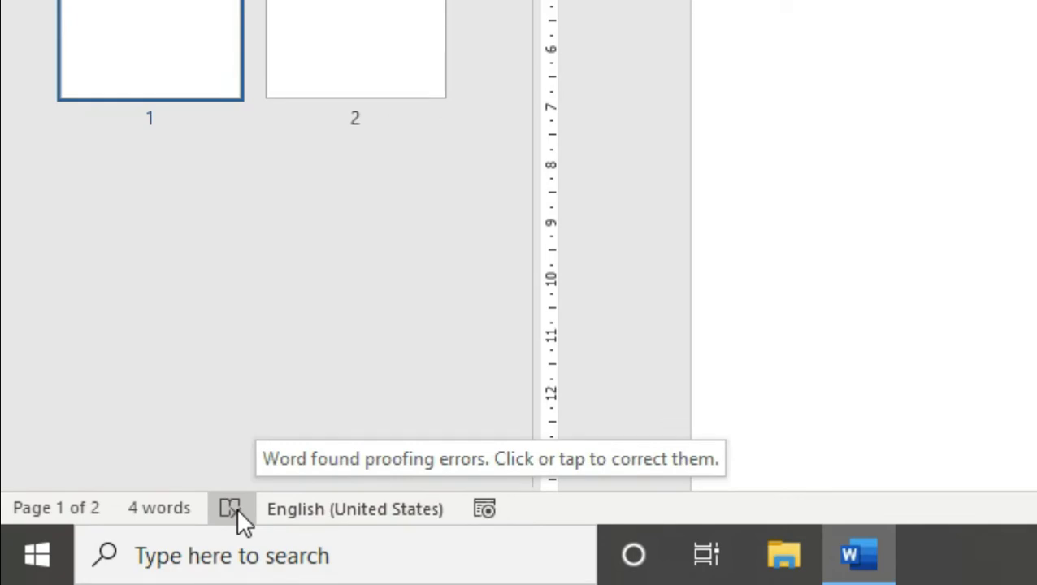
pyautogui.click(236, 509)
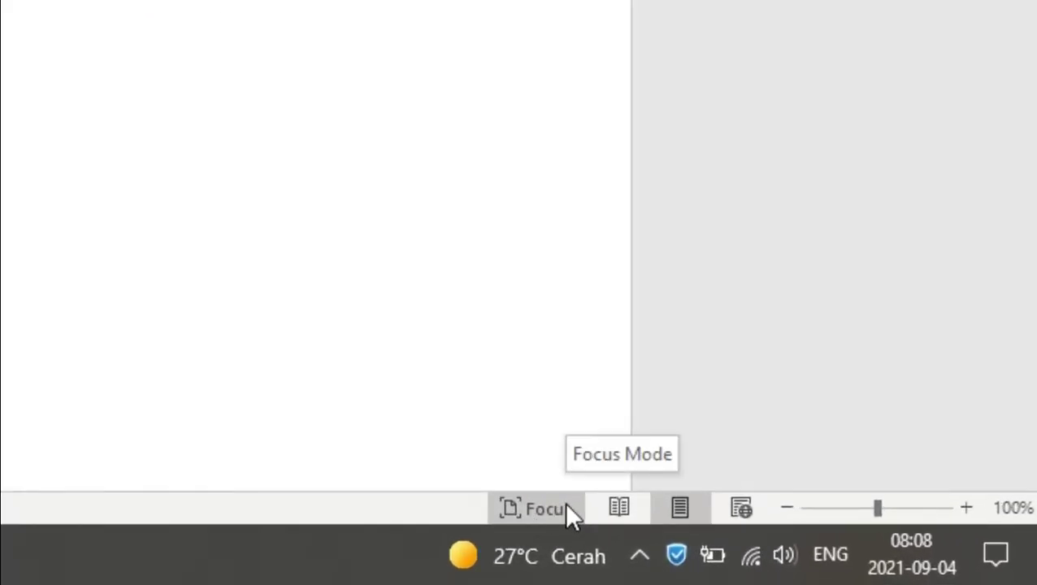
# View the document in Focus mode, reveal the hidden ribbon there, and return to the normal window.
pyautogui.click(566, 506)
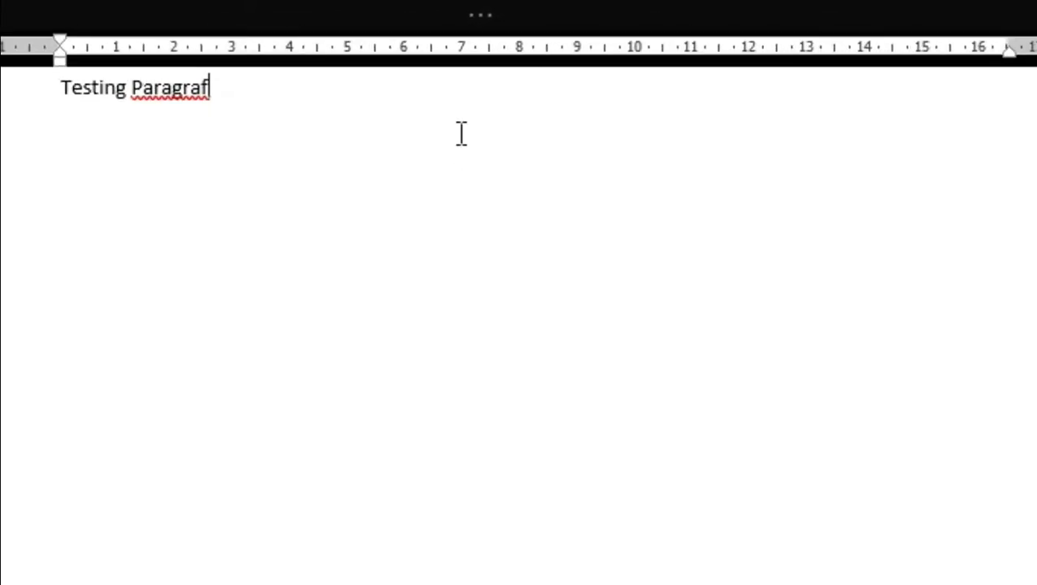
pyautogui.moveTo(477, 15)
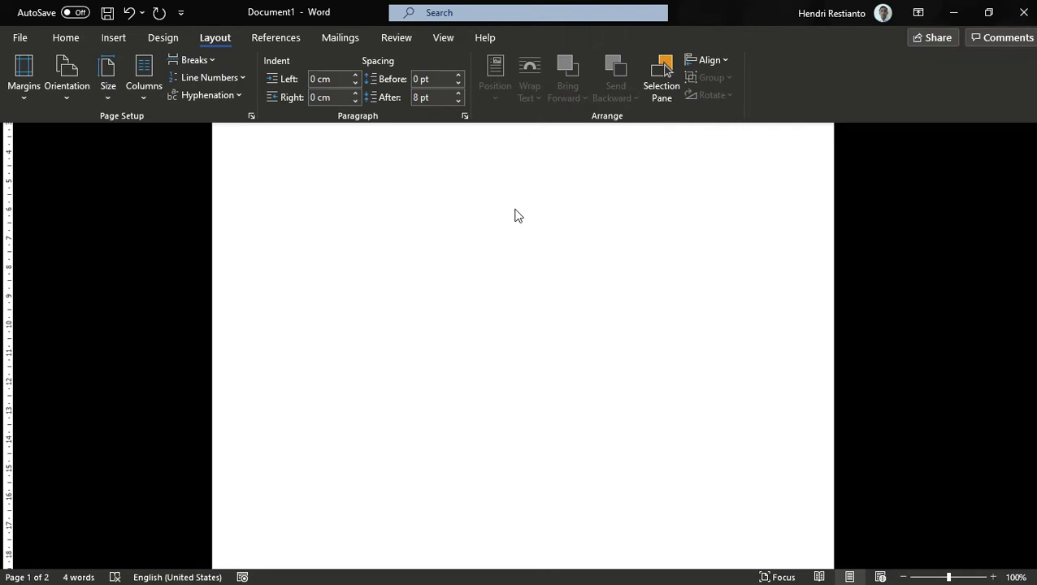
pyautogui.click(510, 212)
pyautogui.press('Escape')
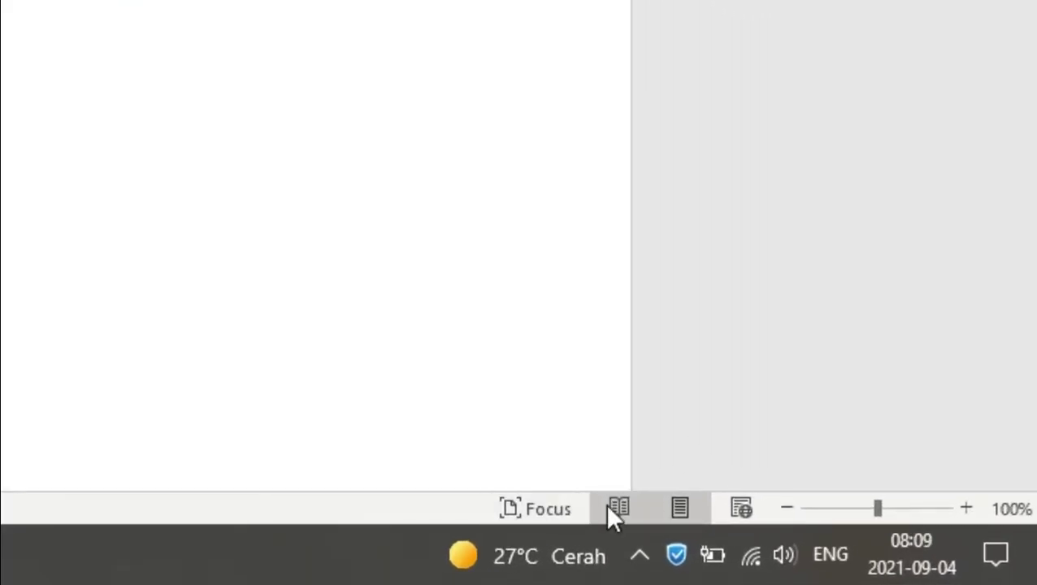
# View the document in Read Mode, Print Layout and Web Layout, check the page flow there, and return to Print Layout.
pyautogui.click(614, 504)
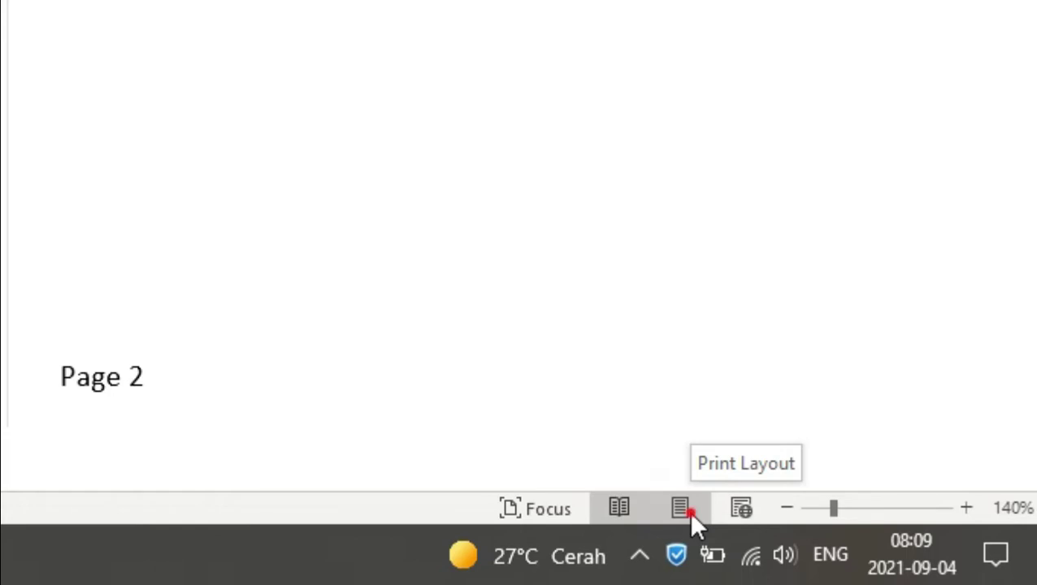
pyautogui.click(681, 508)
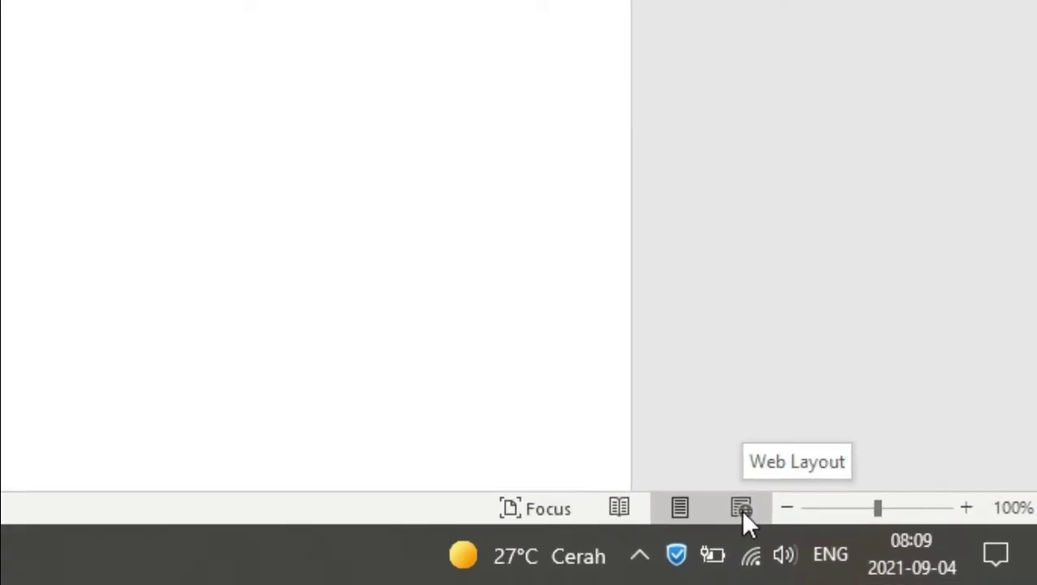
pyautogui.click(888, 546)
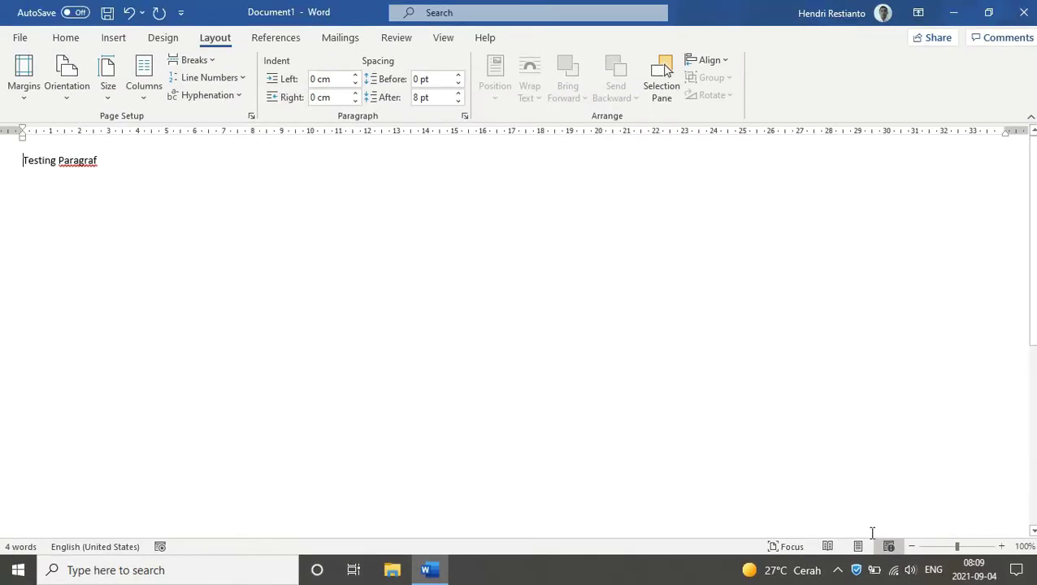
pyautogui.scroll(-5, 872, 533)
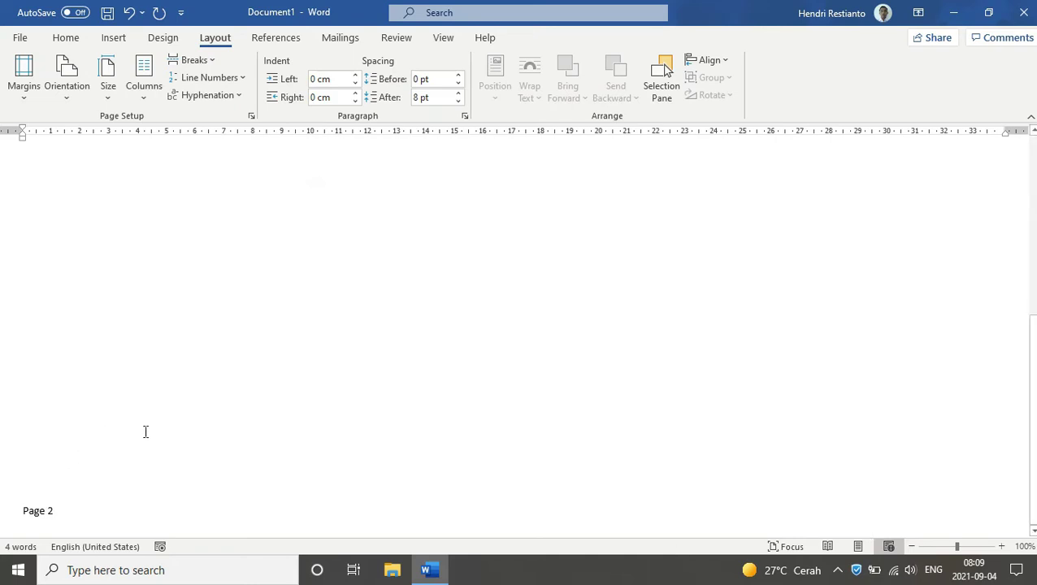
pyautogui.click(857, 546)
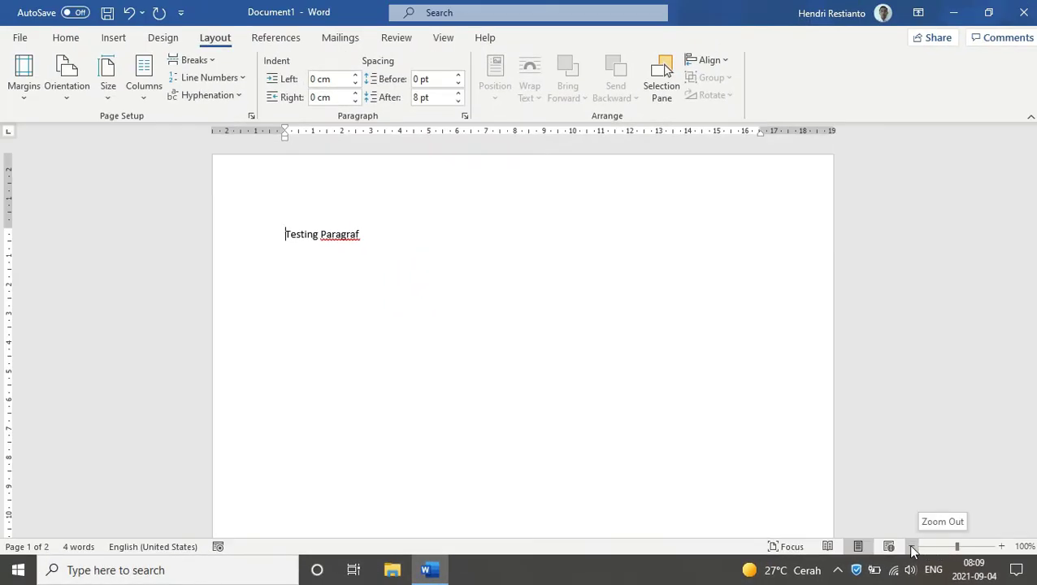
# Zoom the page out several increments and zoom back in to 100%.
pyautogui.click(912, 547)
pyautogui.click(912, 547)
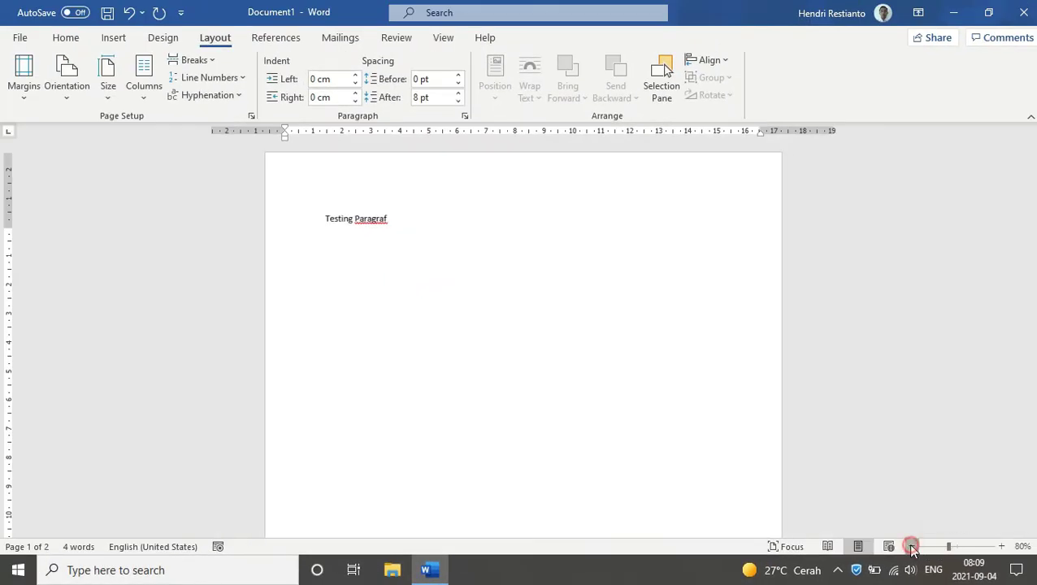
pyautogui.click(912, 547)
pyautogui.click(911, 547)
pyautogui.click(911, 547)
pyautogui.click(911, 546)
pyautogui.click(1002, 547)
pyautogui.click(1002, 547)
pyautogui.click(1002, 546)
pyautogui.click(1002, 547)
pyautogui.click(1002, 547)
pyautogui.click(1003, 546)
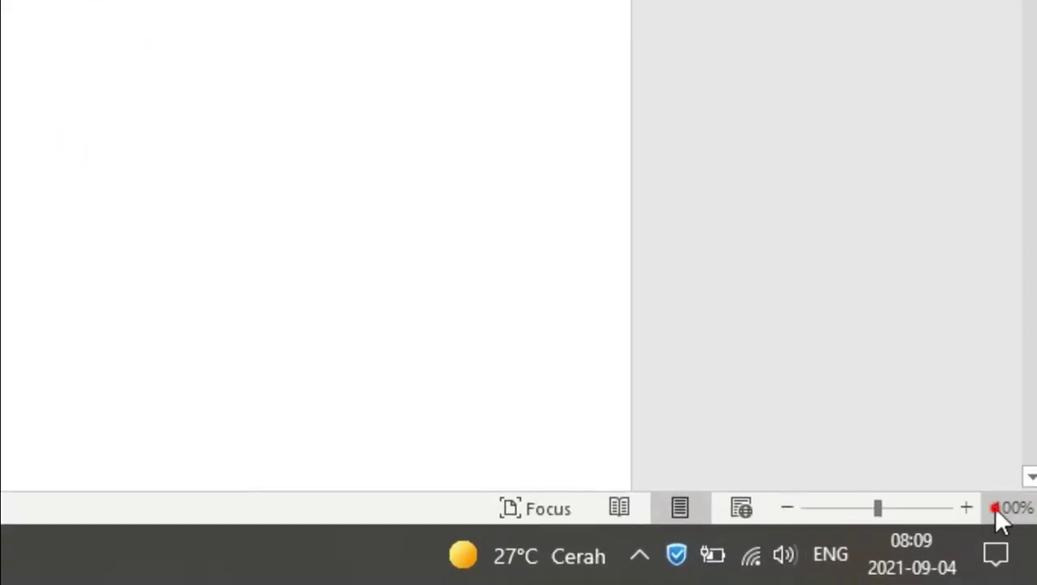
# View the page at the preset zoom levels 75% and 200%, and return it to 100%.
pyautogui.click(993, 508)
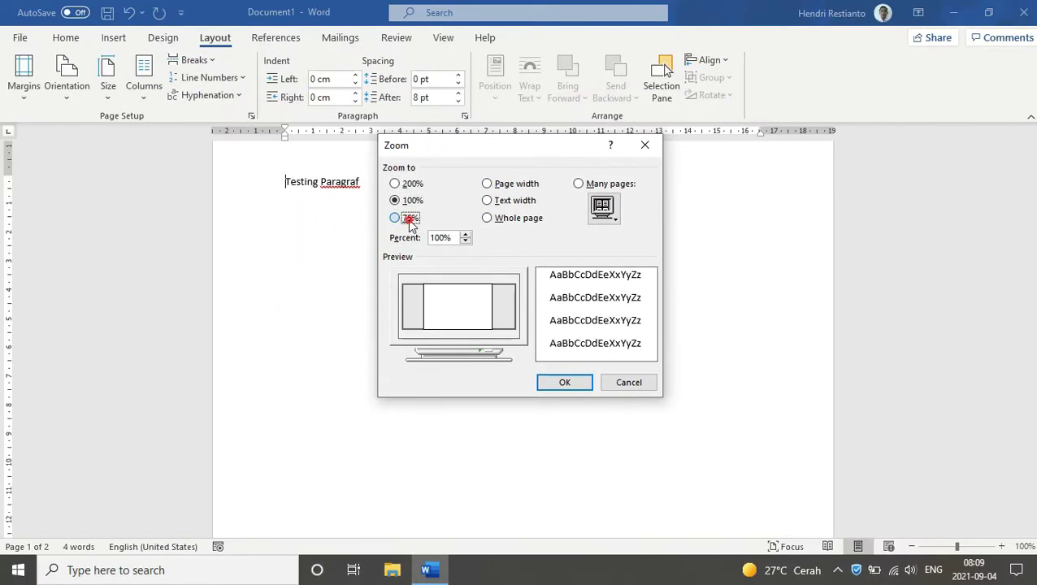
pyautogui.click(409, 219)
pyautogui.click(557, 381)
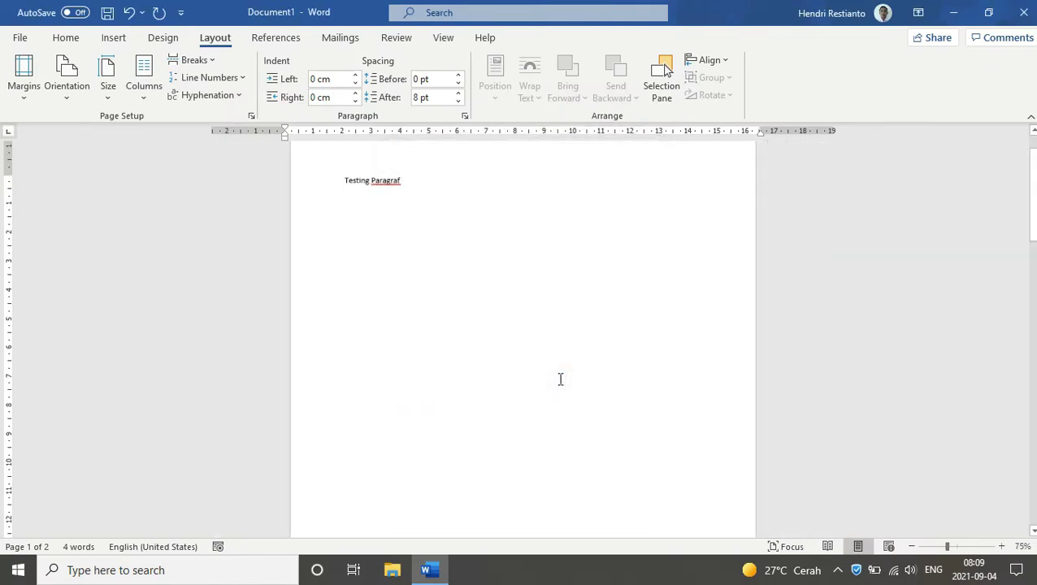
pyautogui.click(1021, 546)
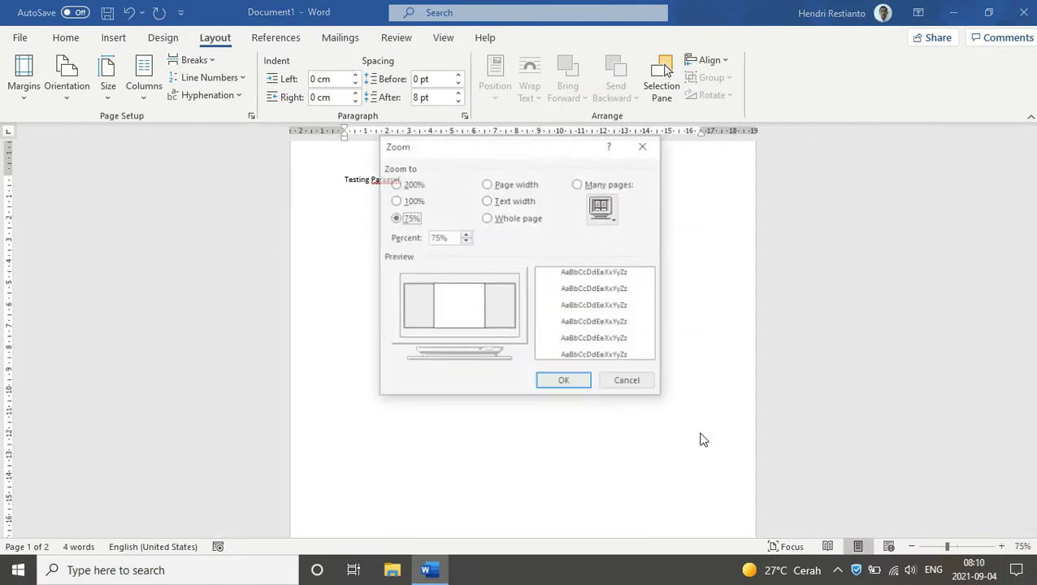
pyautogui.click(420, 186)
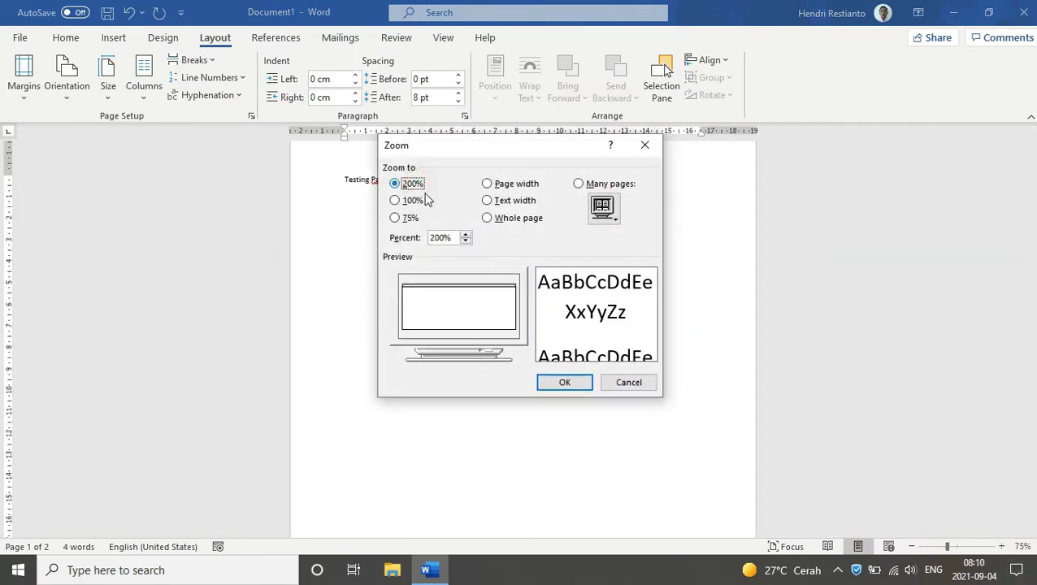
pyautogui.click(568, 382)
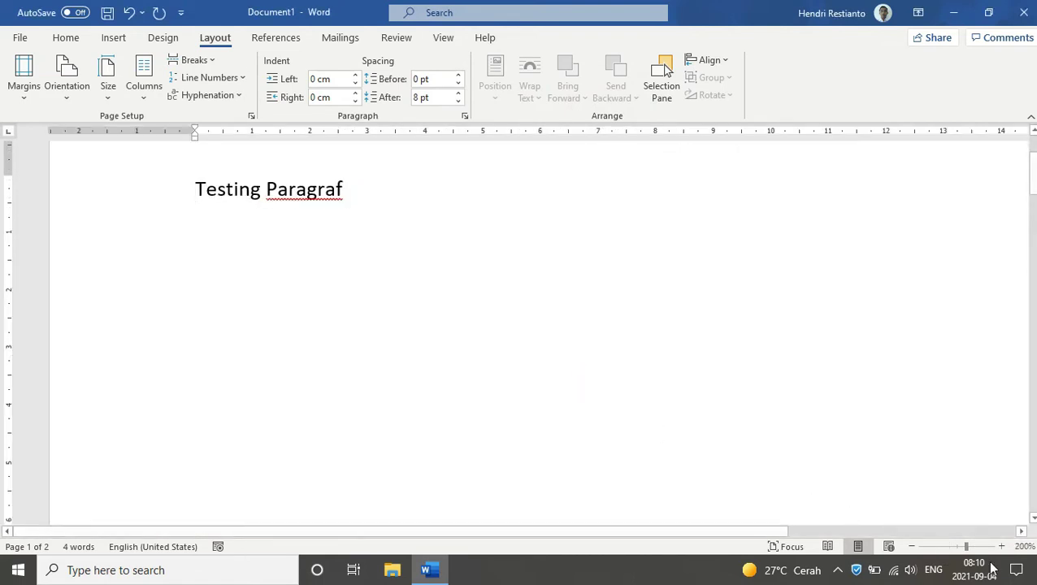
pyautogui.click(1023, 546)
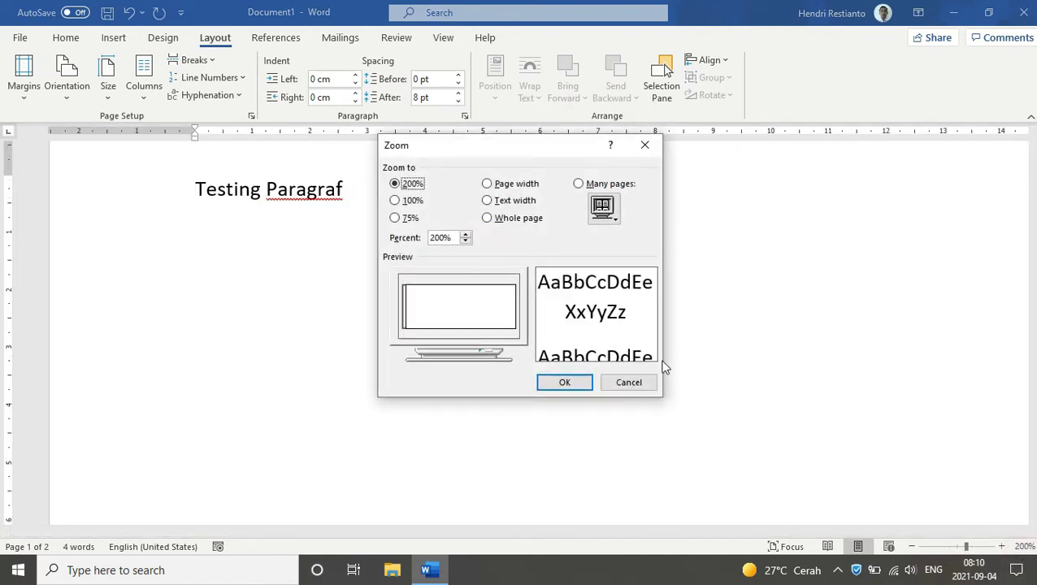
pyautogui.click(415, 203)
pyautogui.click(569, 381)
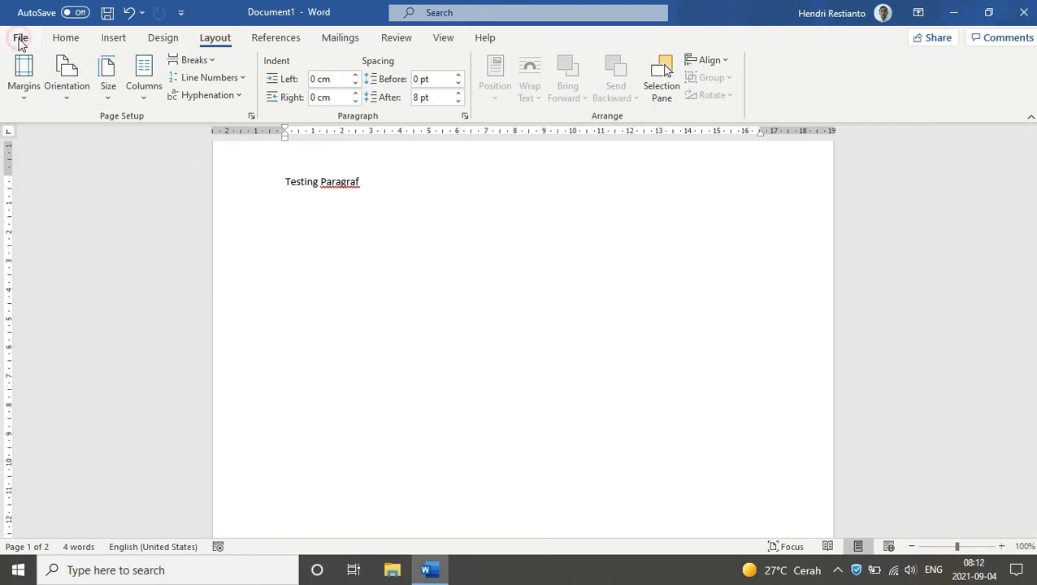
# Create a new blank document and set its ribbon display to Show Tabs.
pyautogui.click(19, 38)
pyautogui.click(40, 113)
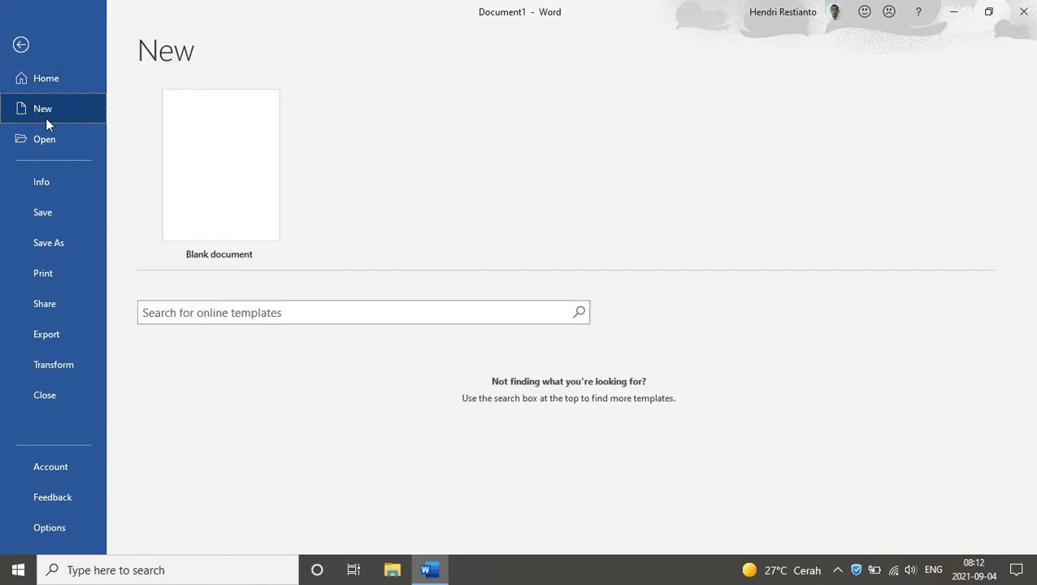
pyautogui.click(255, 204)
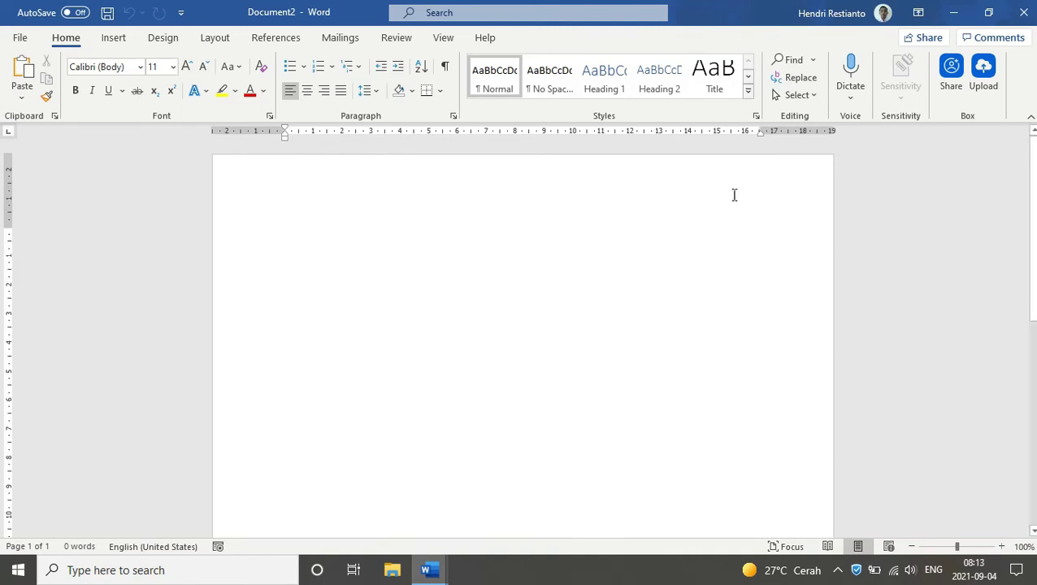
pyautogui.click(919, 12)
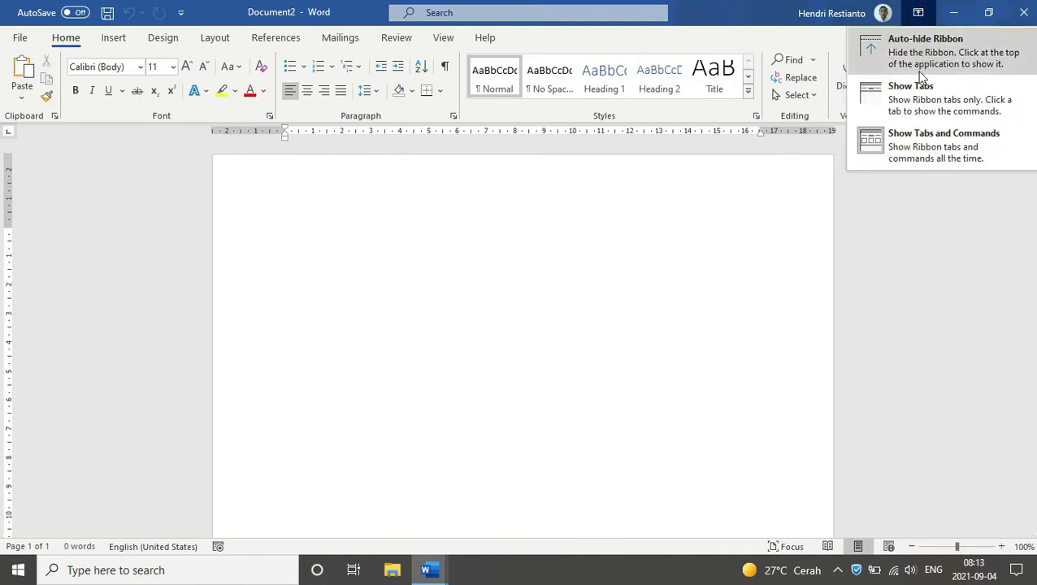
pyautogui.click(919, 98)
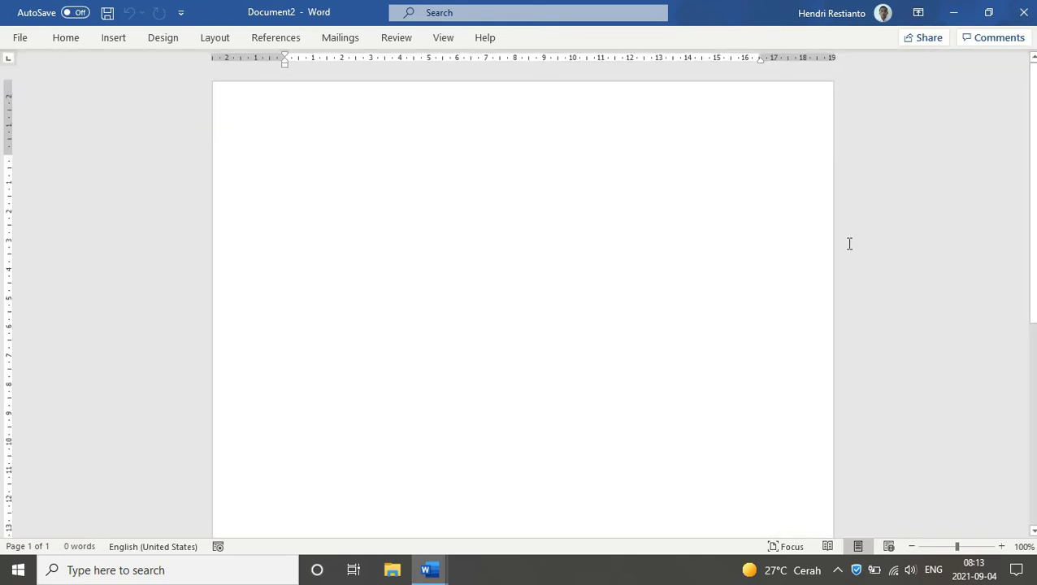
# Add the New, Open and Quick Print commands to the Quick Access Toolbar.
pyautogui.click(181, 12)
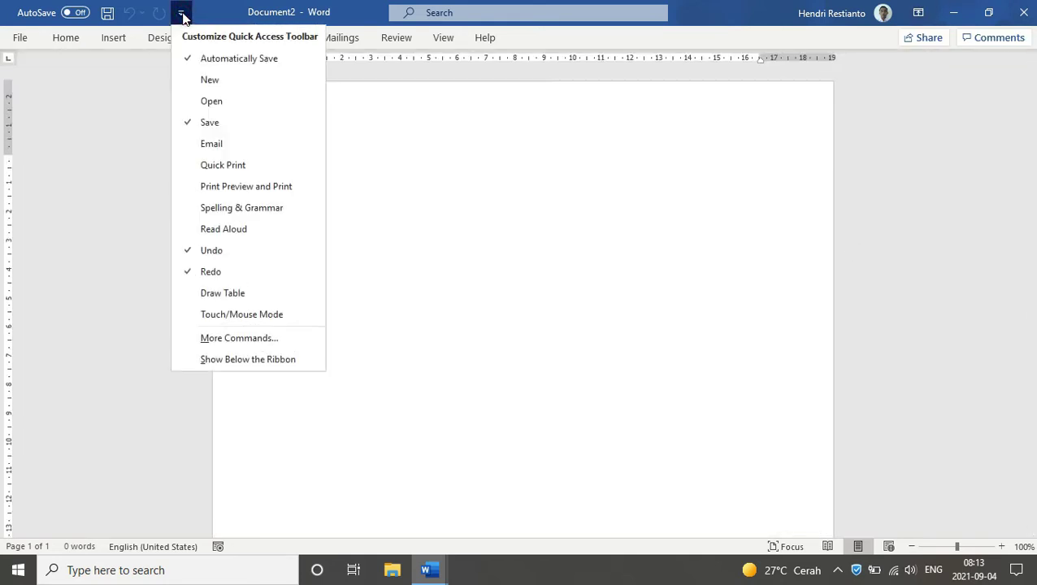
pyautogui.click(199, 80)
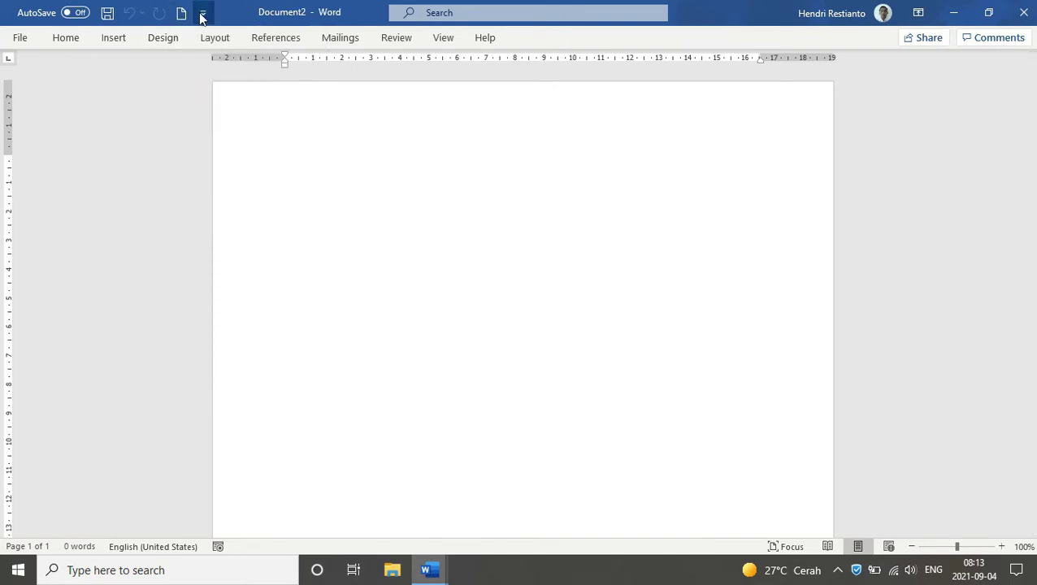
pyautogui.click(203, 12)
pyautogui.click(214, 101)
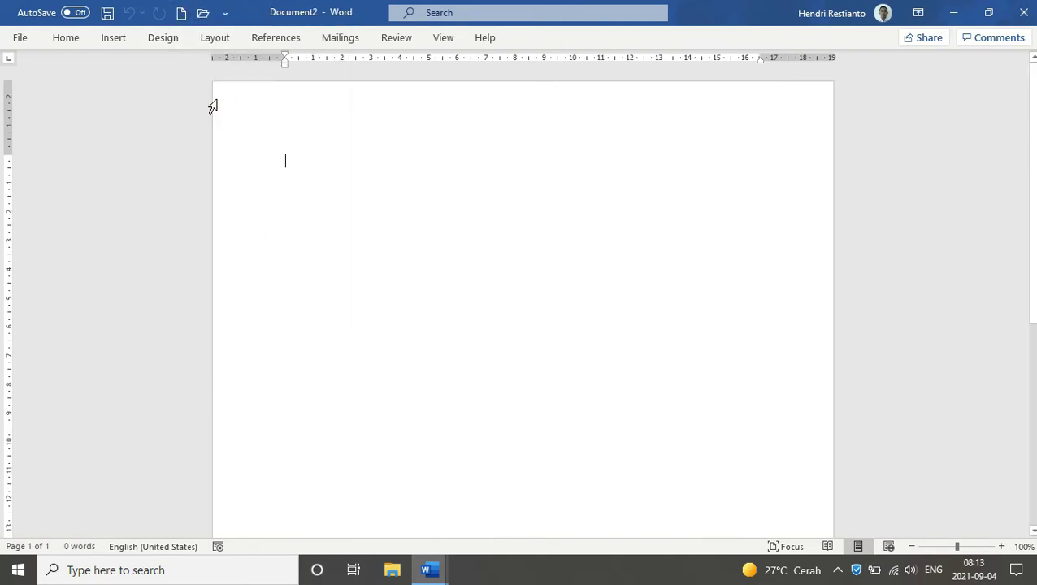
pyautogui.click(226, 13)
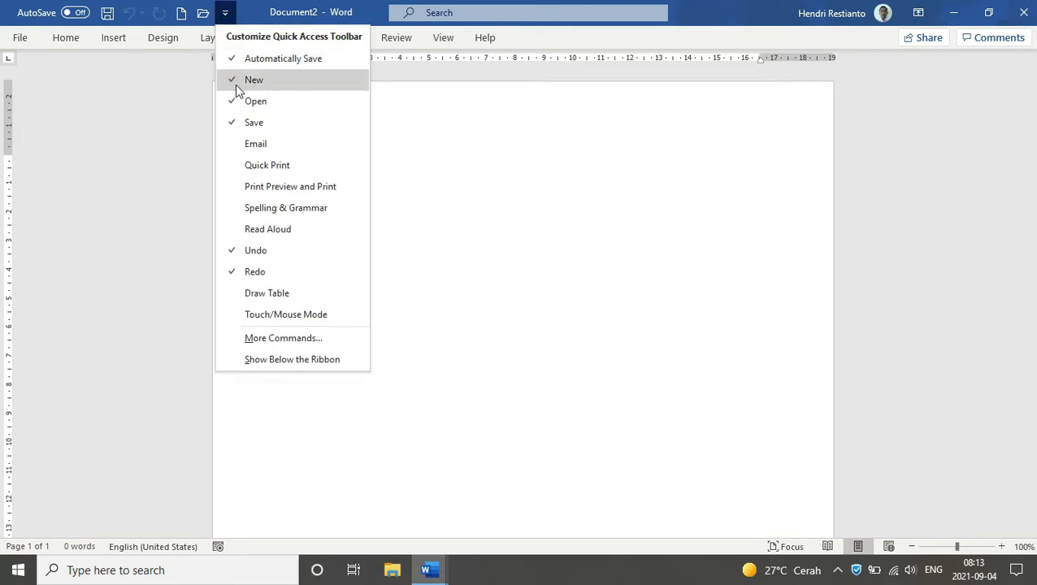
pyautogui.click(237, 166)
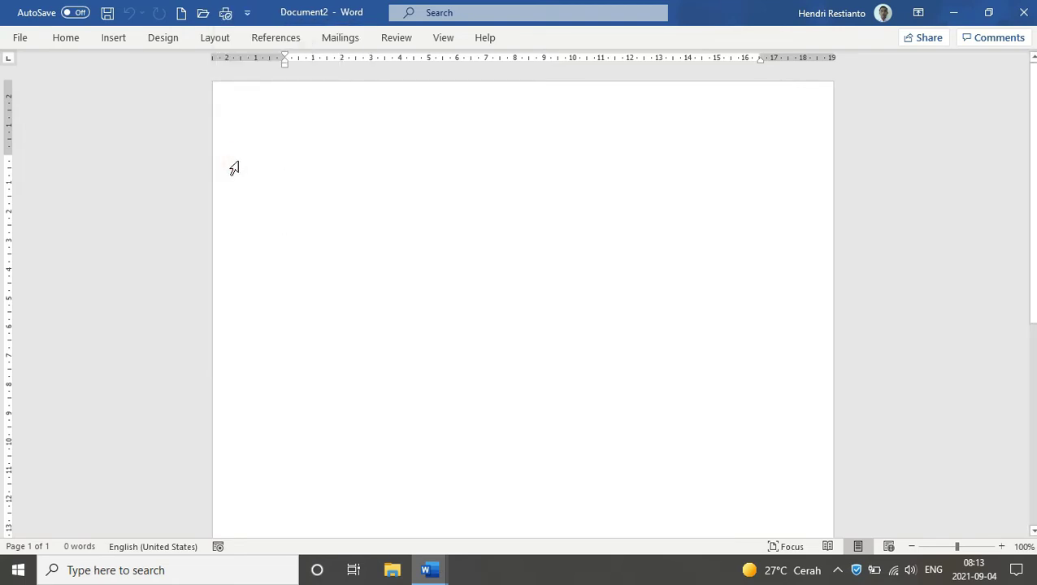
# Find the Draw a Shape command by searching for "shape" and draw a rectangle about 5.4 by 3.2 cm from the page's upper-left margin corner.
pyautogui.click(463, 13)
pyautogui.write('shape')
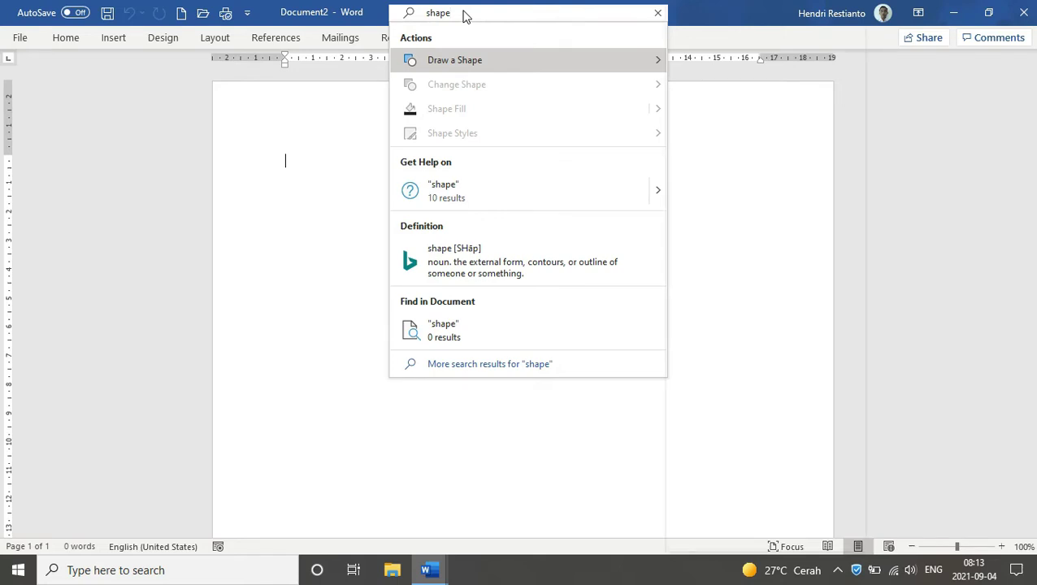
pyautogui.press('Right')
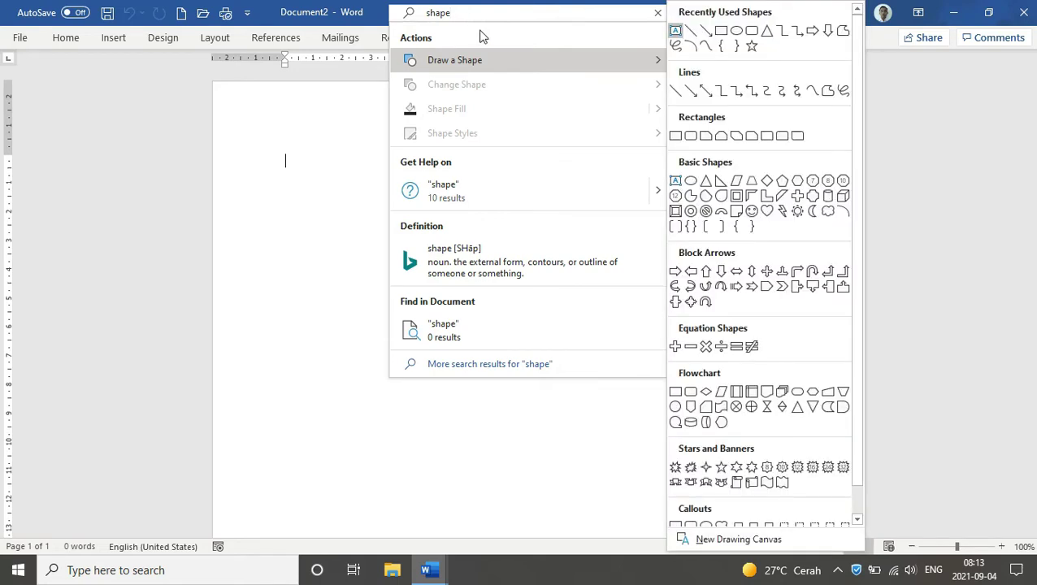
pyautogui.click(721, 32)
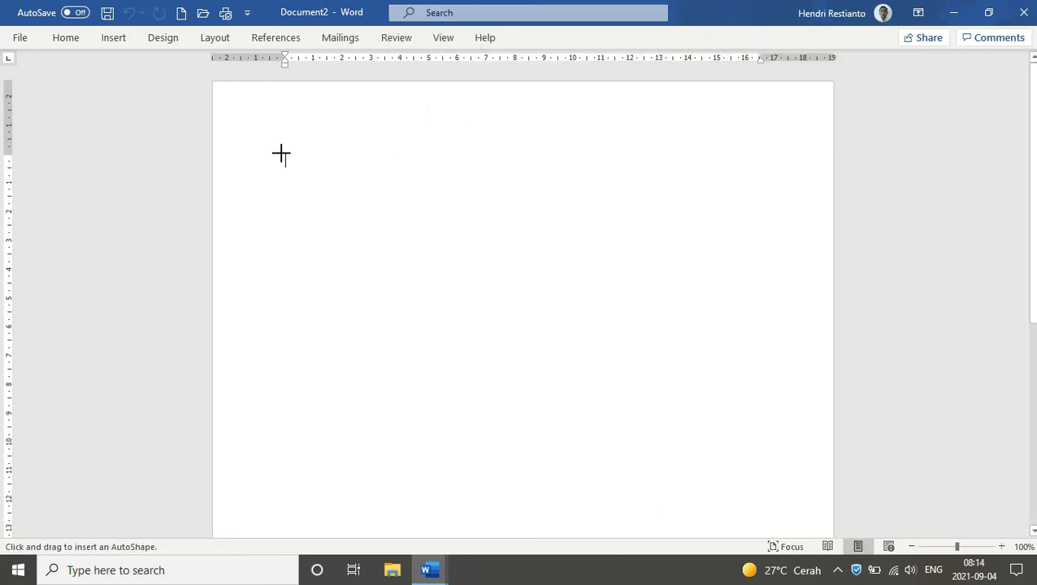
pyautogui.moveTo(281, 153); pyautogui.dragTo(438, 247)
pyautogui.click(479, 245)
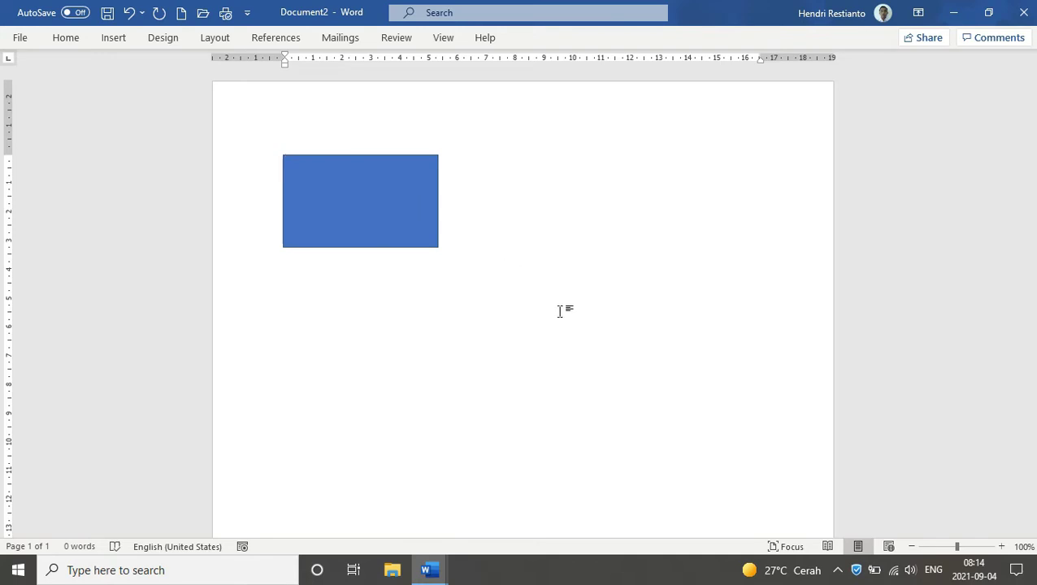
# Set a custom zoom level of 120% for the document.
pyautogui.click(1019, 548)
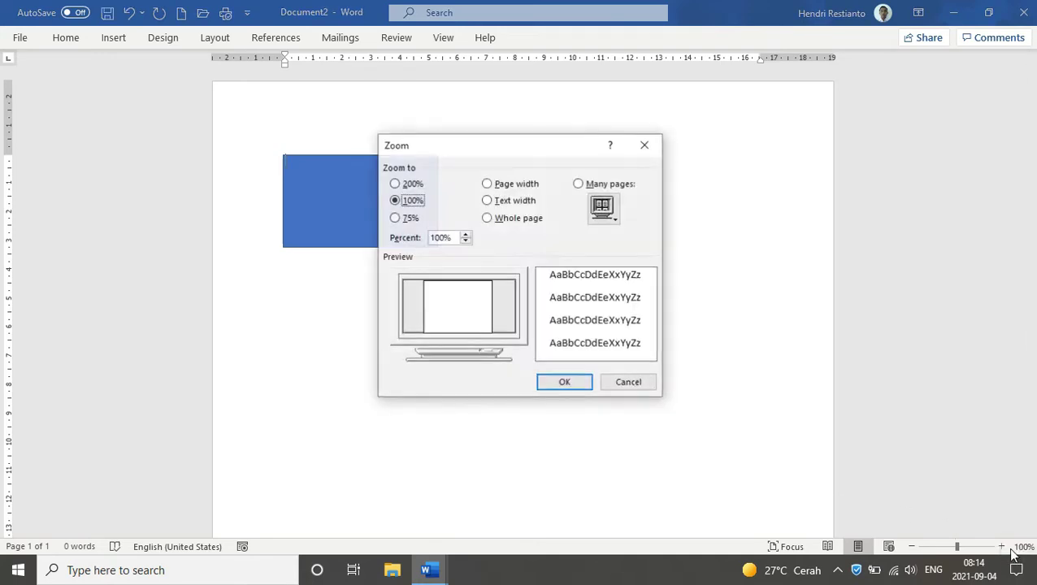
pyautogui.click(465, 234)
pyautogui.click(465, 234)
pyautogui.click(465, 234)
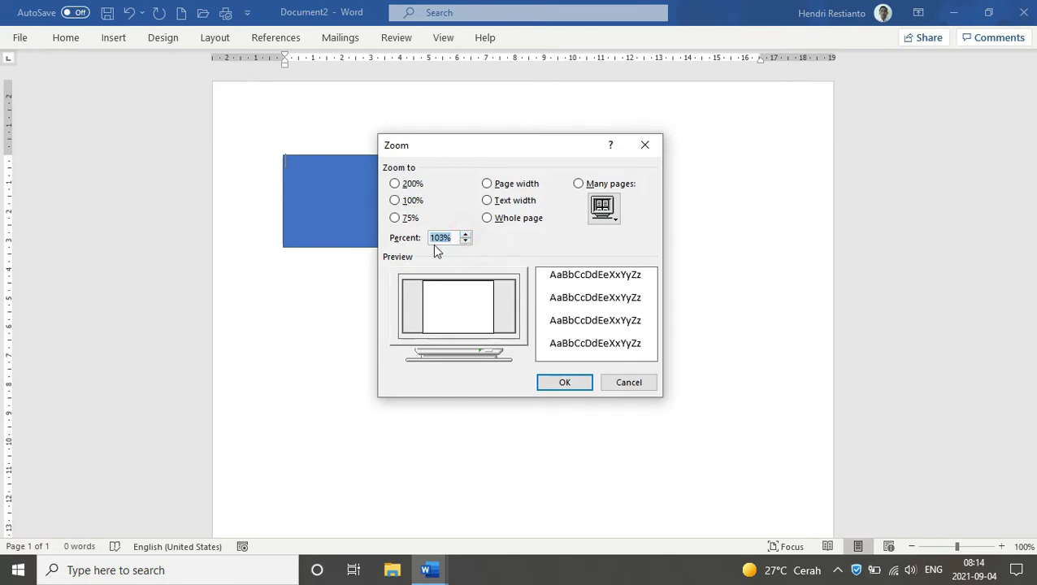
pyautogui.write('120')
pyautogui.press('Return')
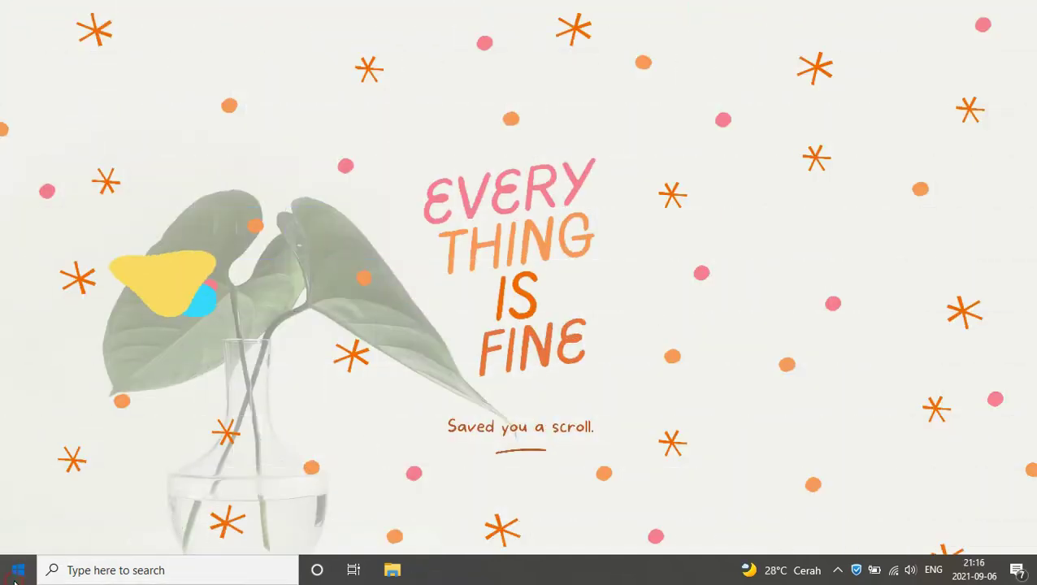
# Search Windows for "word", launch the Word app, and create a blank document.
pyautogui.click(18, 570)
pyautogui.write('wor')
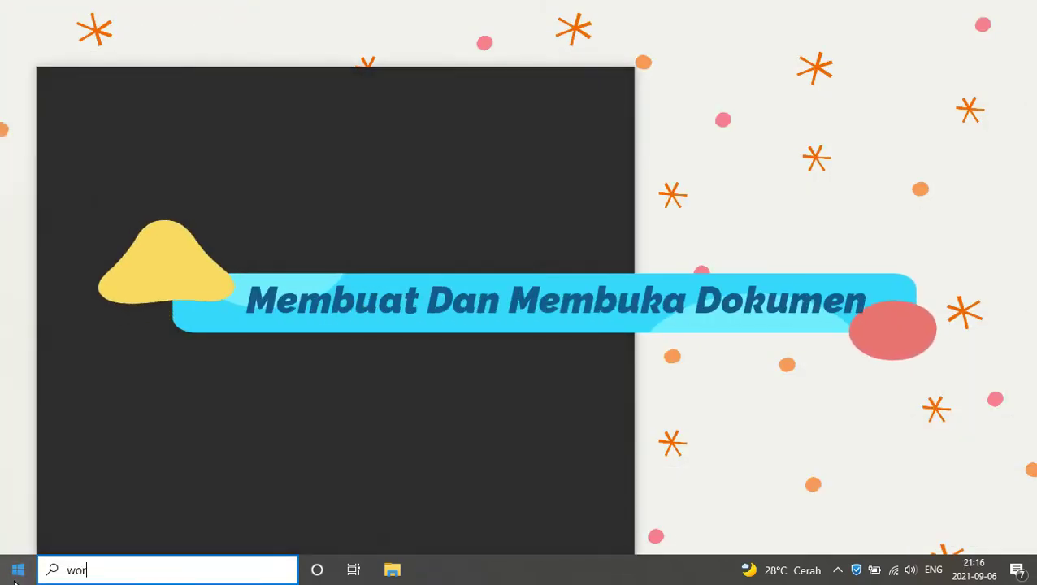
pyautogui.write('d')
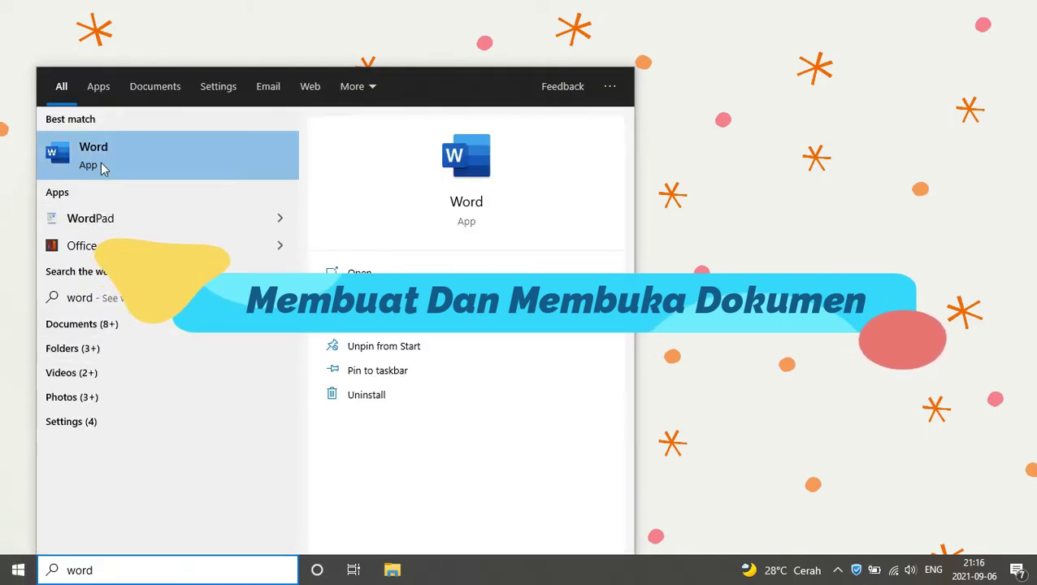
pyautogui.click(103, 165)
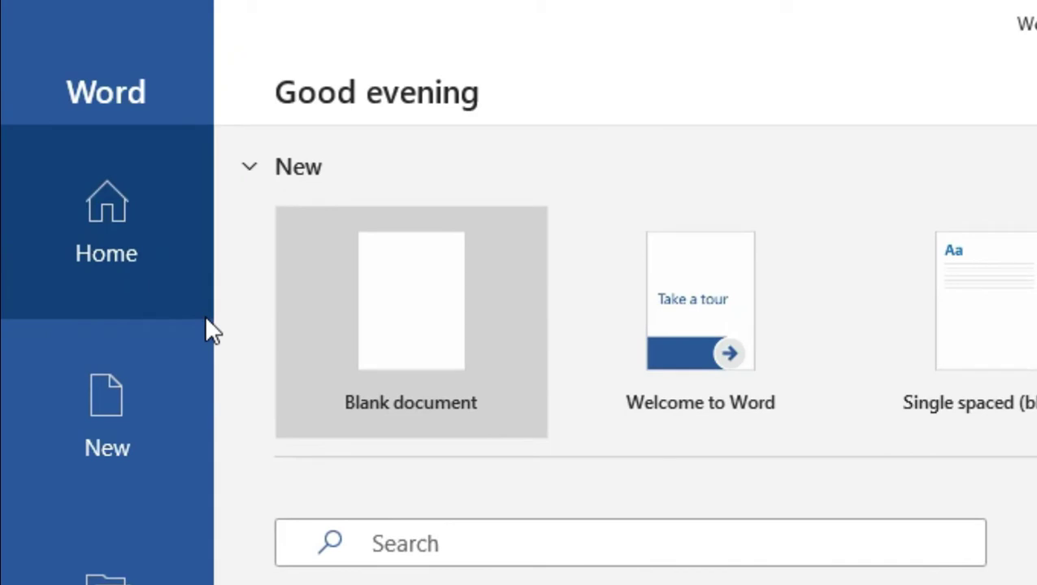
pyautogui.click(432, 334)
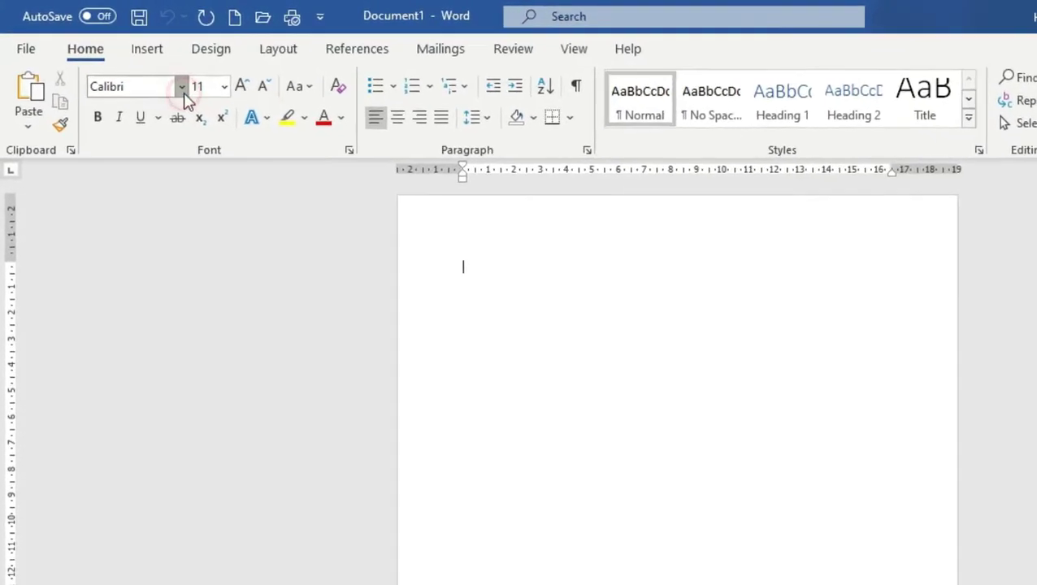
# Set the blank document's font to Times New Roman at size 12.
pyautogui.click(140, 69)
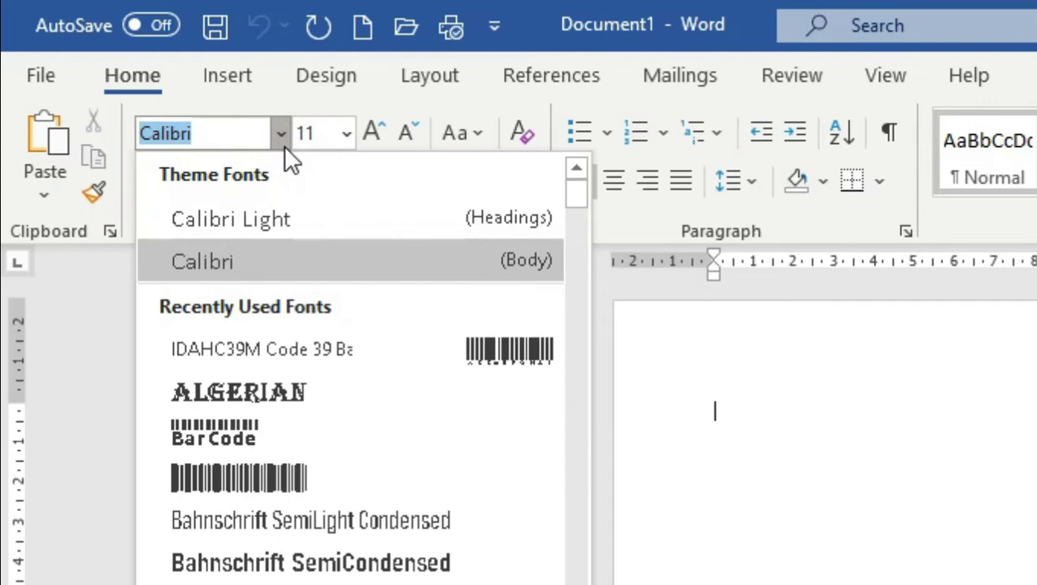
pyautogui.write('Time')
pyautogui.click(283, 144)
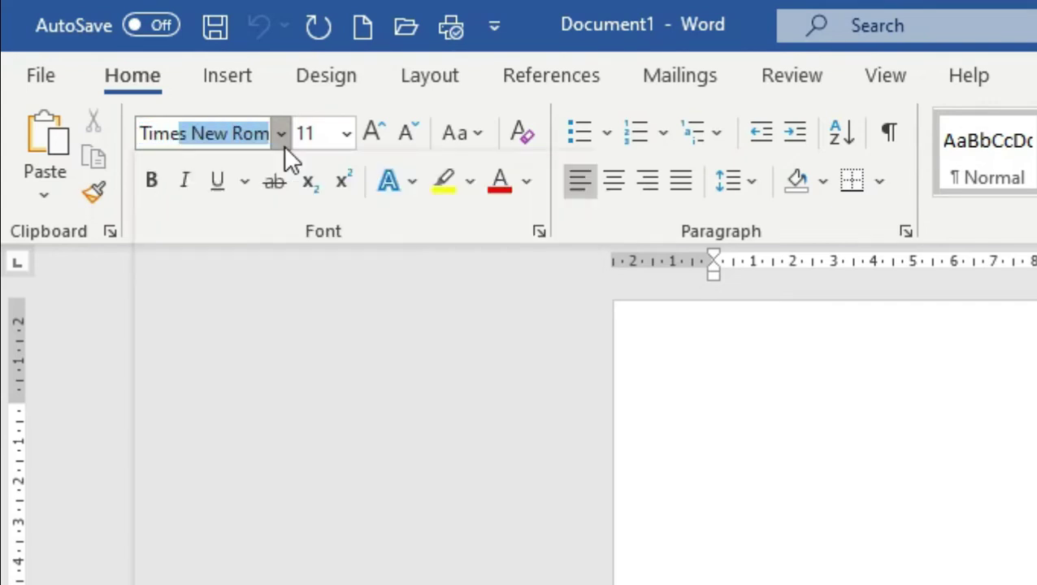
pyautogui.press('Tab')
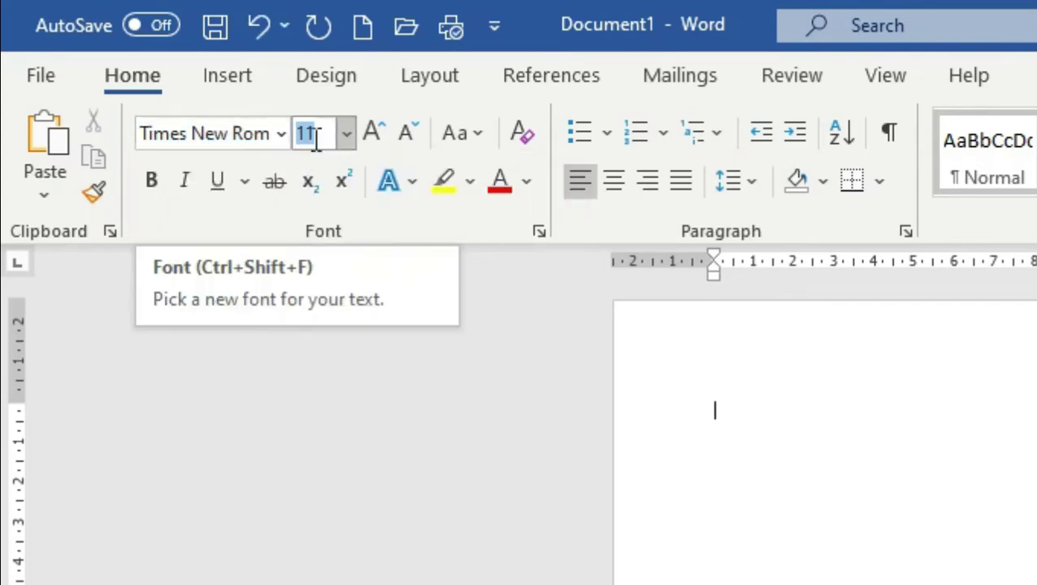
pyautogui.click(344, 135)
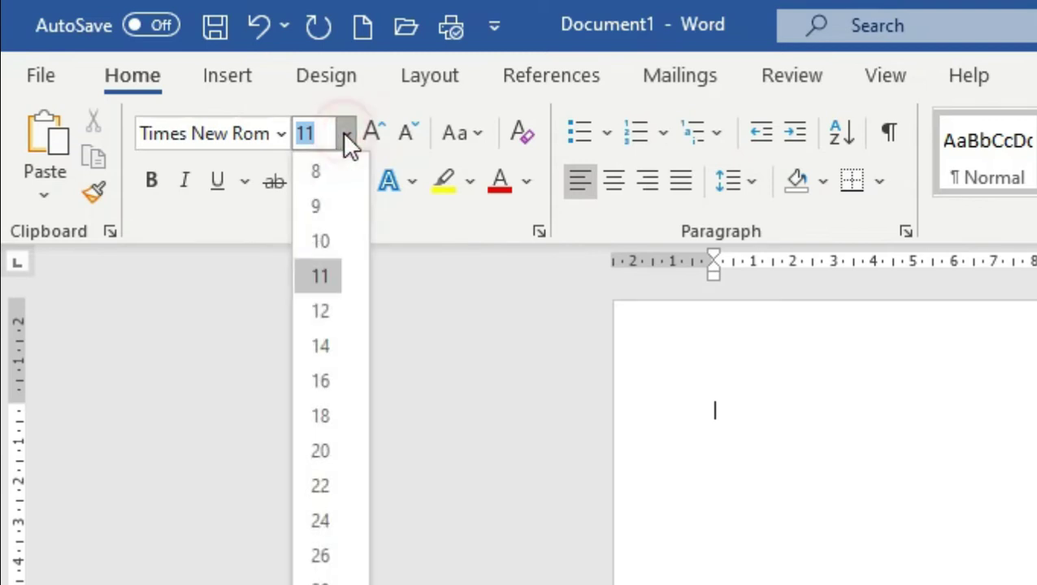
pyautogui.click(325, 317)
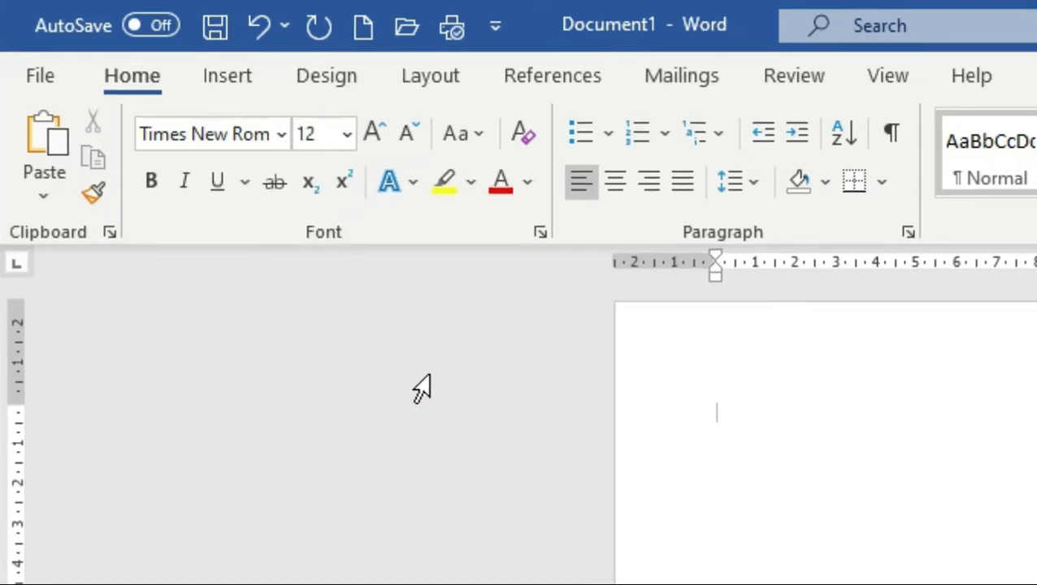
# Set the page size to A4 with portrait orientation.
pyautogui.click(422, 81)
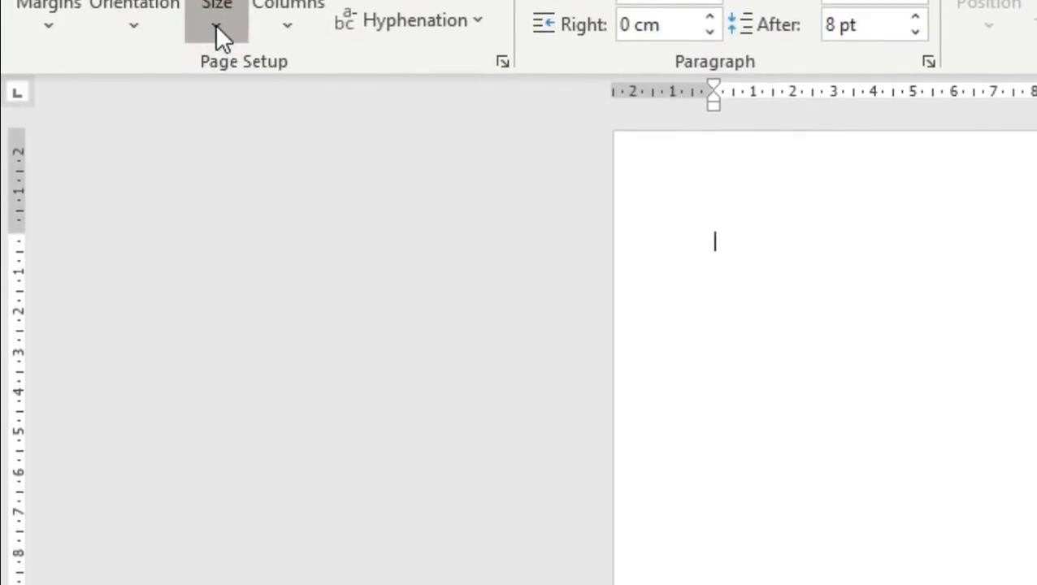
pyautogui.click(221, 9)
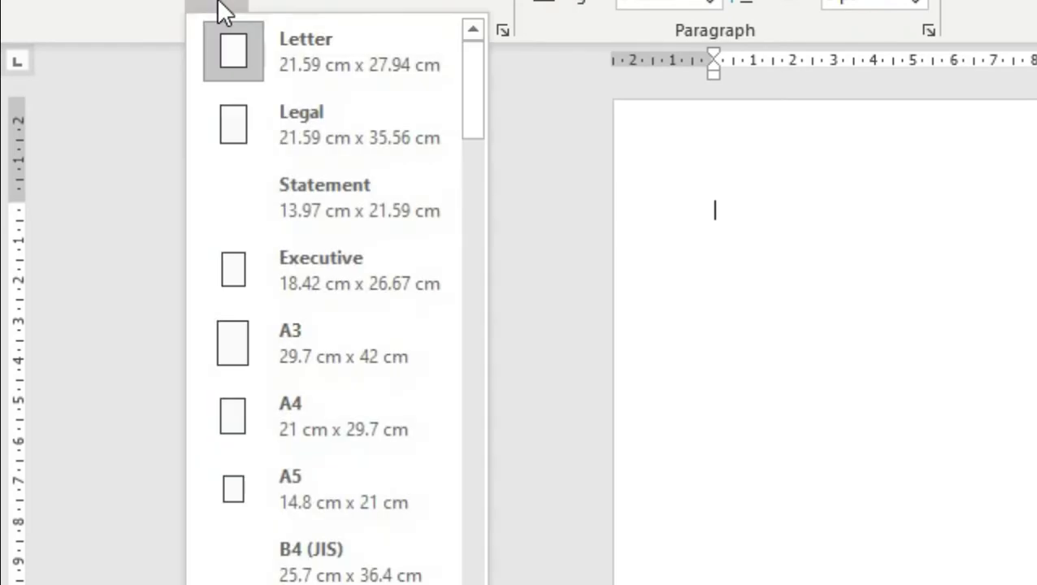
pyautogui.click(310, 405)
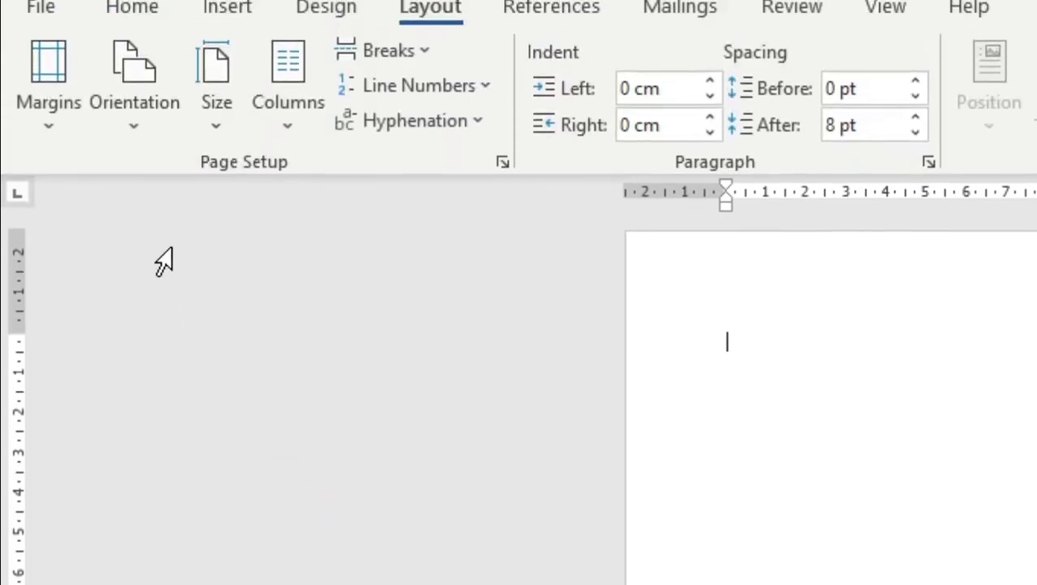
pyautogui.click(134, 204)
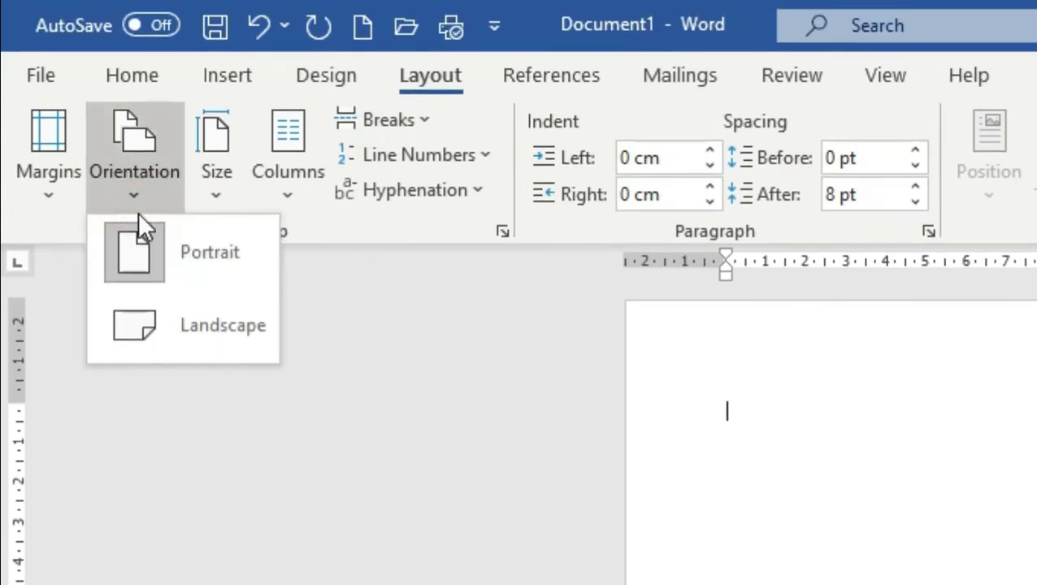
pyautogui.click(134, 253)
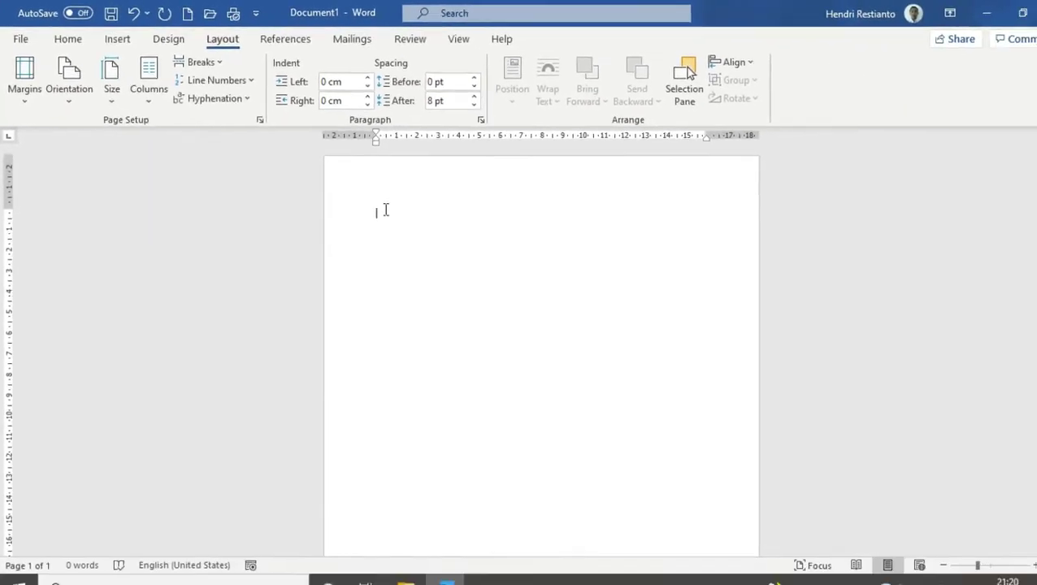
# Add the centered title "MEMO", make it bold, and enlarge it by five font-size increments.
pyautogui.click(67, 39)
pyautogui.click(317, 93)
pyautogui.write('MEMO')
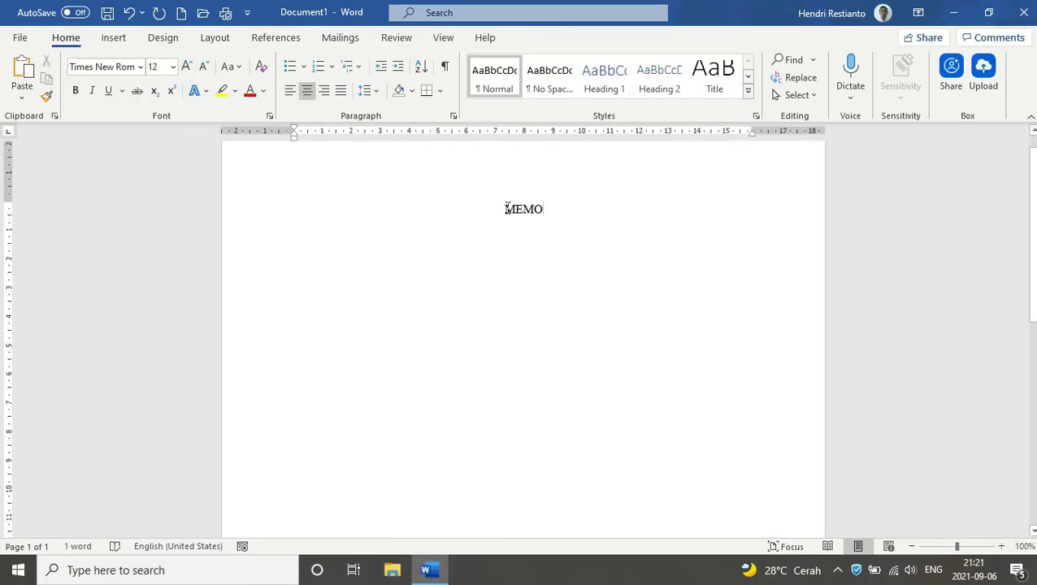
pyautogui.doubleClick(506, 209)
pyautogui.click(75, 90)
pyautogui.click(186, 65)
pyautogui.click(186, 66)
pyautogui.click(186, 66)
pyautogui.click(186, 66)
pyautogui.click(186, 66)
# Start a new line below the MEMO title with font size 12 and justified alignment.
pyautogui.click(579, 225)
pyautogui.press('Return')
pyautogui.click(172, 66)
pyautogui.click(160, 169)
pyautogui.click(340, 90)
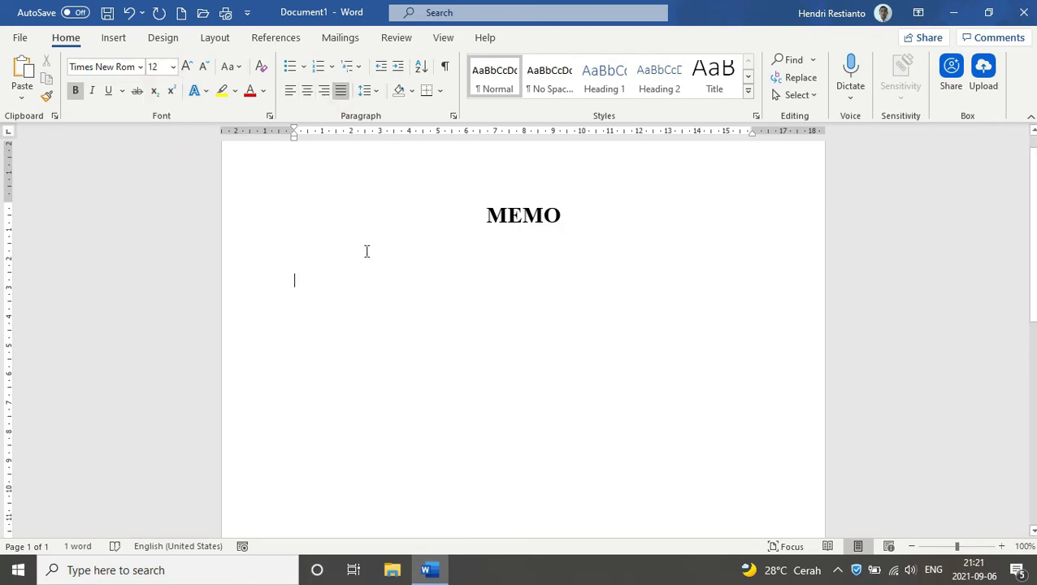
# Enter the memo header lines "Kepada : Kepala Bagian Personalia", "Dari : Direktur Utama" and "Perihal : Evaluasi KPI" below the title.
pyautogui.write('Kepada')
pyautogui.press('Return')
pyautogui.write('Dari')
pyautogui.press('Return')
pyautogui.write('Perihal : Evaluasi KPI')
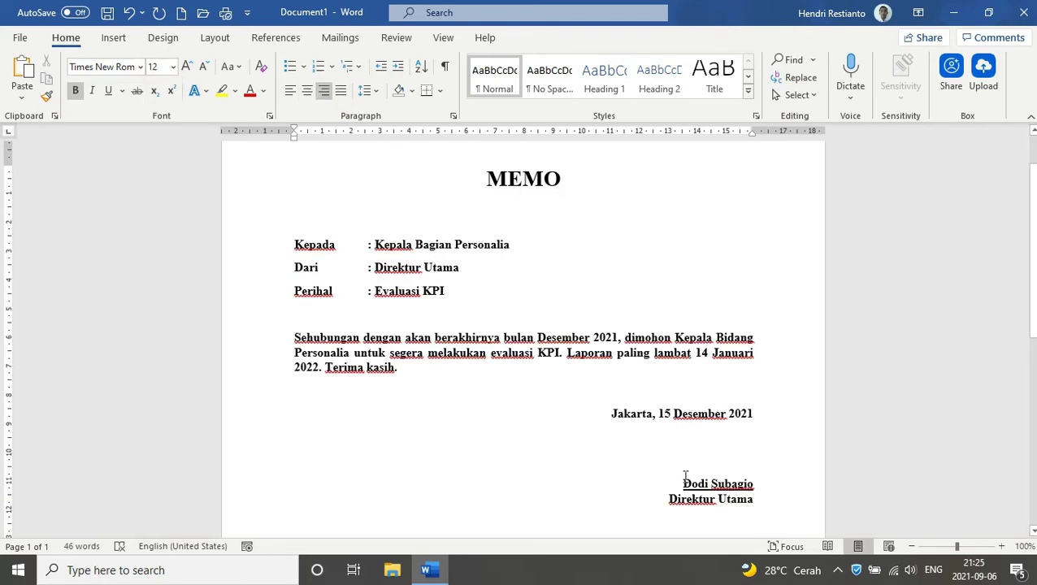
# Center the signatory's name and the "Direktur Utama" line relative to each other beneath the date.
pyautogui.click(307, 90)
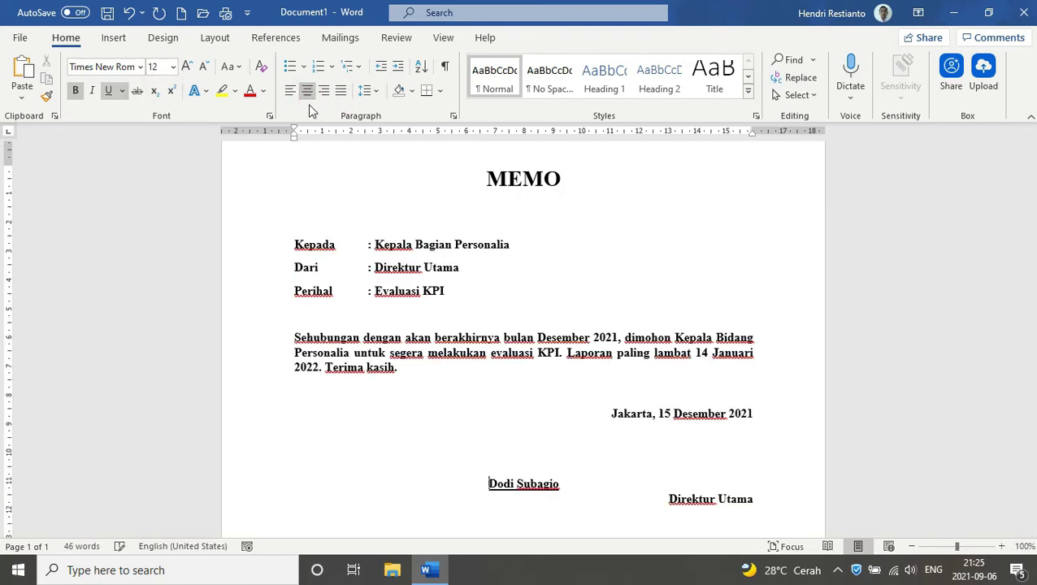
pyautogui.press('Down')
pyautogui.click(307, 90)
pyautogui.click(323, 91)
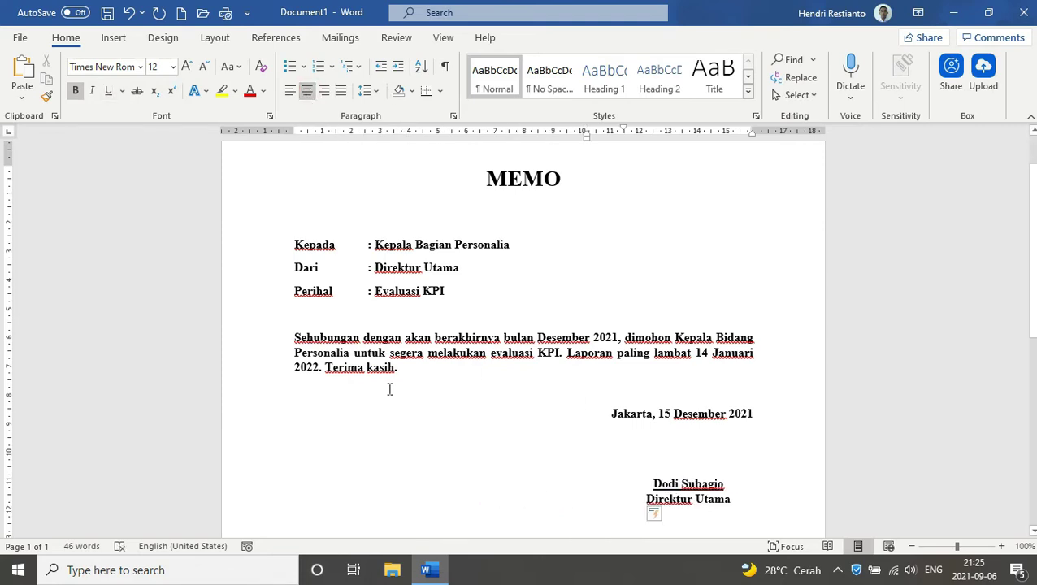
pyautogui.scroll(-7, 410, 442)
pyautogui.scroll(-2, 409, 442)
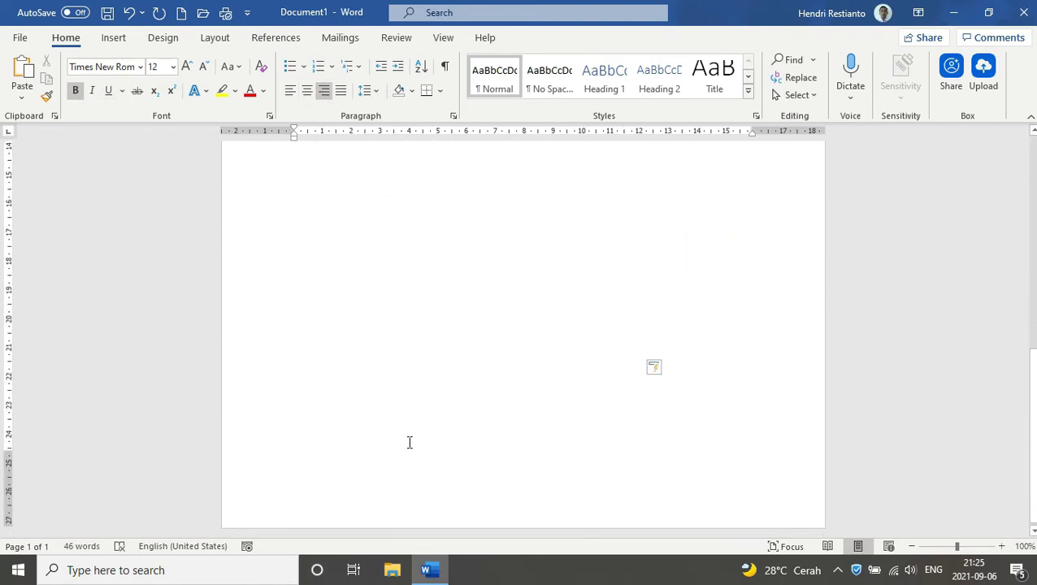
pyautogui.scroll(7, 410, 442)
pyautogui.scroll(3, 409, 440)
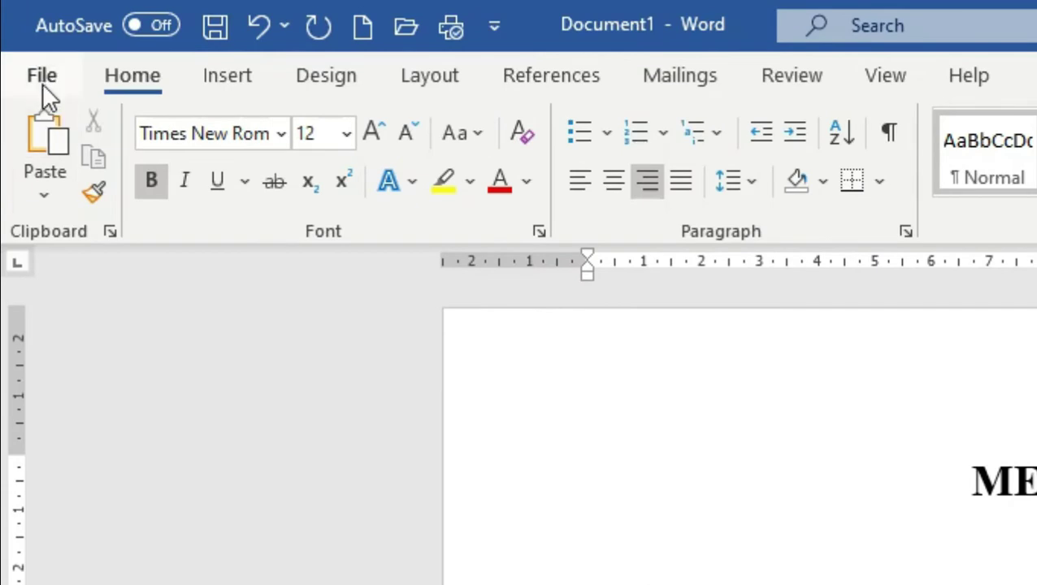
# Search the online templates for "flyer" to start a new document.
pyautogui.click(42, 82)
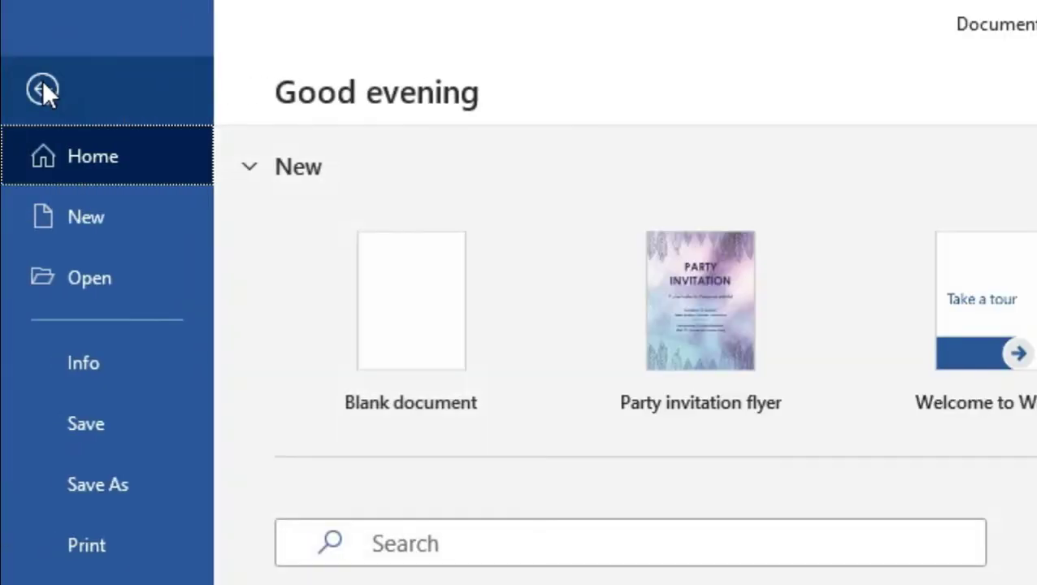
pyautogui.click(80, 233)
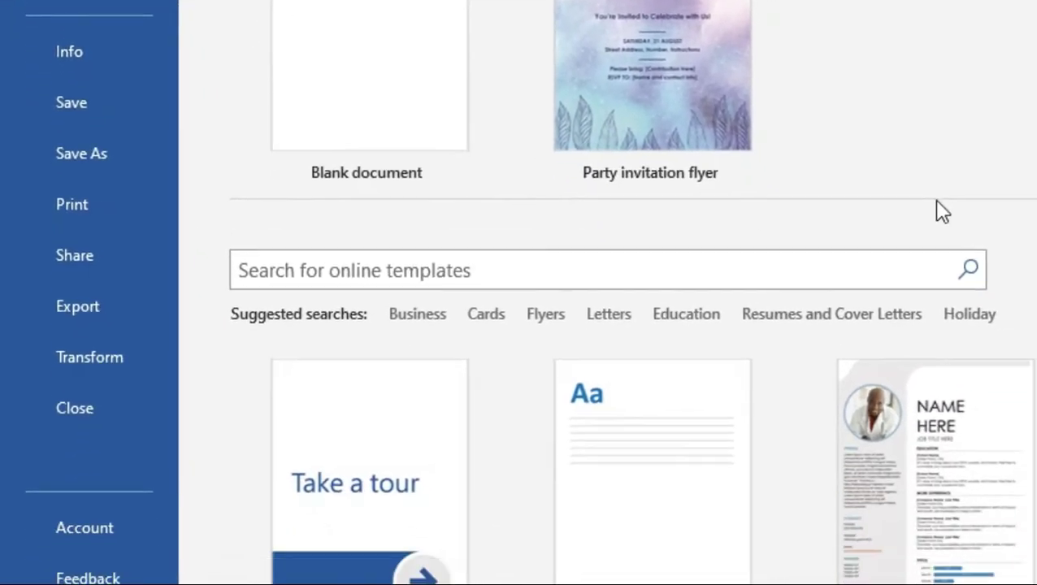
pyautogui.scroll(-2, 939, 208)
pyautogui.scroll(2, 910, 208)
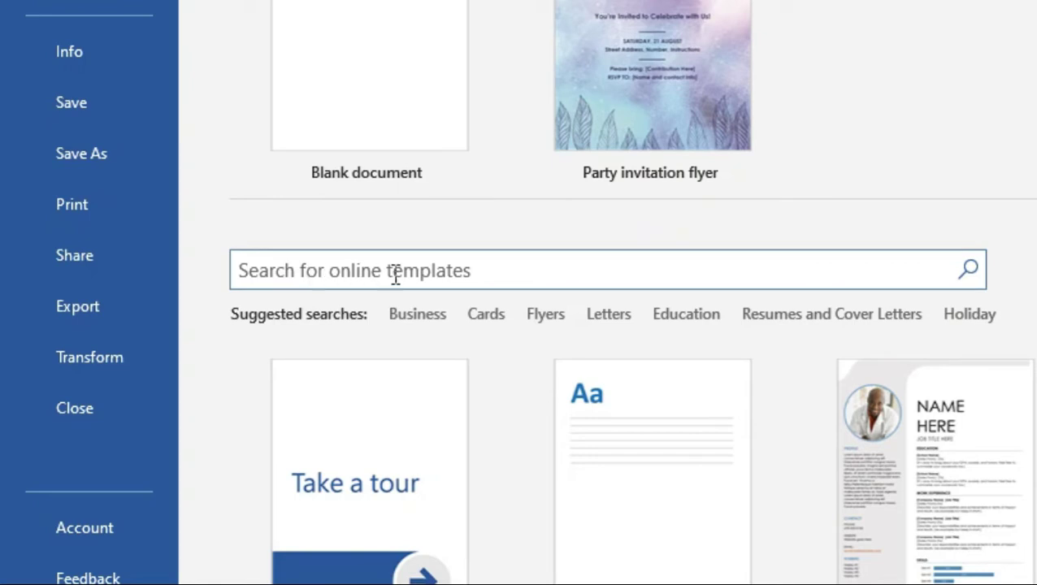
pyautogui.click(452, 273)
pyautogui.write('flyer')
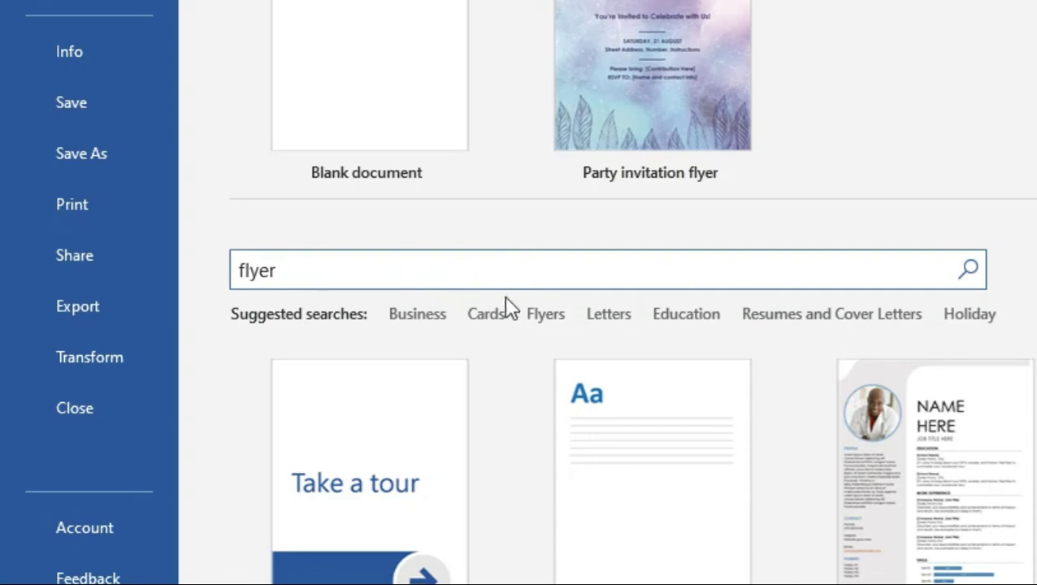
pyautogui.click(968, 270)
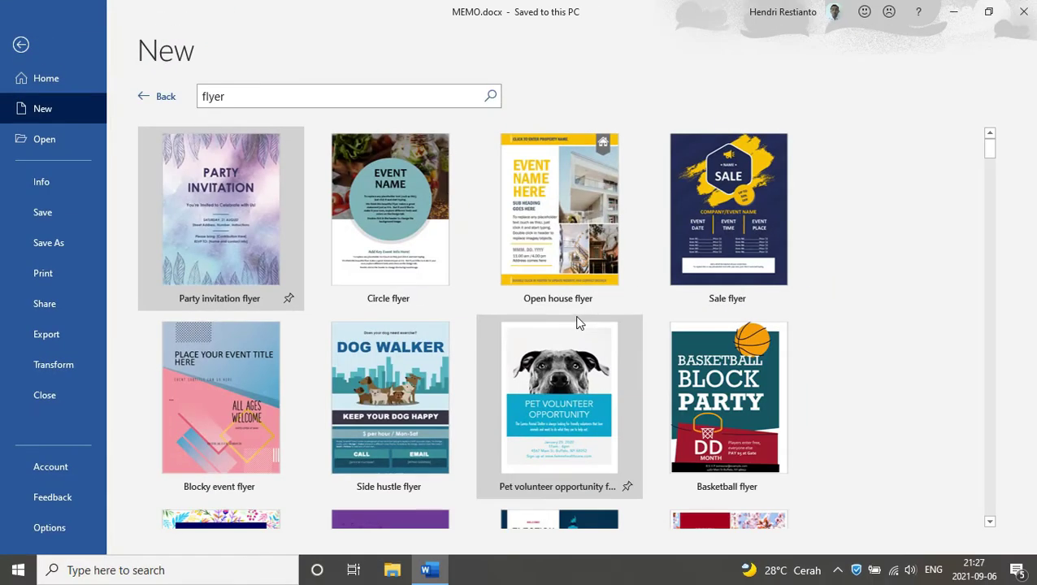
# Create a new document from the Blocky event flyer template.
pyautogui.scroll(-1, 577, 323)
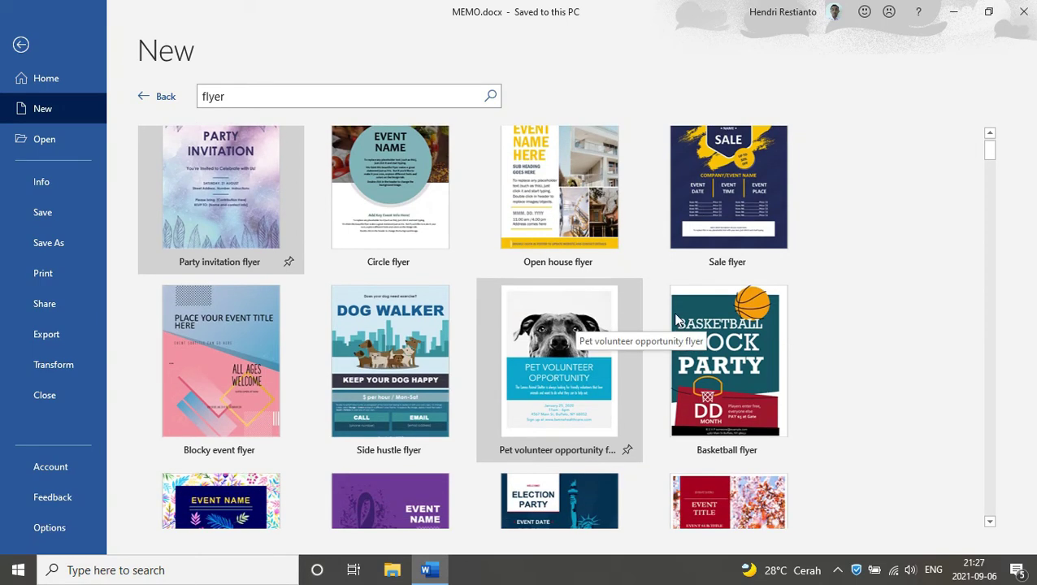
pyautogui.click(203, 362)
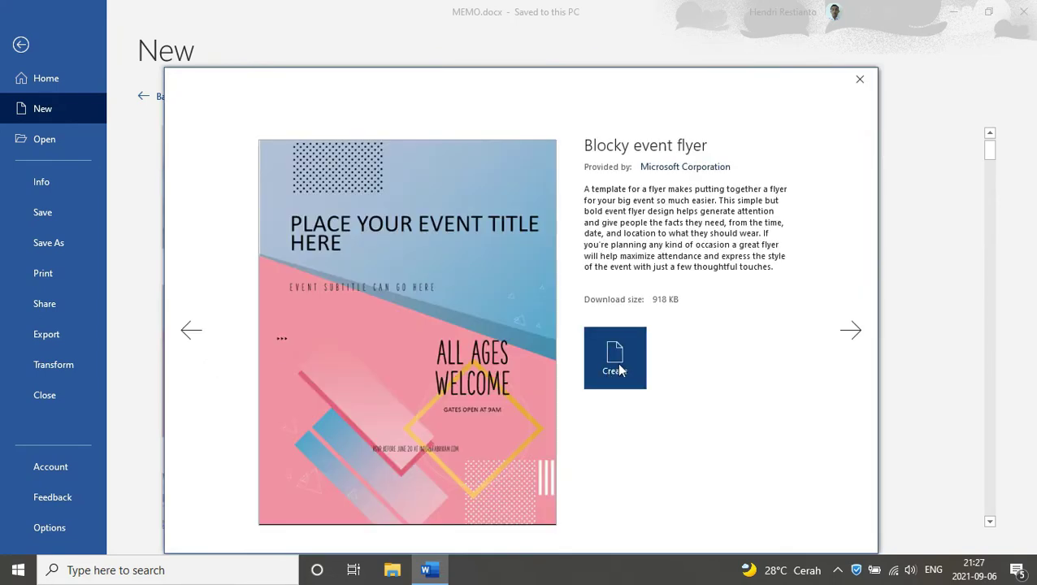
pyautogui.click(617, 369)
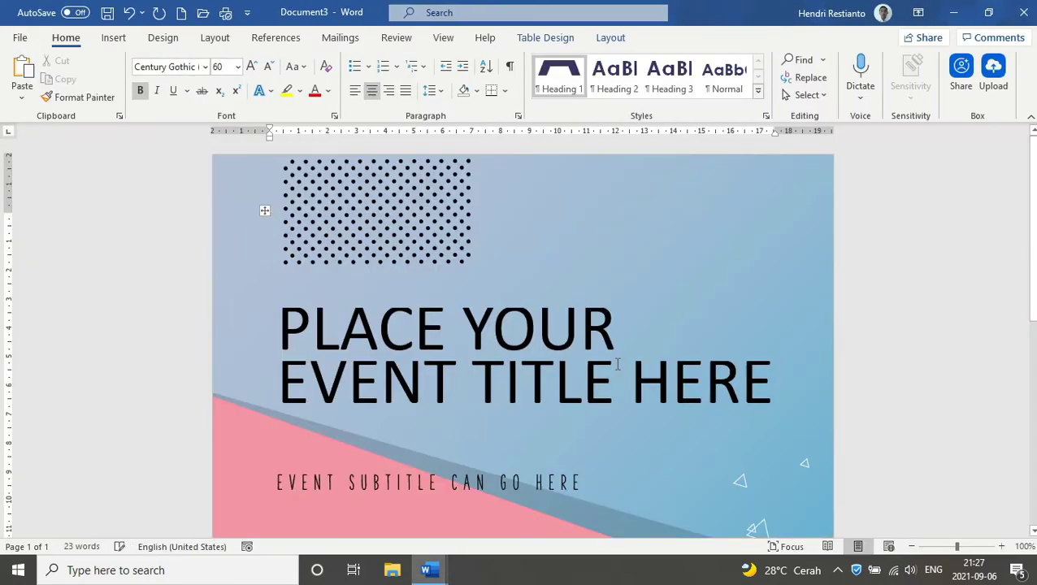
# Replace the flyer's placeholder event title with "LATIHAN MICROSOFT WORD".
pyautogui.scroll(-8, 617, 365)
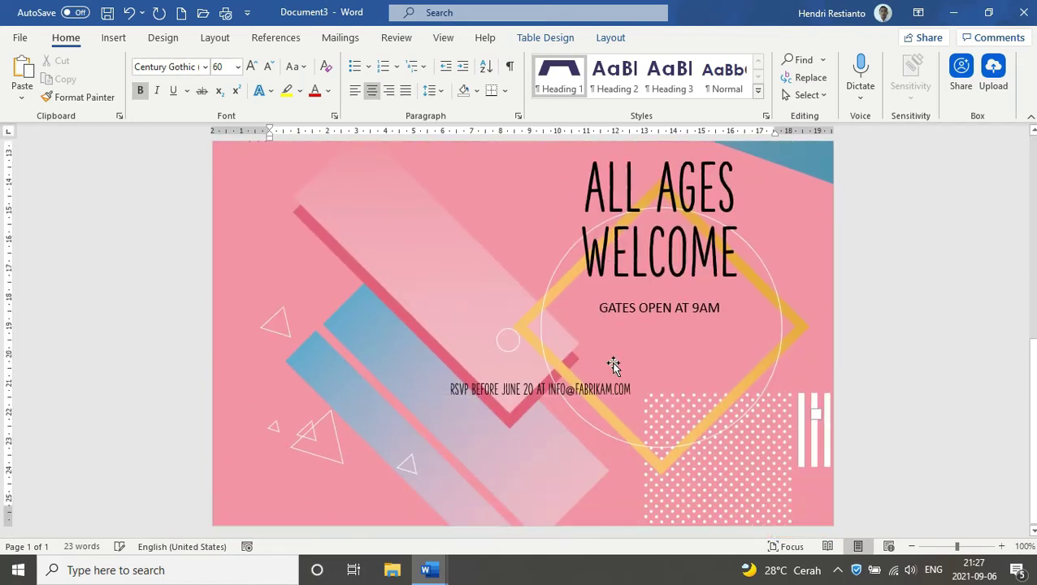
pyautogui.scroll(8, 612, 361)
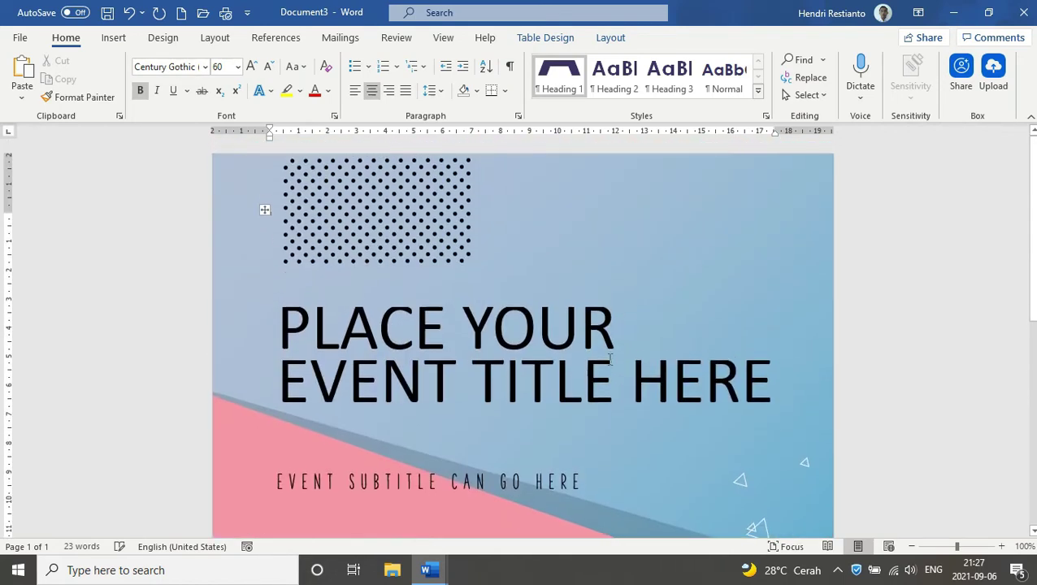
pyautogui.tripleClick(756, 380)
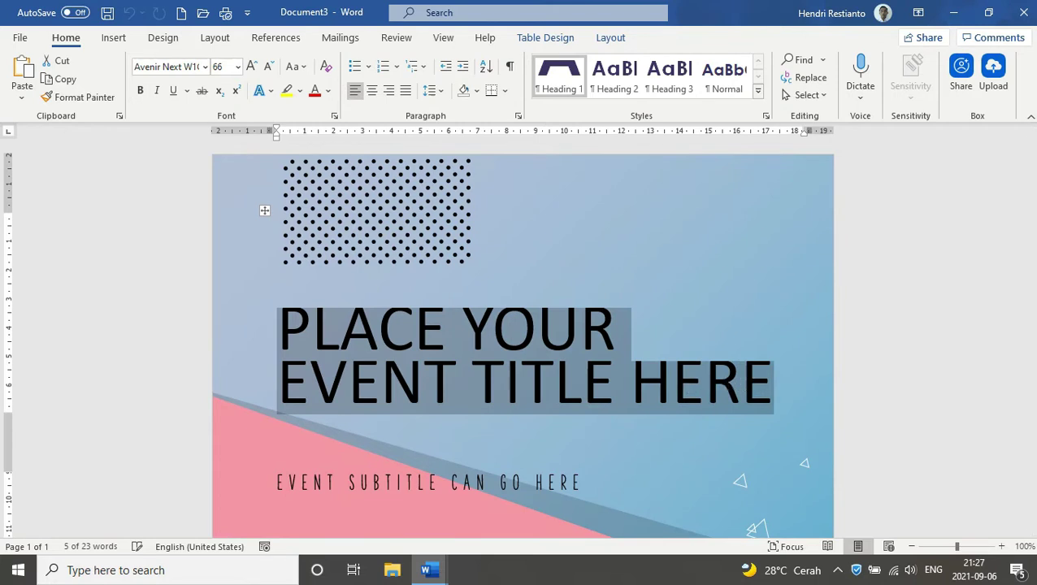
pyautogui.write('LATIHAN MICROSFT')
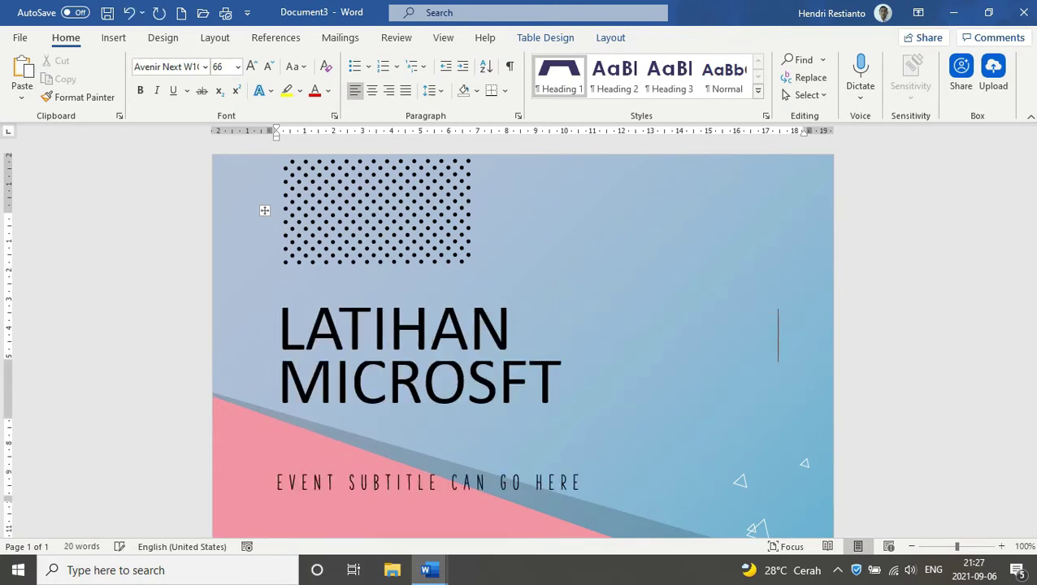
pyautogui.press('BackSpace')
pyautogui.press('BackSpace')
pyautogui.write('OFT WORD')
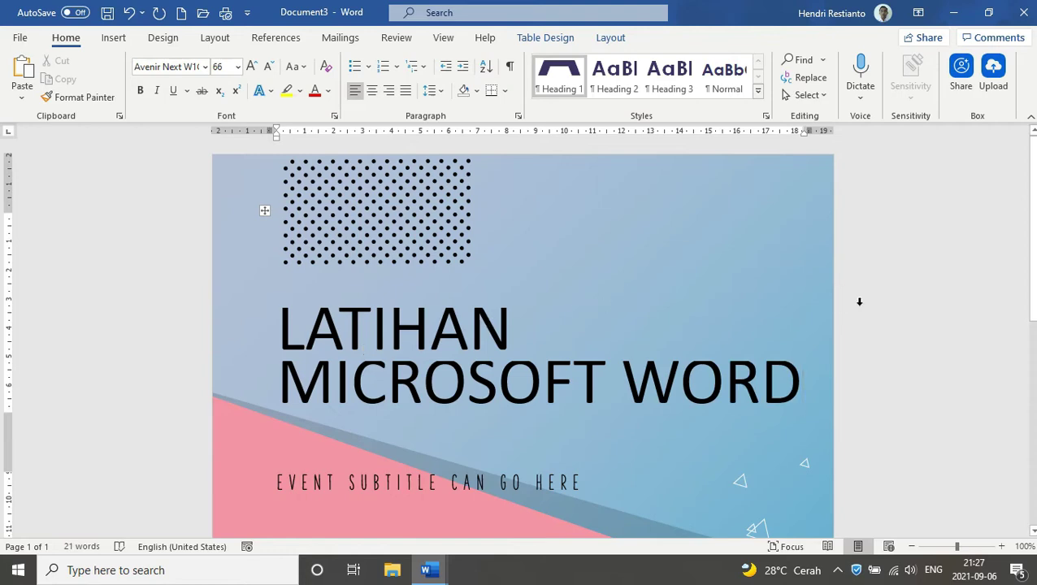
pyautogui.scroll(-10, 842, 351)
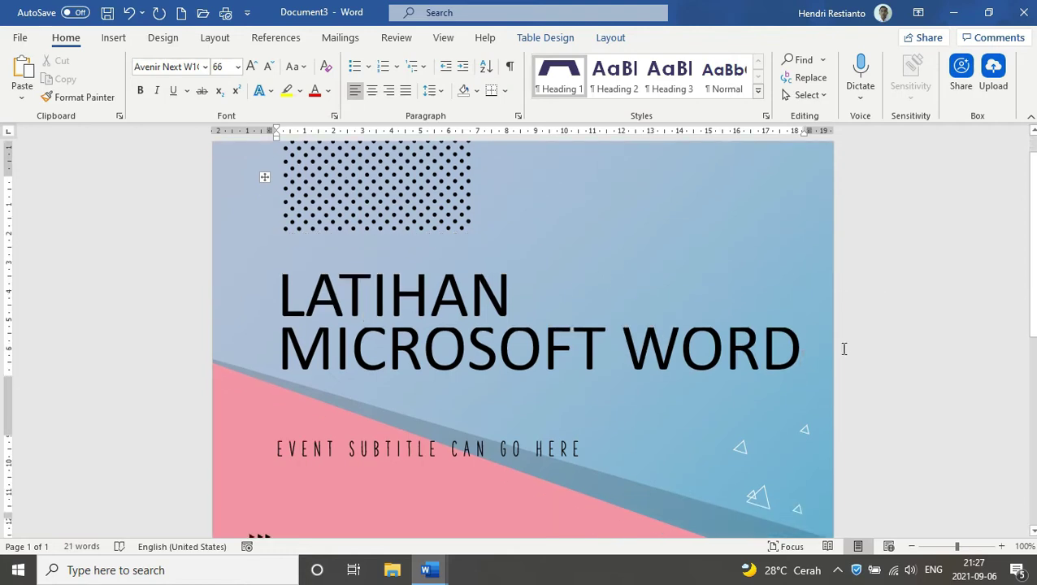
pyautogui.scroll(10, 841, 350)
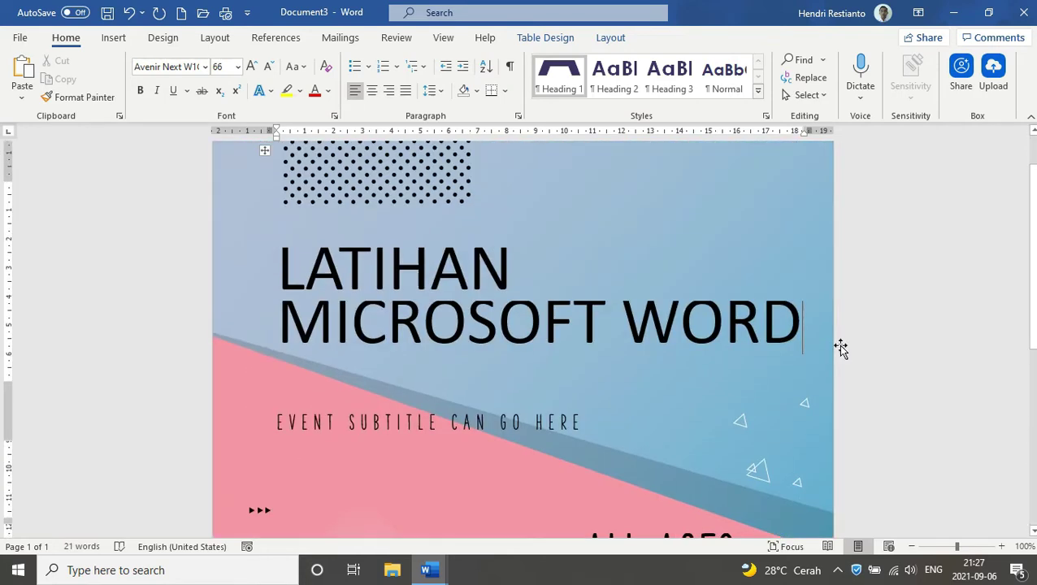
pyautogui.click(828, 249)
pyautogui.click(868, 296)
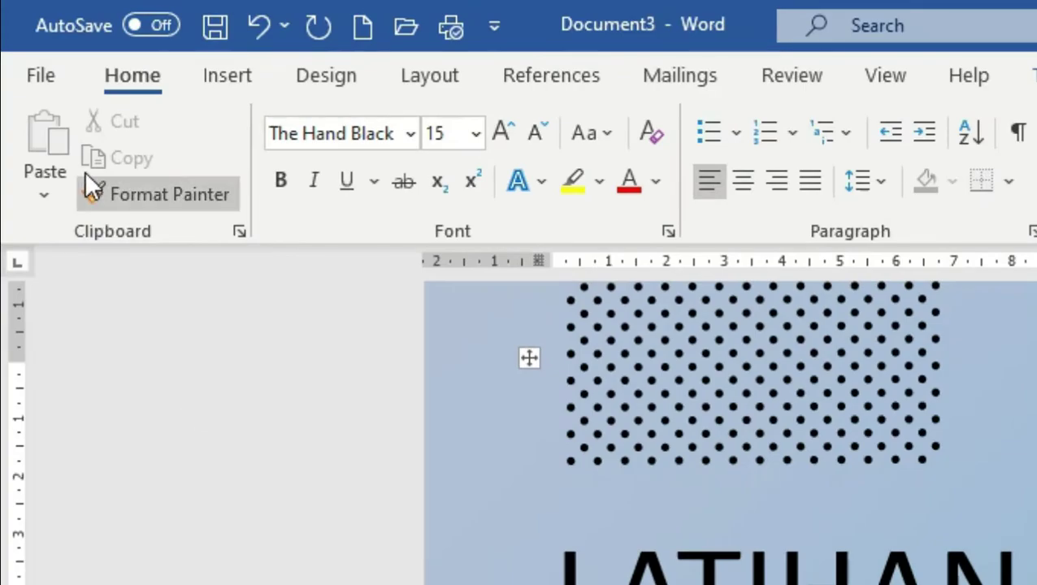
# Open the existing file MEMO.docx from the Pictures folder.
pyautogui.click(47, 84)
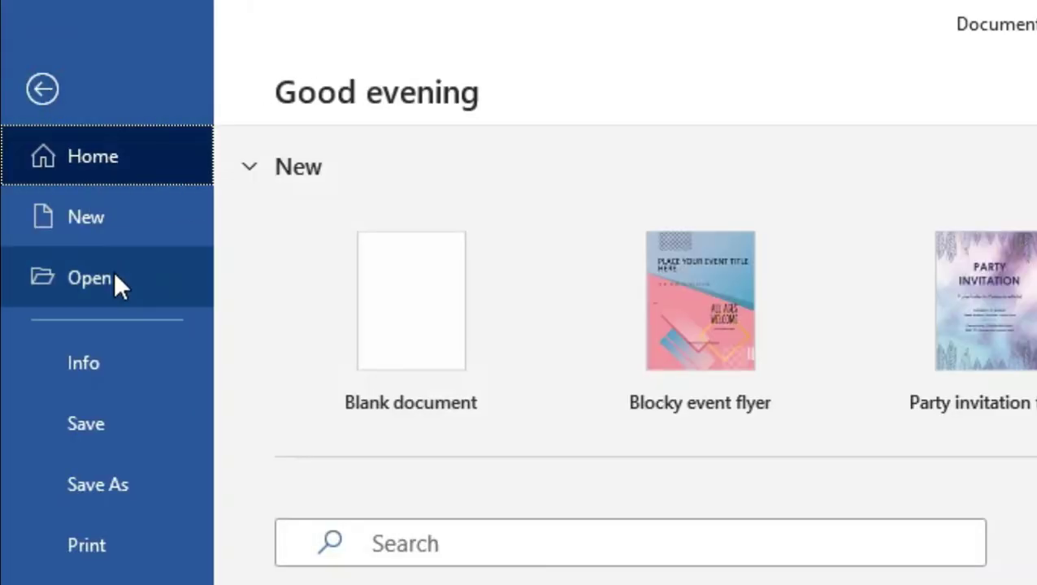
pyautogui.click(114, 276)
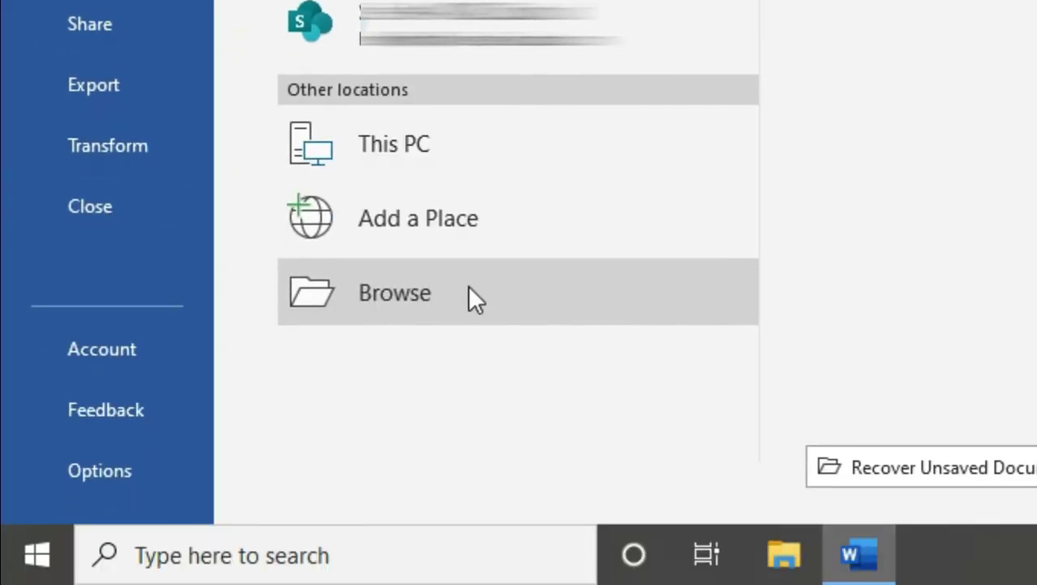
pyautogui.click(468, 286)
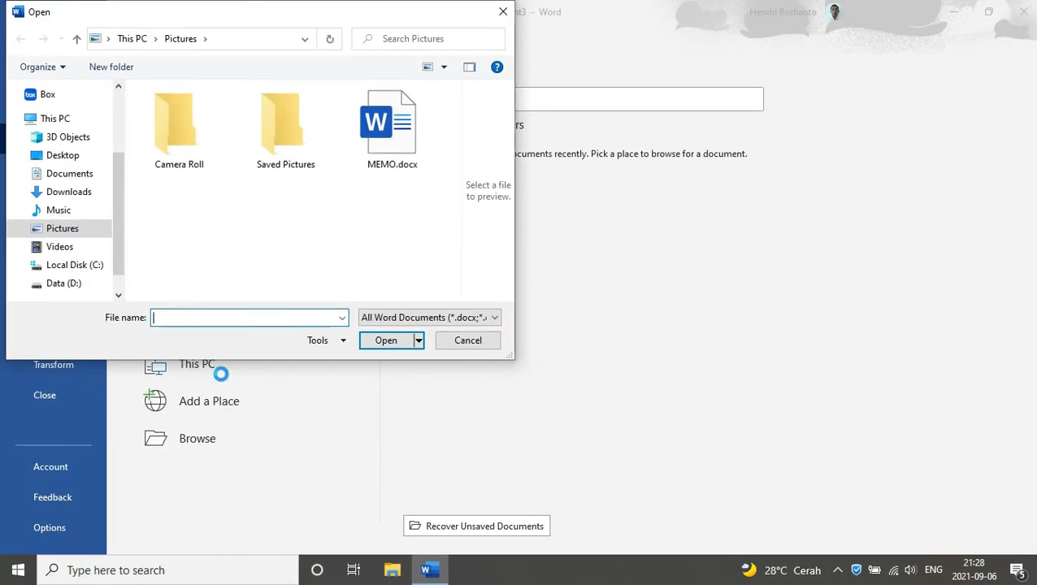
pyautogui.click(69, 231)
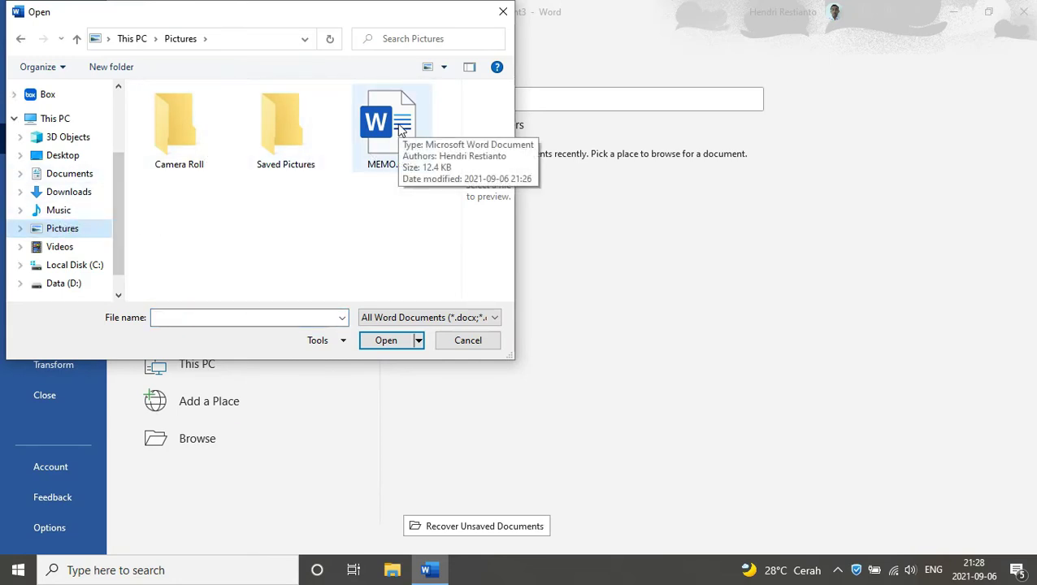
pyautogui.click(397, 124)
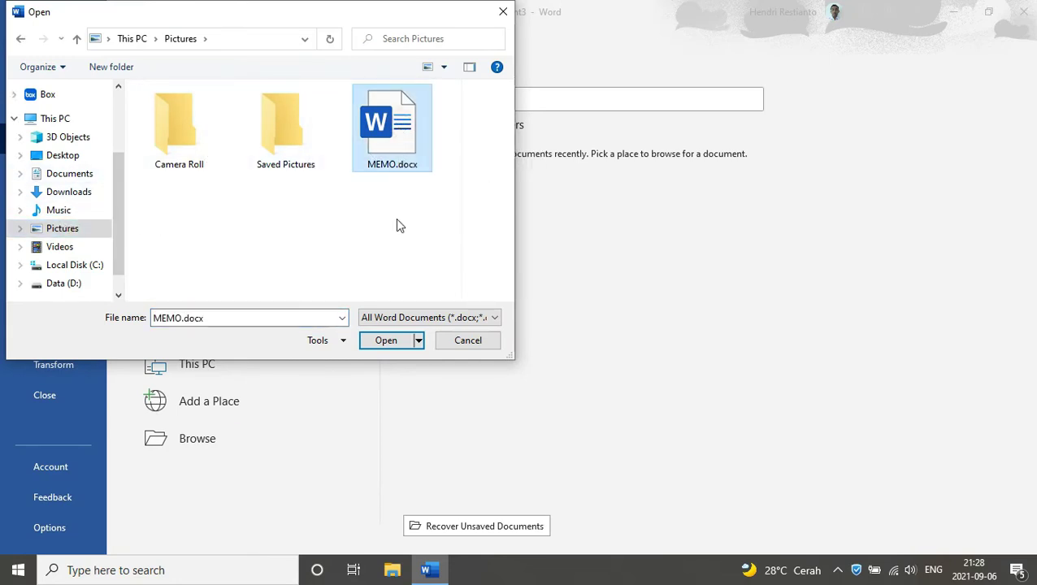
pyautogui.click(393, 341)
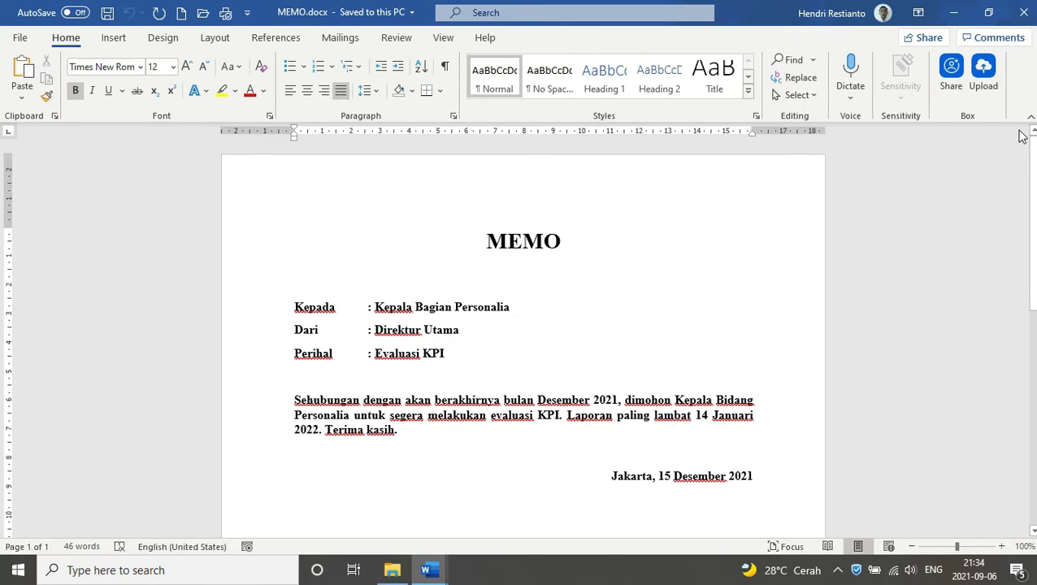
# Close MEMO.docx and the flyer document, discarding the flyer's unsaved changes.
pyautogui.click(1025, 13)
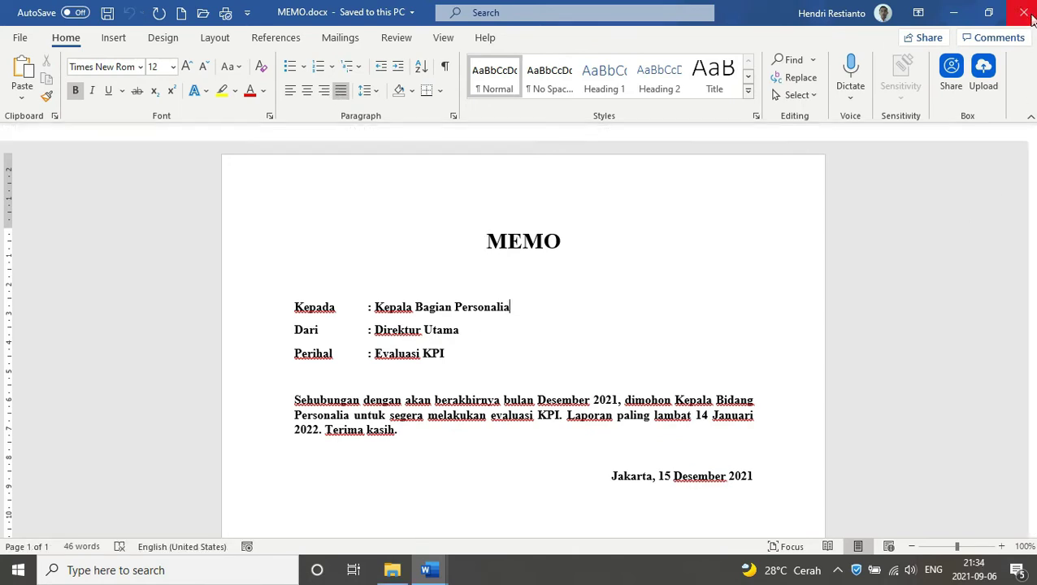
pyautogui.click(1025, 8)
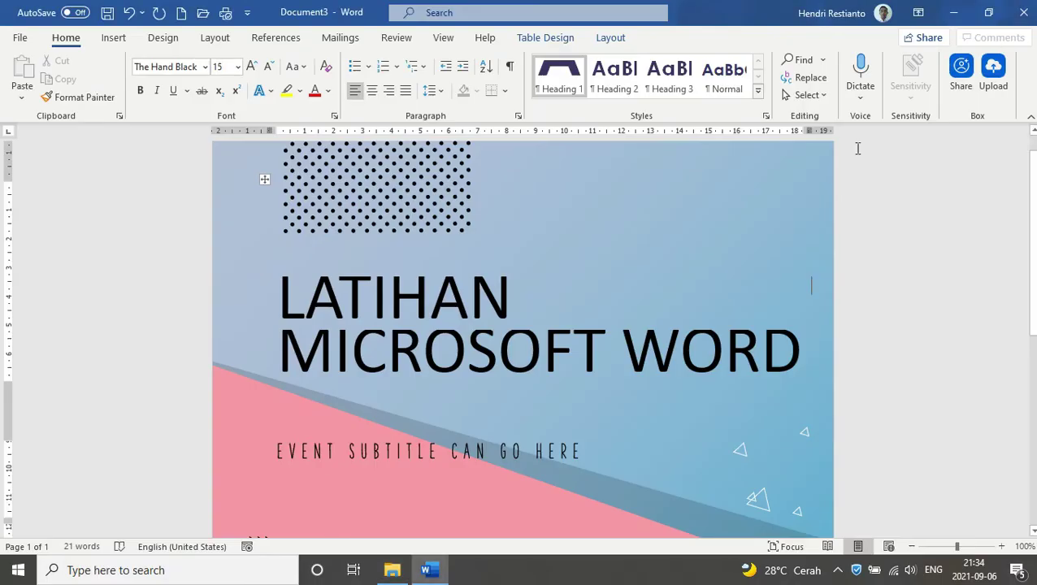
pyautogui.click(1023, 12)
pyautogui.click(582, 368)
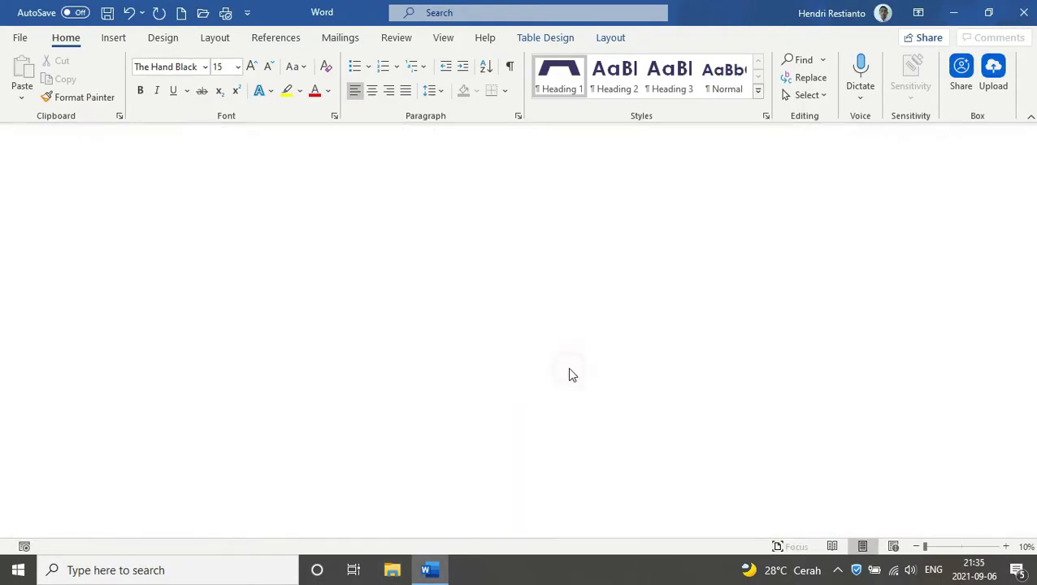
# Find Word through the Windows search with "word" and launch it.
pyautogui.press('super')
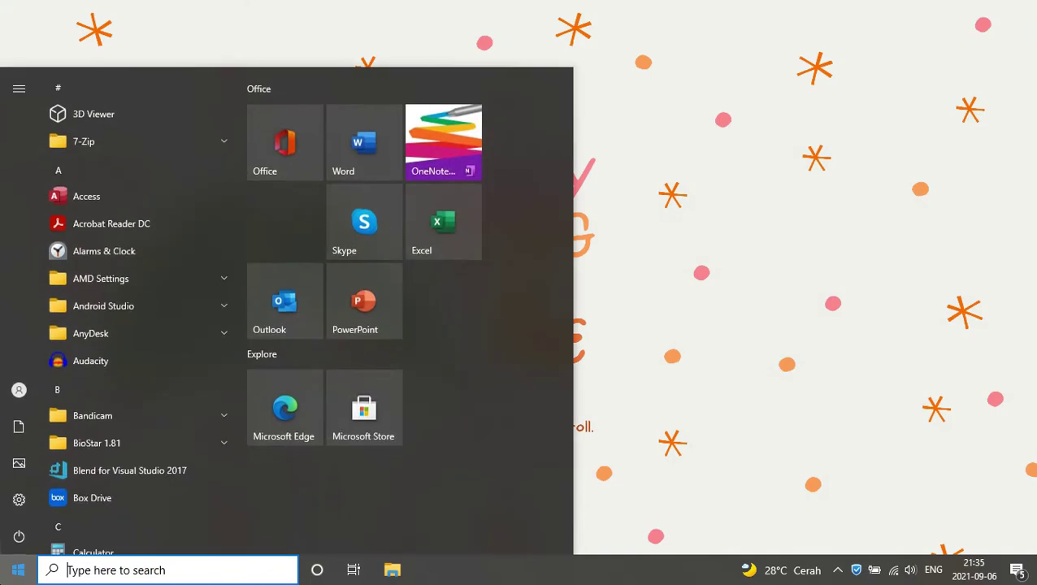
pyautogui.write('word')
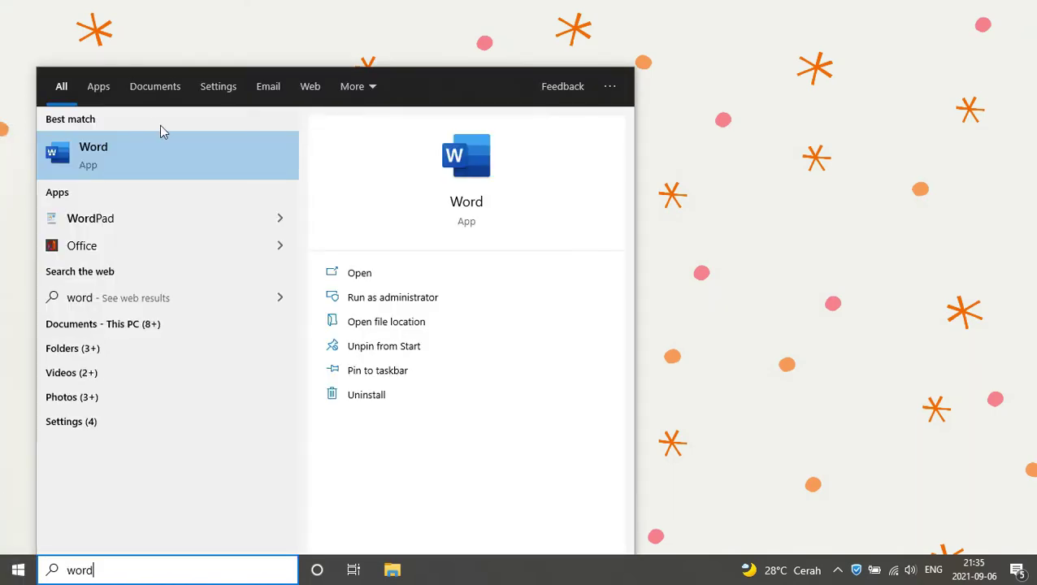
pyautogui.click(168, 155)
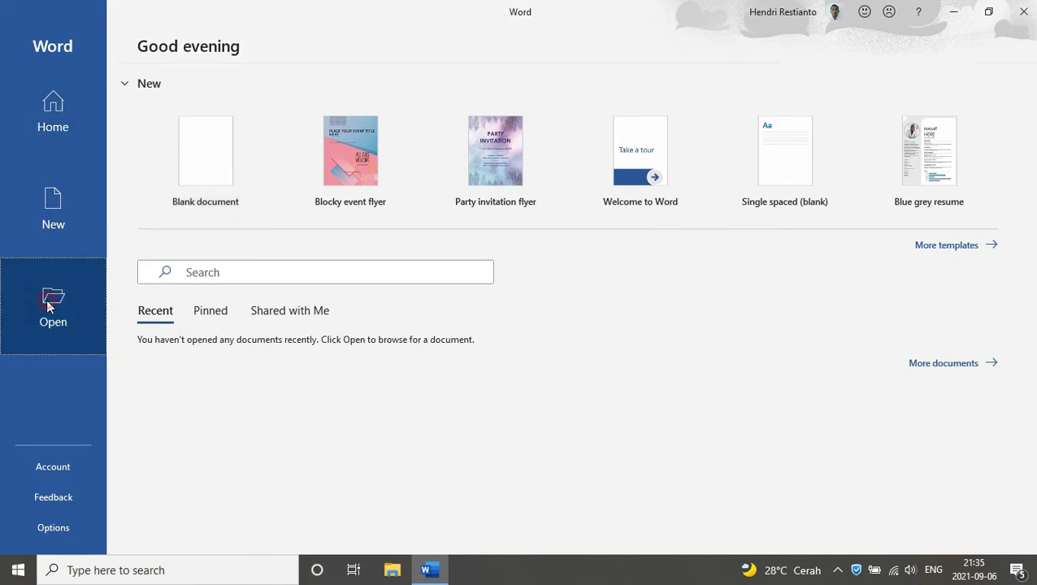
# Open MEMO FILE LAMA.doc from the Pictures folder and enable editing for it.
pyautogui.click(48, 300)
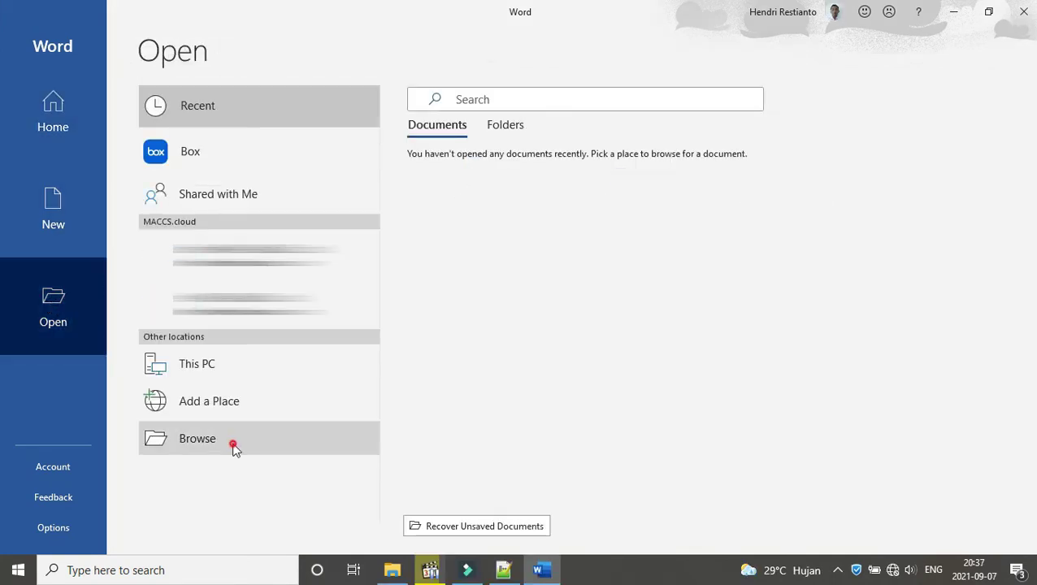
pyautogui.click(234, 447)
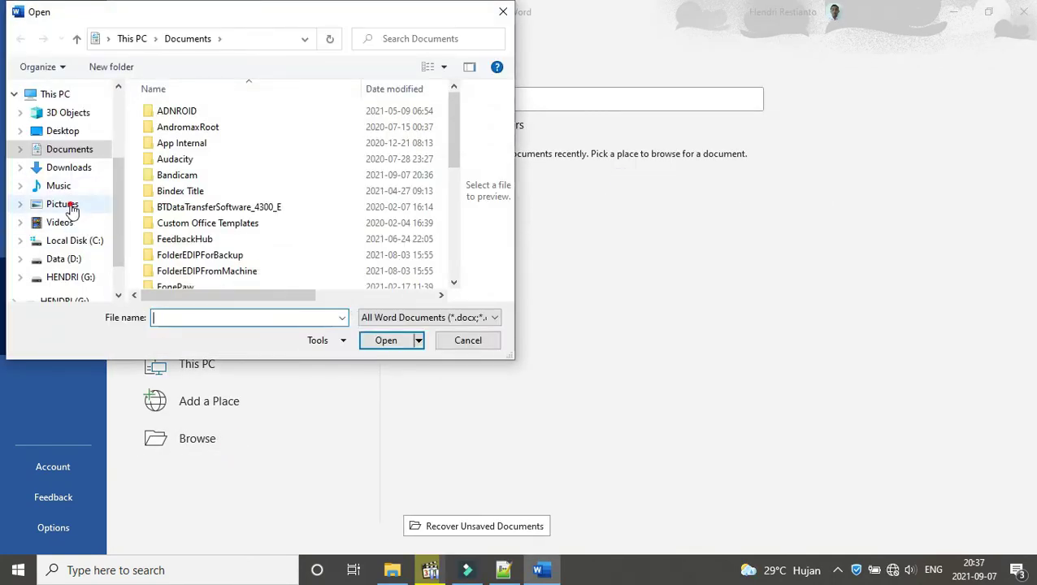
pyautogui.click(70, 203)
pyautogui.click(255, 143)
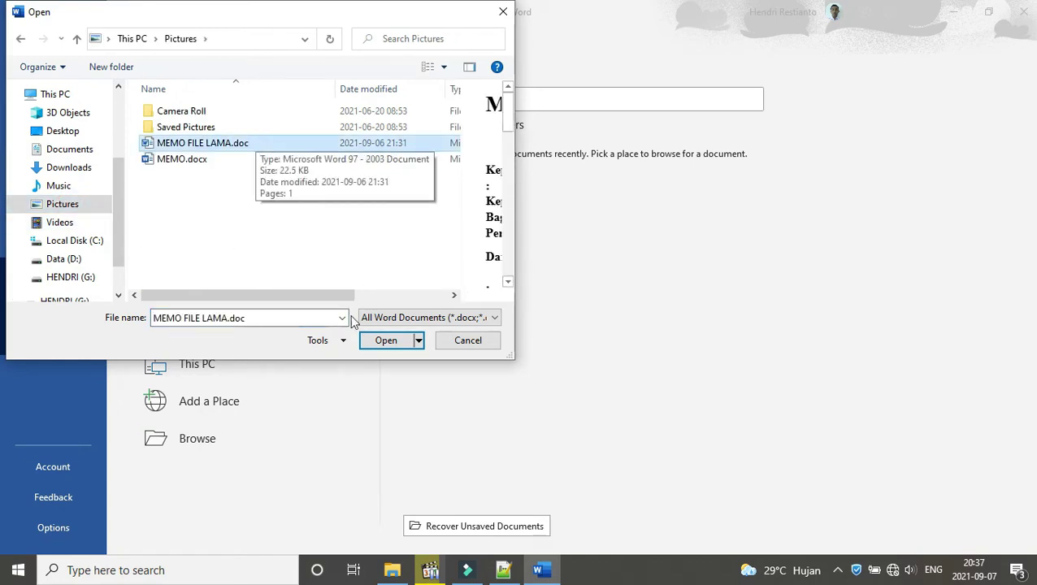
pyautogui.click(380, 341)
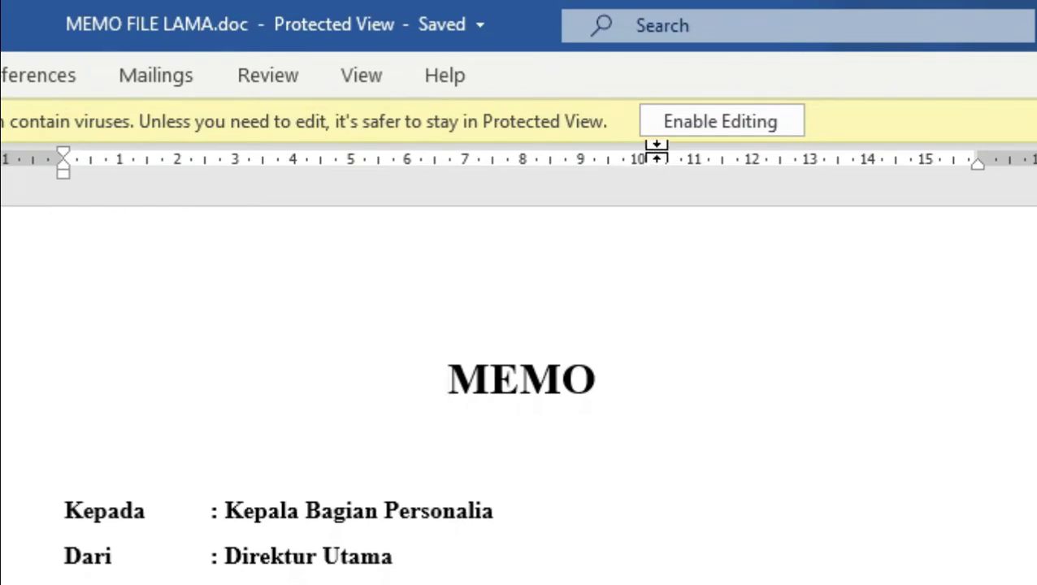
pyautogui.click(712, 129)
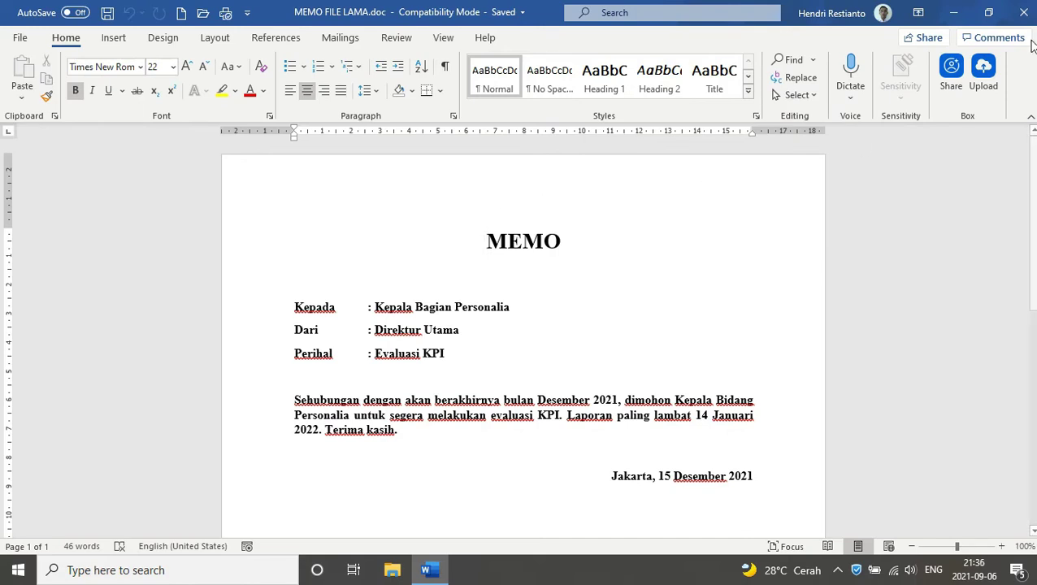
# Close the memo and copy MEMO FILE LAMA.doc from the G: drive into the Pictures folder with File Explorer.
pyautogui.click(429, 569)
pyautogui.click(393, 573)
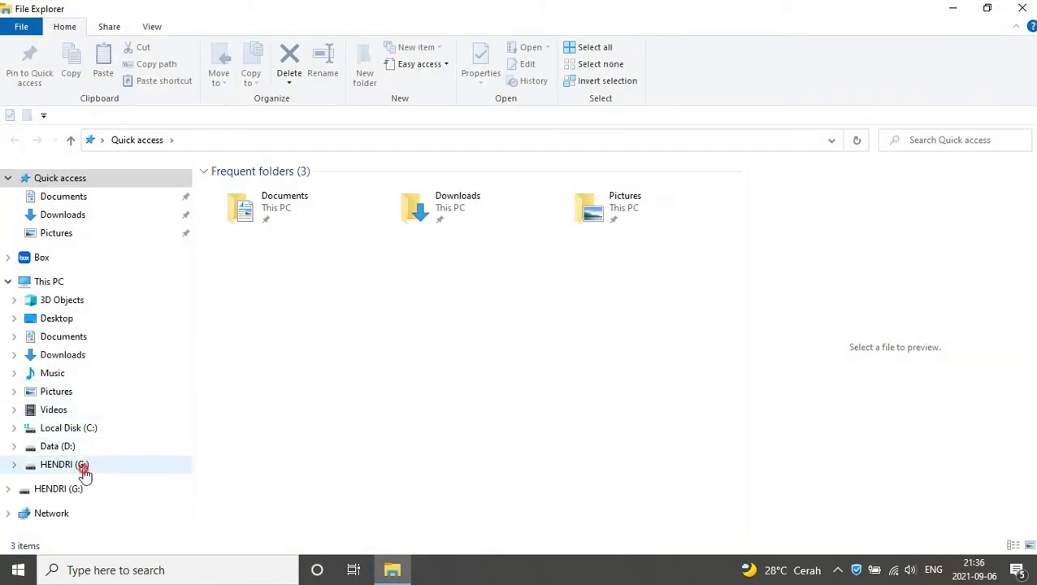
pyautogui.click(84, 469)
pyautogui.click(276, 448)
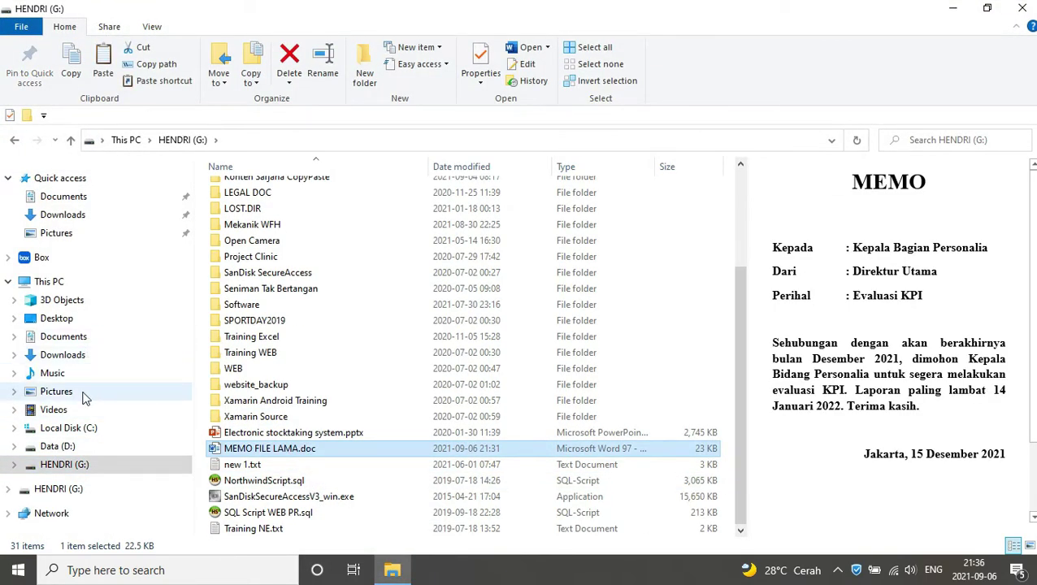
pyautogui.click(85, 396)
pyautogui.hotkey('ctrl', 'v')
pyautogui.click(393, 570)
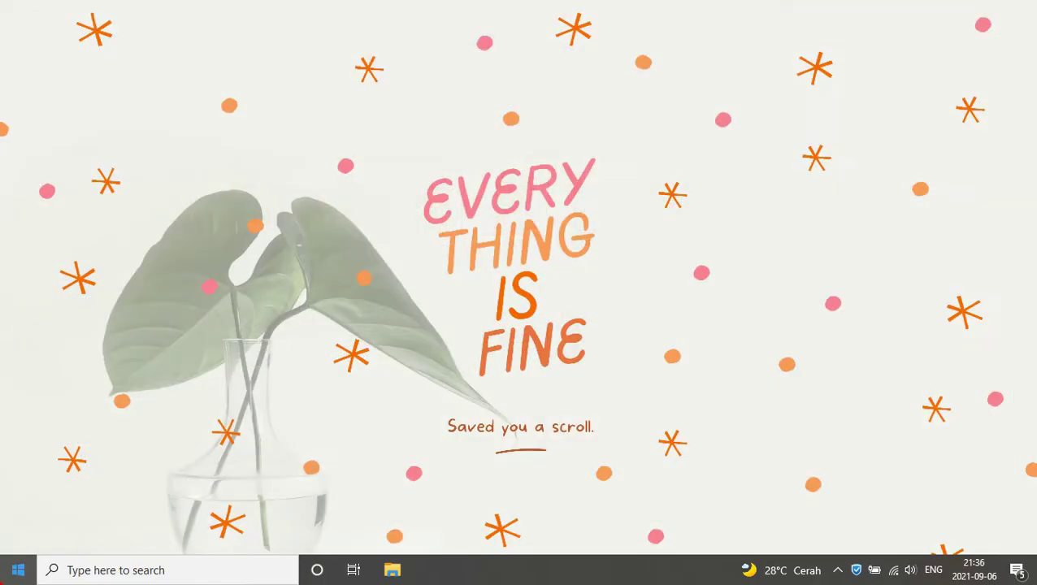
# Start Word again from the desktop by searching for "word".
pyautogui.press('super')
pyautogui.write('word')
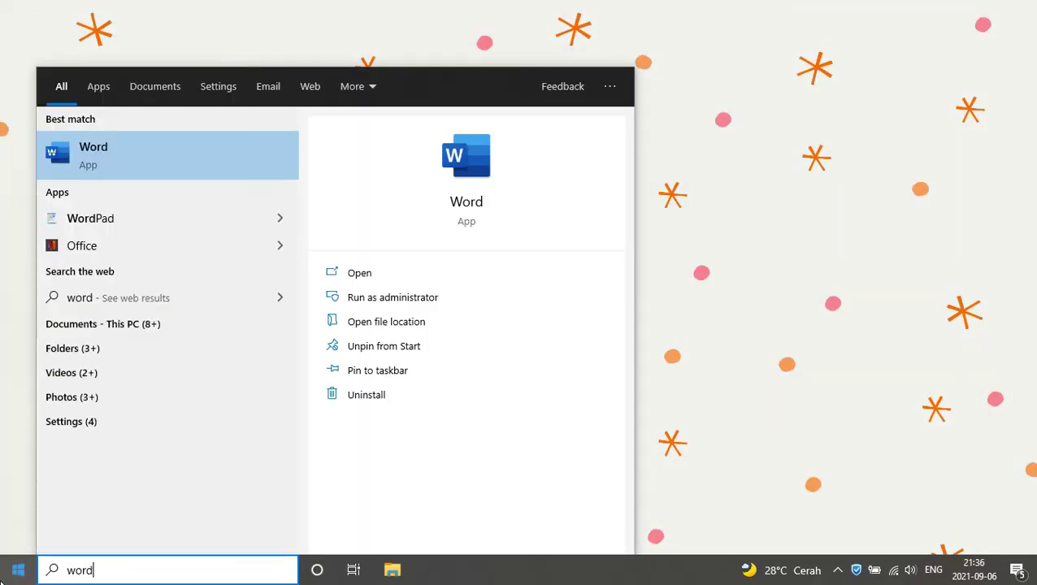
pyautogui.click(182, 170)
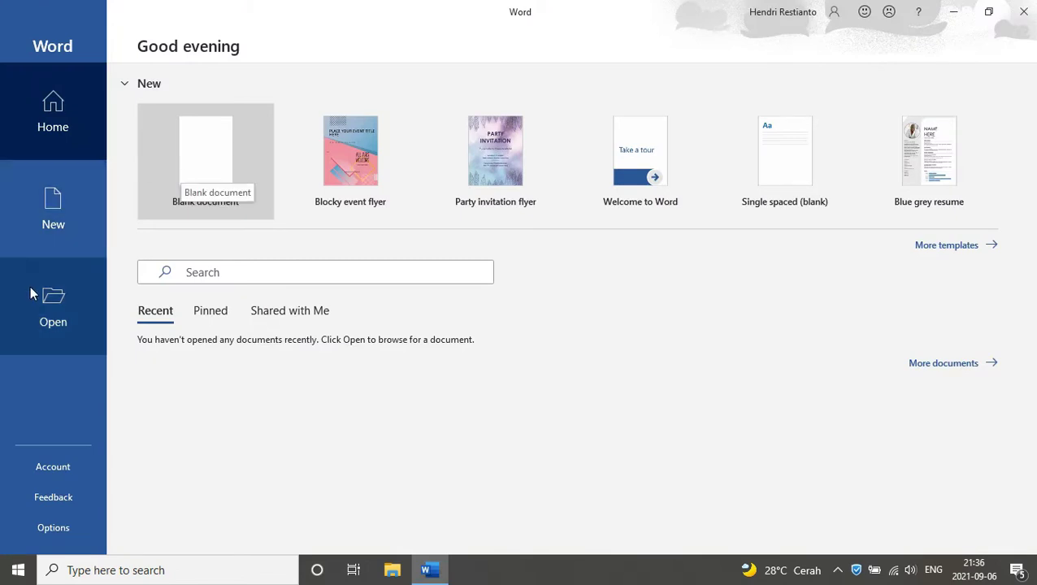
# Open MEMO FILE LAMA.doc from the G: drive.
pyautogui.click(30, 291)
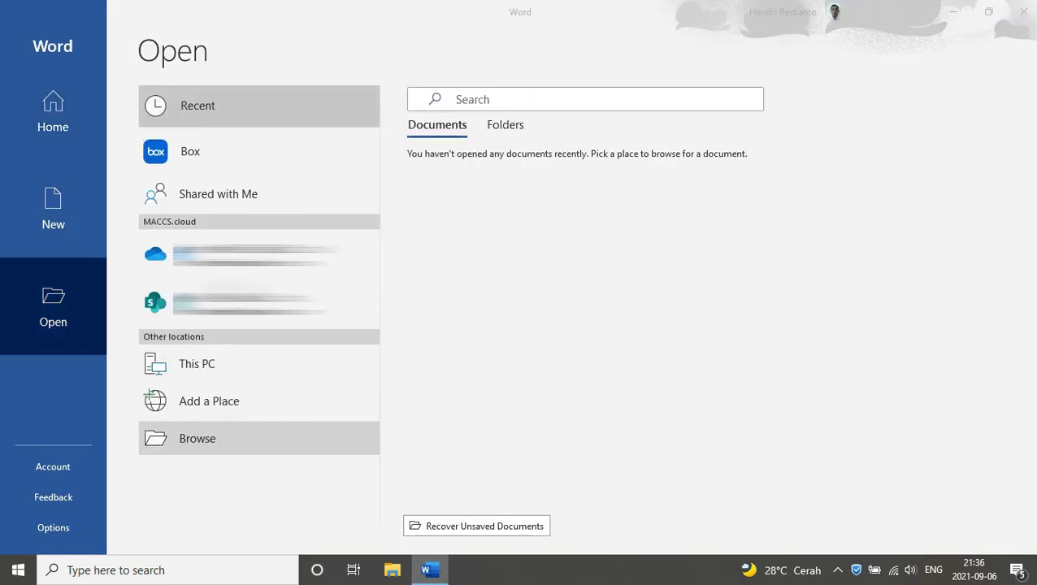
pyautogui.click(197, 438)
pyautogui.scroll(-3, 73, 203)
pyautogui.click(88, 236)
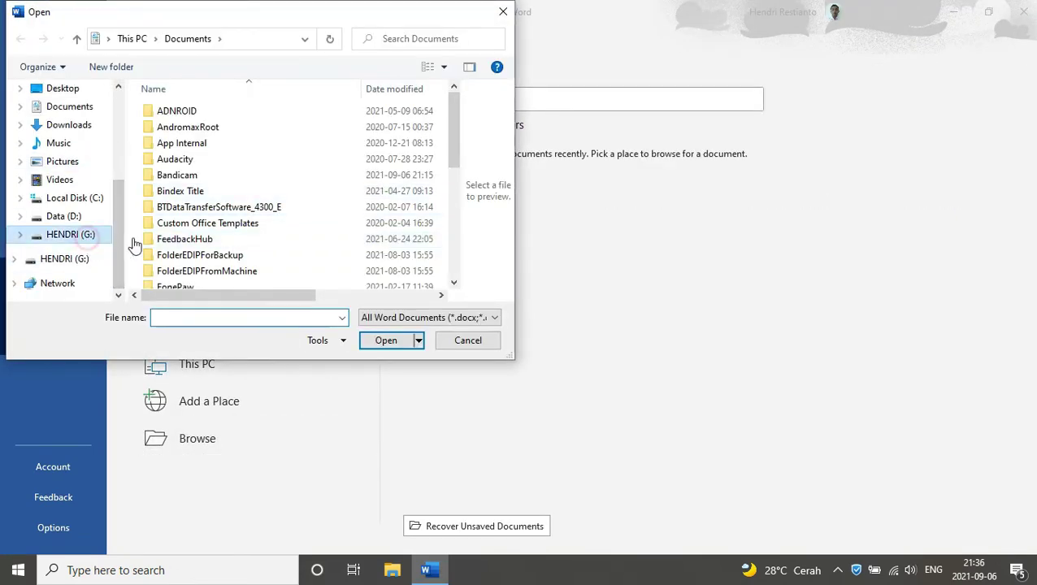
pyautogui.moveTo(456, 131); pyautogui.dragTo(409, 255)
pyautogui.click(262, 280)
pyautogui.click(386, 340)
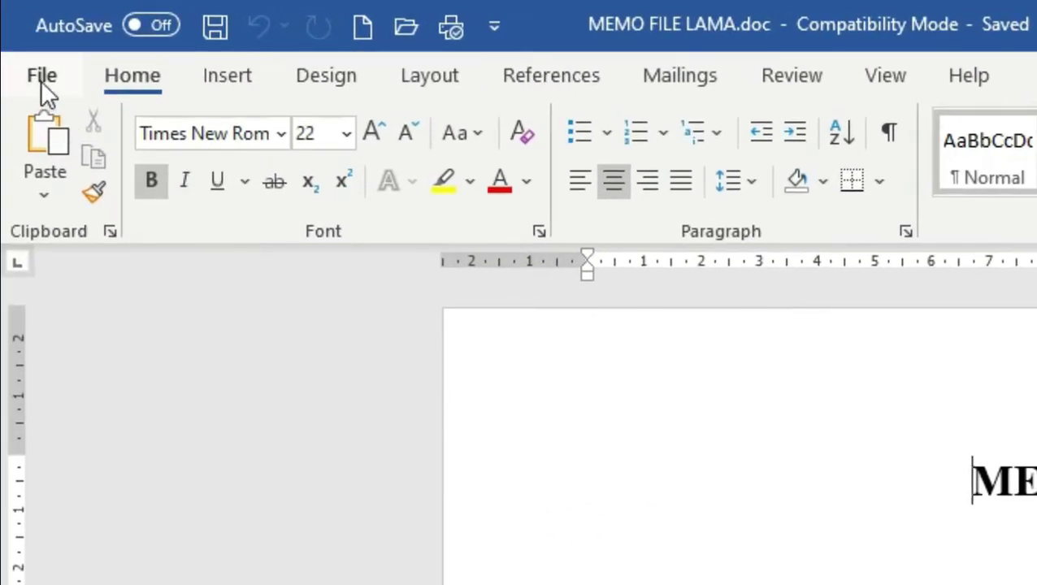
# Convert the memo from Compatibility Mode to the newest Word file format.
pyautogui.click(41, 78)
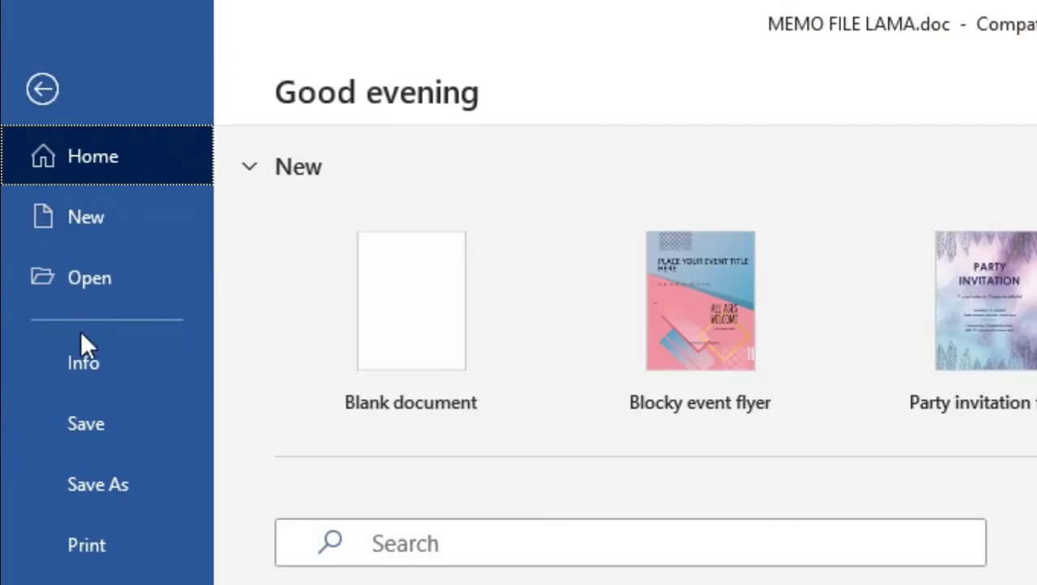
pyautogui.click(135, 374)
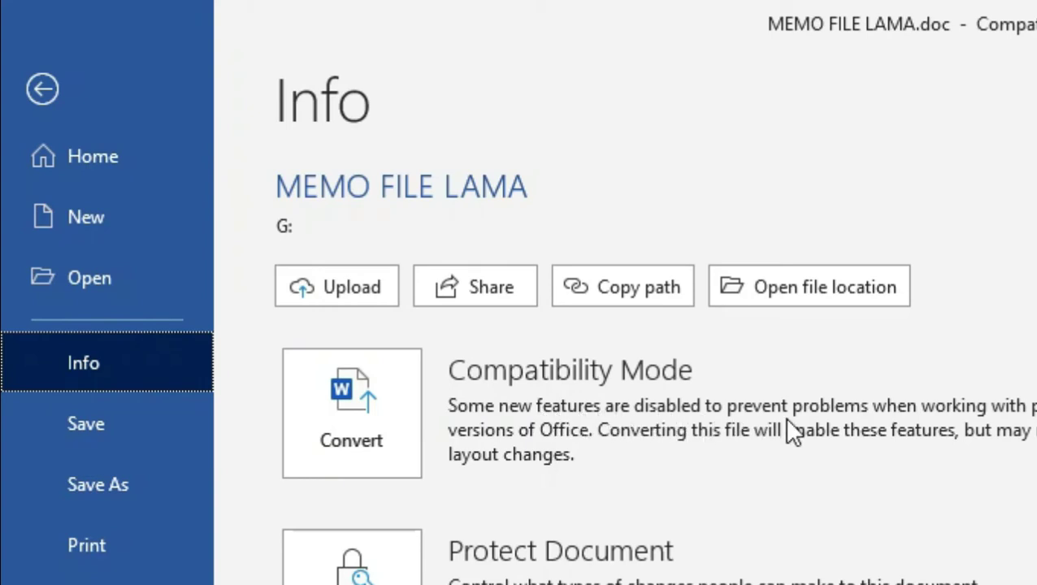
pyautogui.click(366, 416)
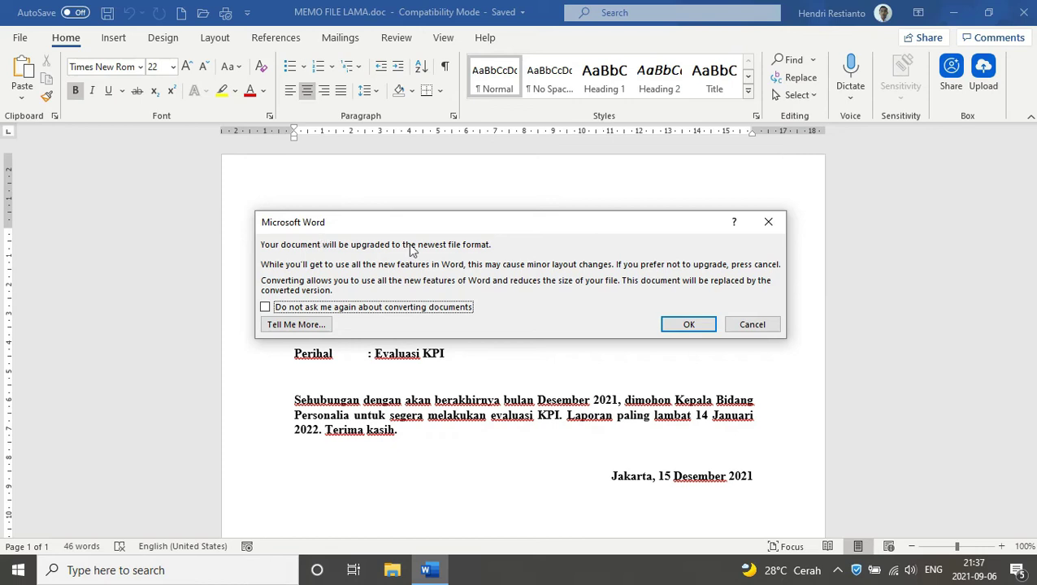
pyautogui.click(688, 325)
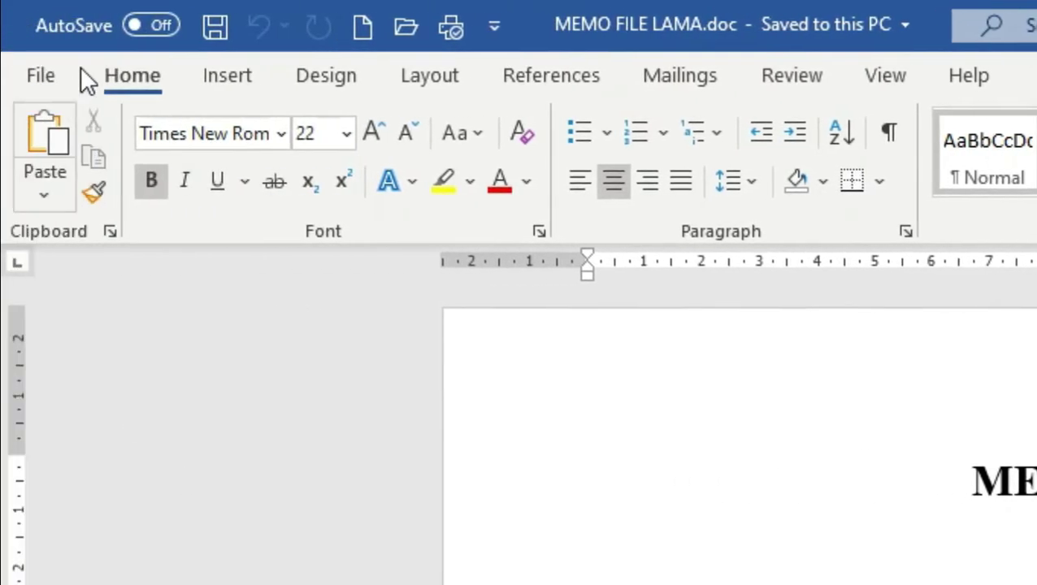
# Save the converted memo as MEMO FILE LAMA.docx and close it.
pyautogui.click(216, 30)
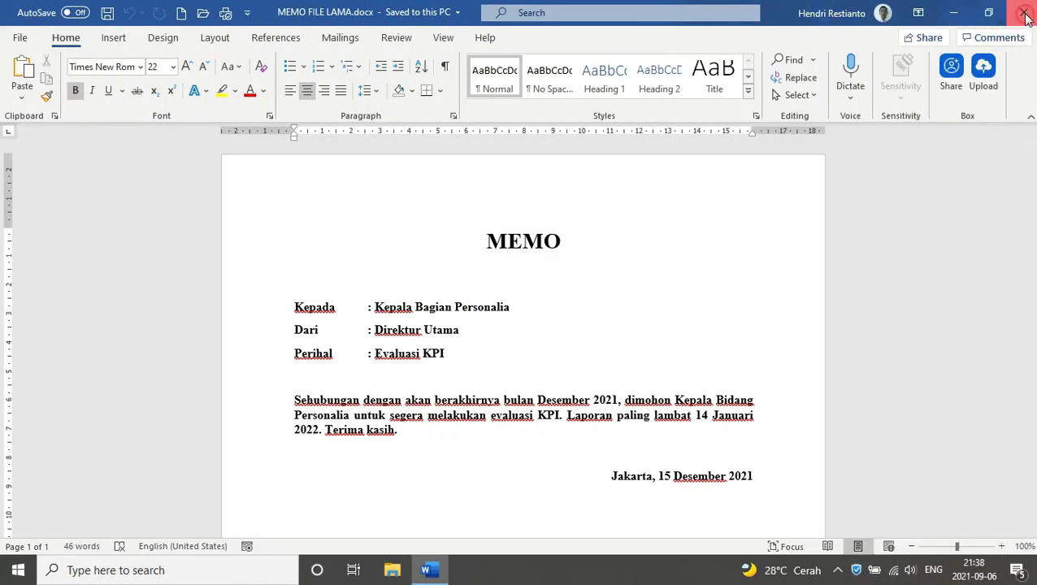
pyautogui.click(1023, 12)
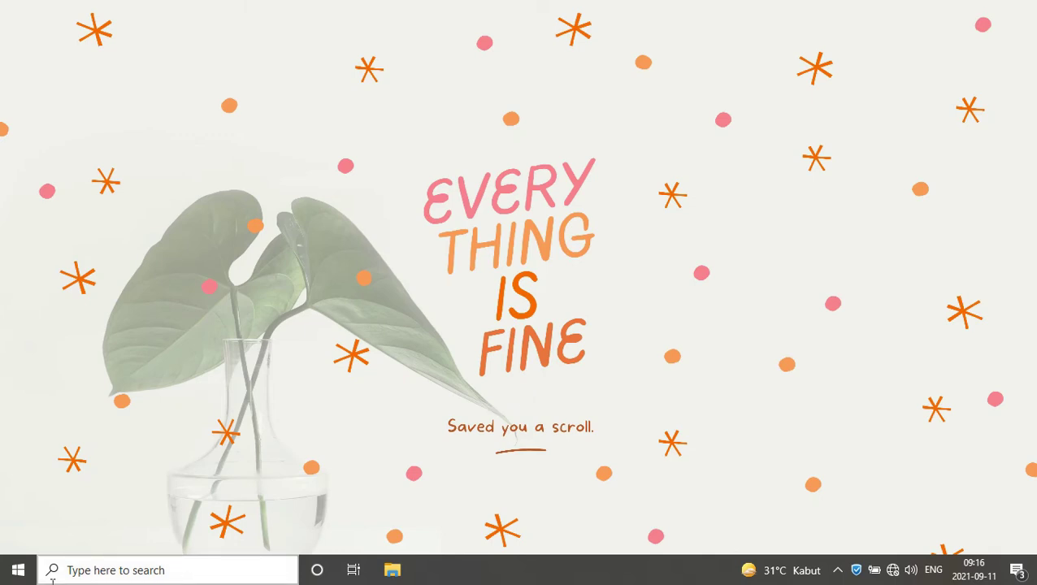
# Launch Word from the Windows search and create a blank document.
pyautogui.click(18, 570)
pyautogui.write('word')
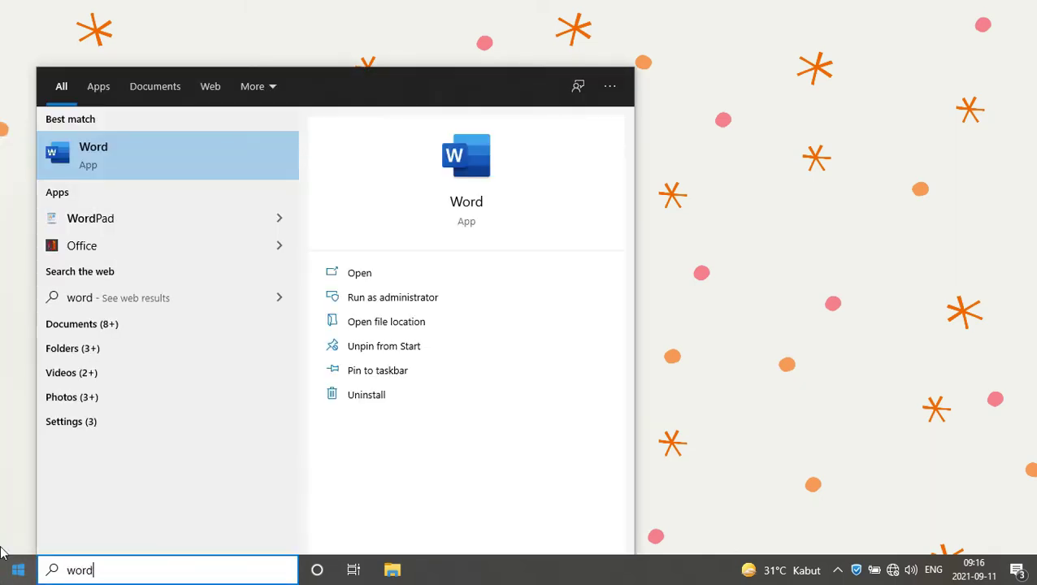
pyautogui.click(193, 165)
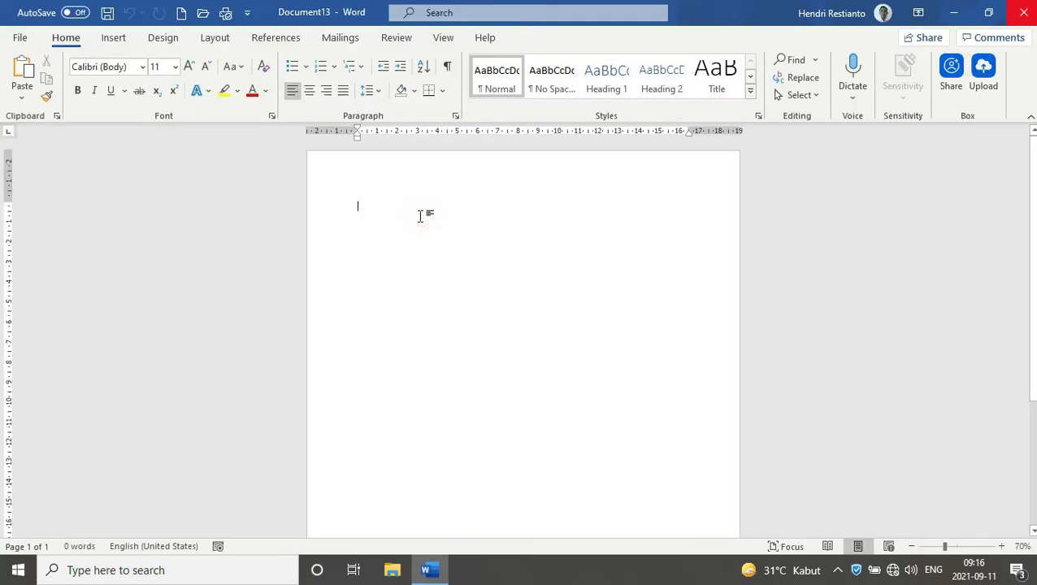
# Fill the blank document with the MEMO addressed to Kepala Bagian Personalia from Direktur Utama about Evaluasi KPI, including body text, date and signature block.
pyautogui.write('MEMO  Kepada\t: Kepala Bagian Personalia Dari\t: Direktur Utama Perihal\t: Evaluasi KPI  Sehubungan dengan akan berakhirnya bulan Desember 2021, dimohon Kepala Bidang Personalia untuk segera melakukan evaluasi KPI. Laporan paling lambat 14 Januari 2022. Terima kasih.  Jakarta, 15 Desember 2021   Dodi Subagio Direktur Utama')
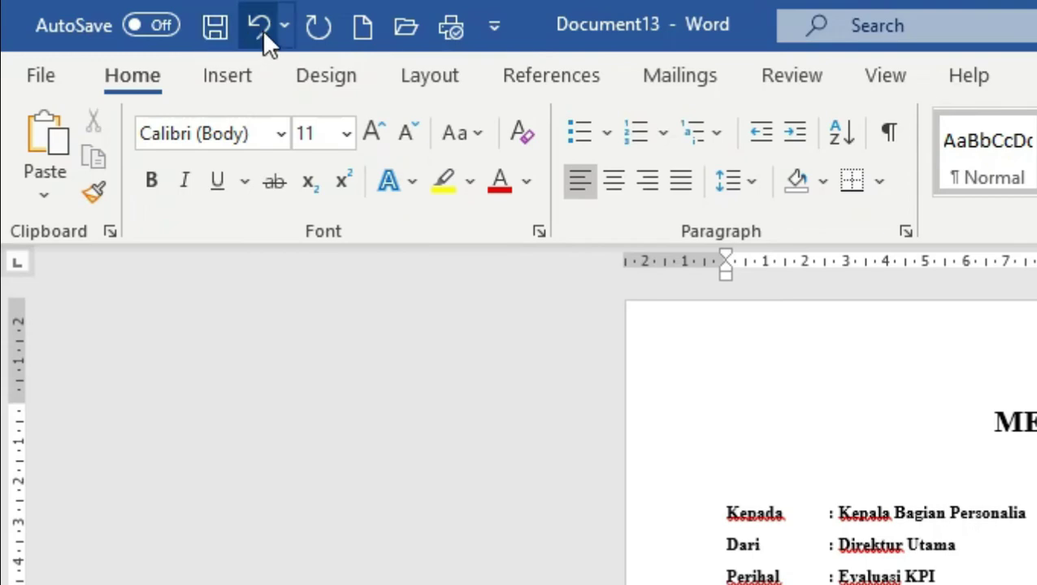
pyautogui.click(215, 24)
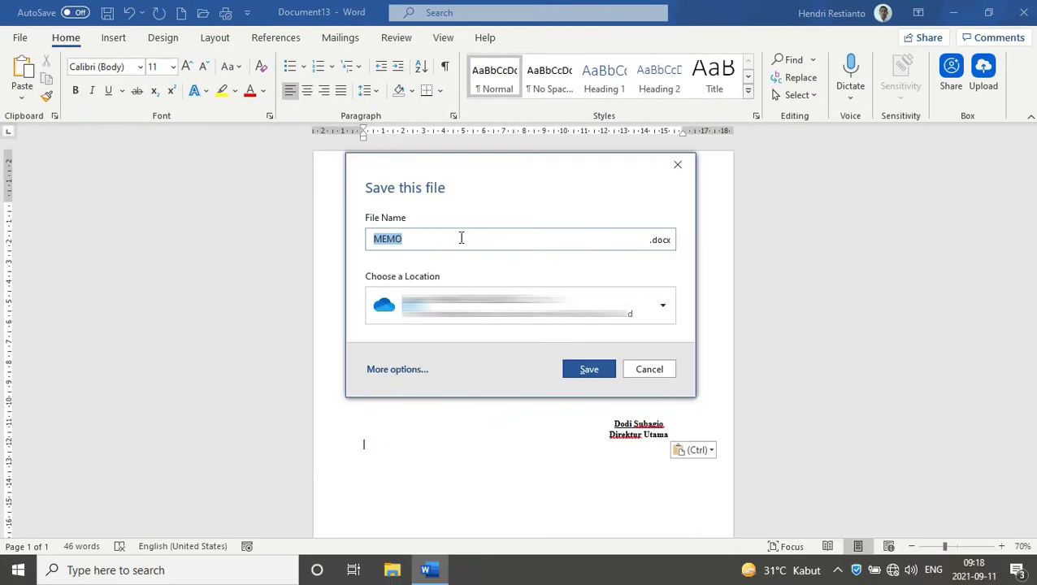
pyautogui.write('Memo Baru')
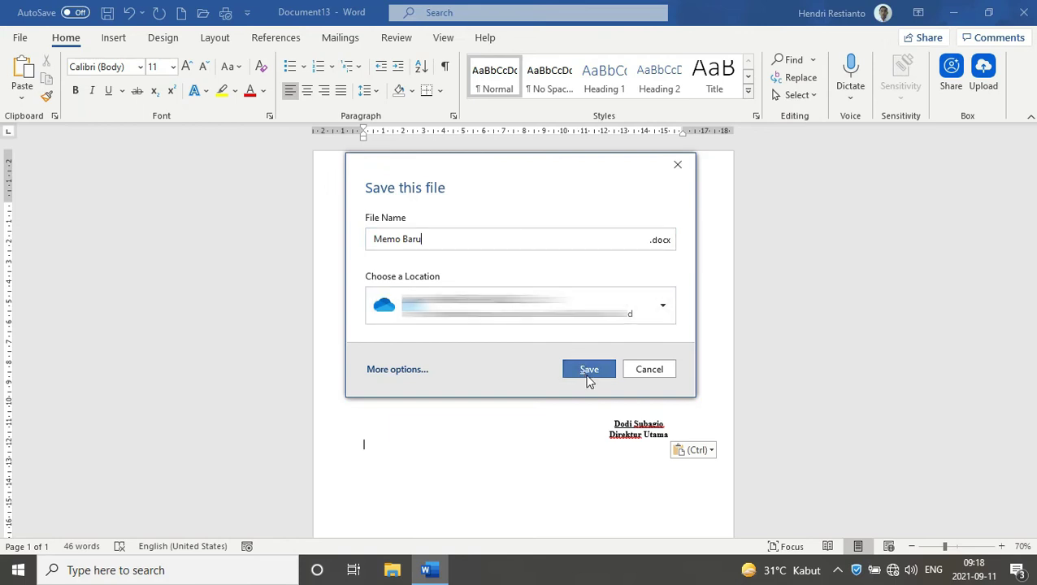
pyautogui.click(650, 372)
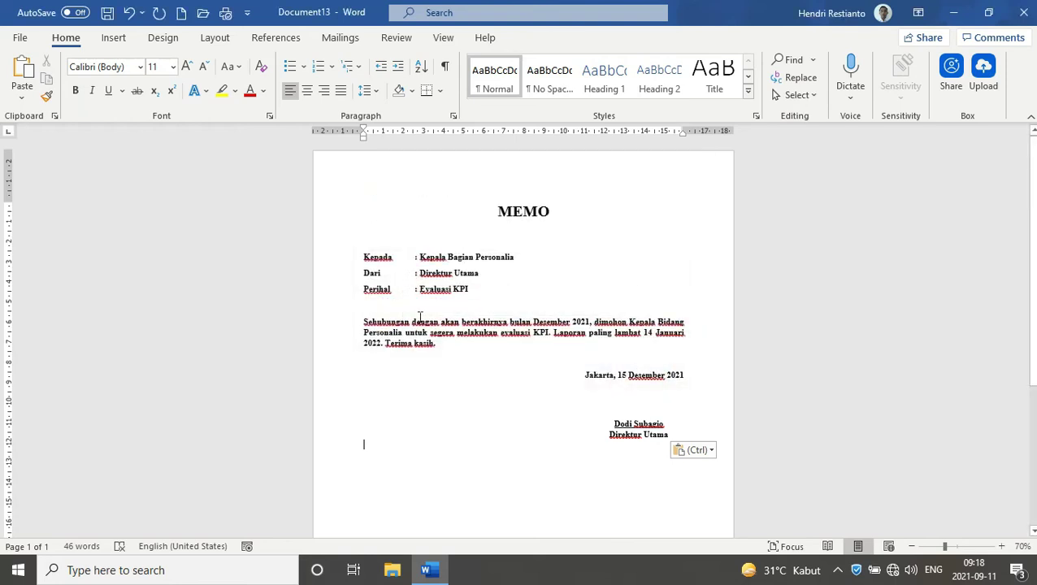
pyautogui.click(20, 40)
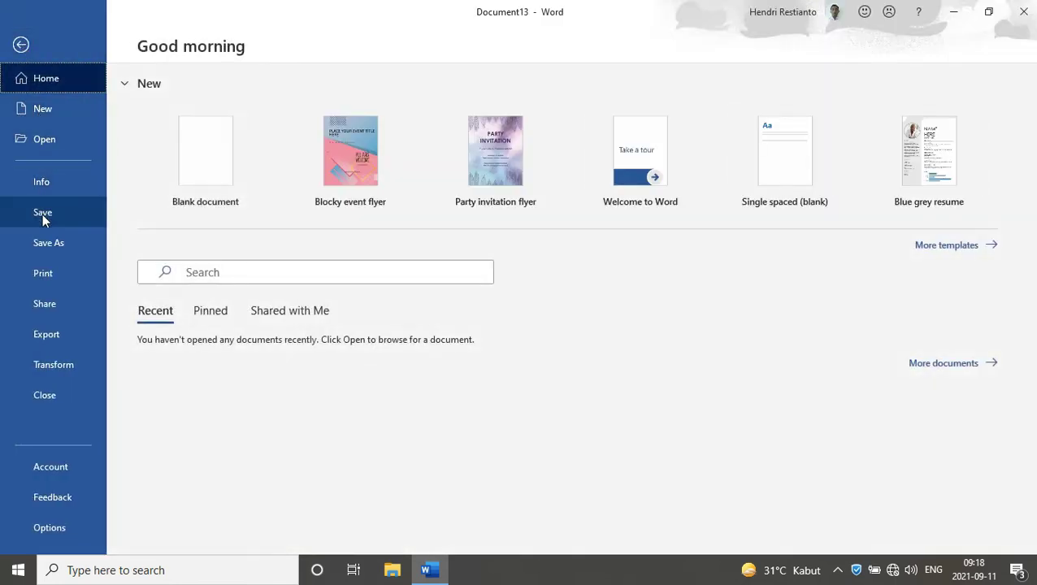
pyautogui.click(25, 46)
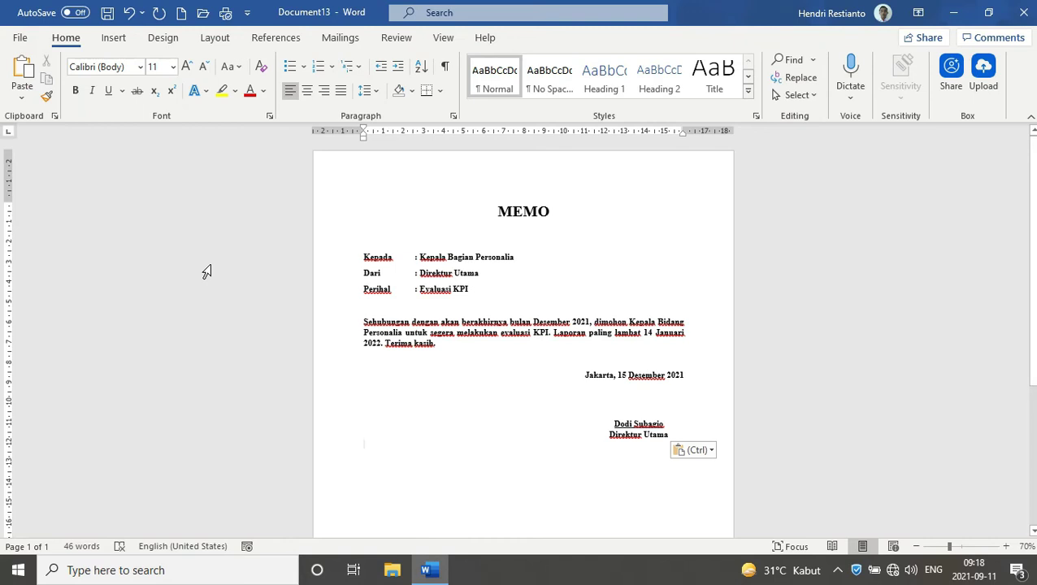
# Save the new memo document as Memo baru.docx in the Pictures folder on this PC.
pyautogui.press('ctrl')
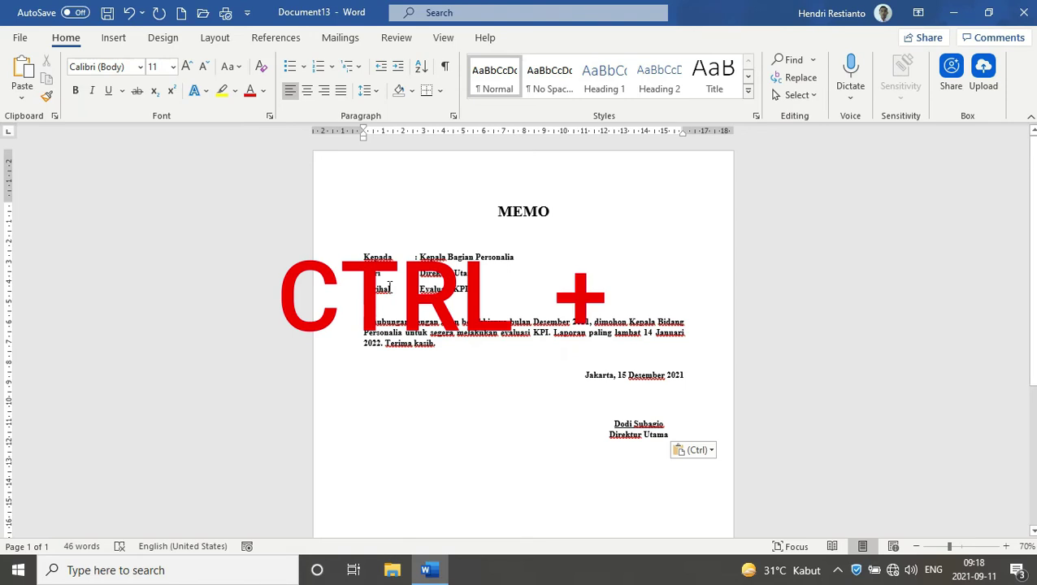
pyautogui.hotkey('ctrl', 's')
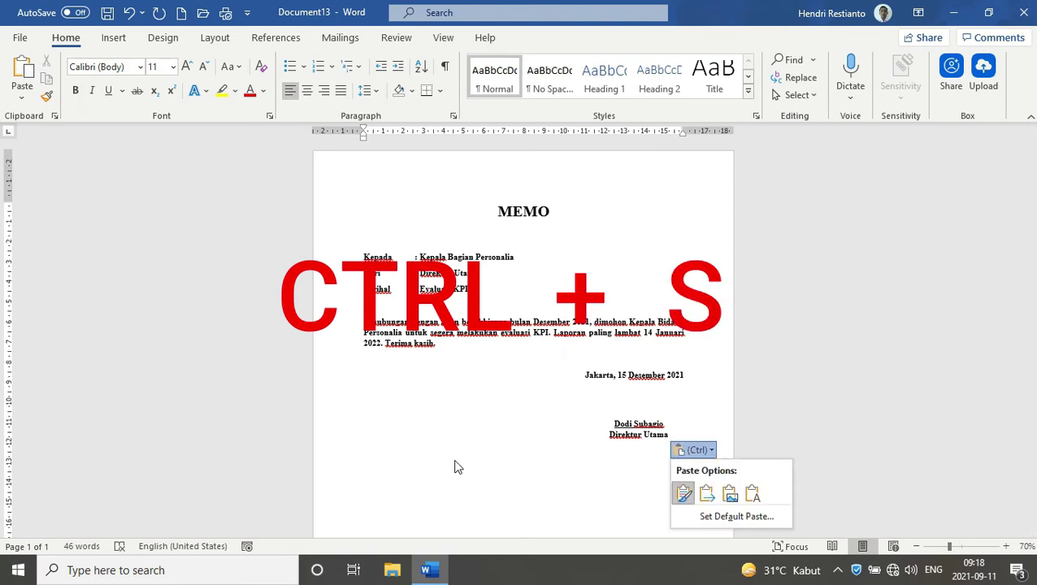
pyautogui.write('Memo baru')
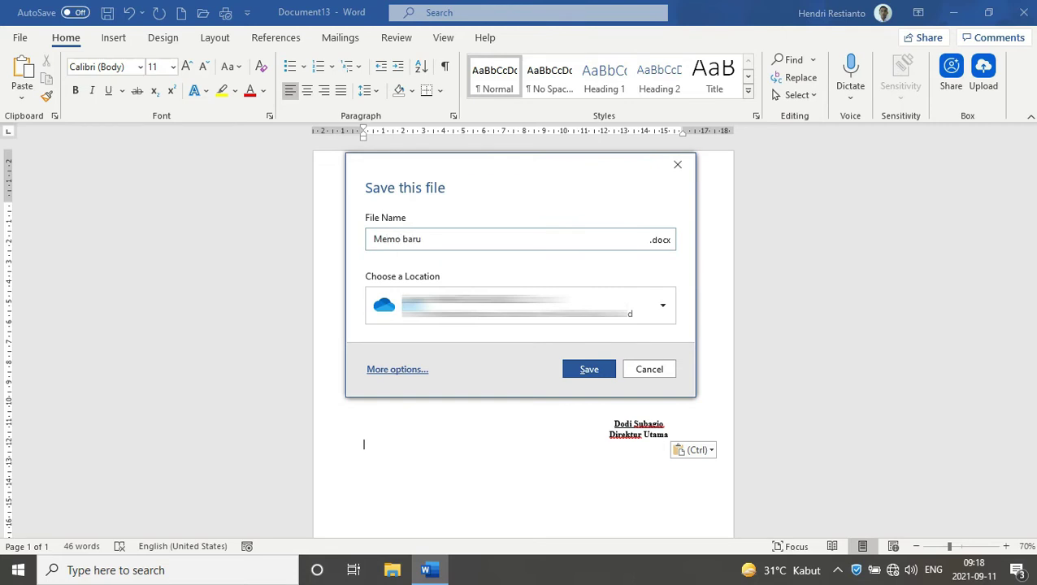
pyautogui.click(396, 371)
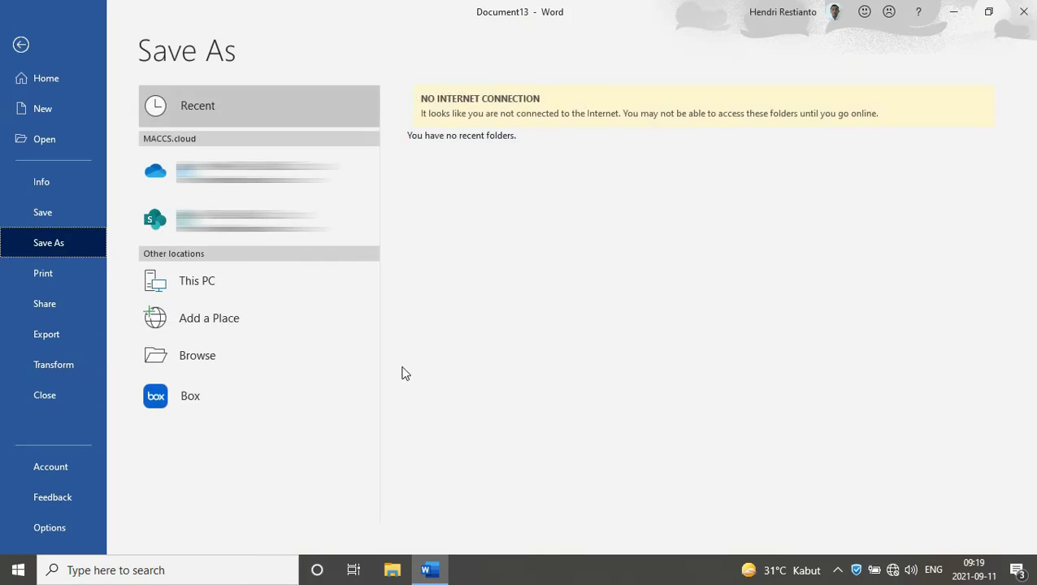
pyautogui.click(236, 356)
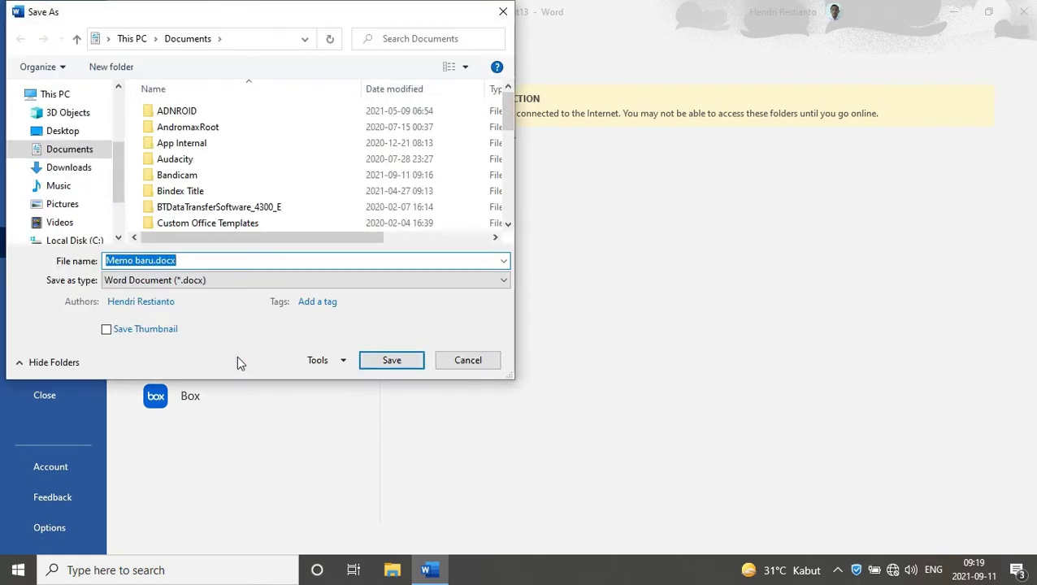
pyautogui.click(71, 207)
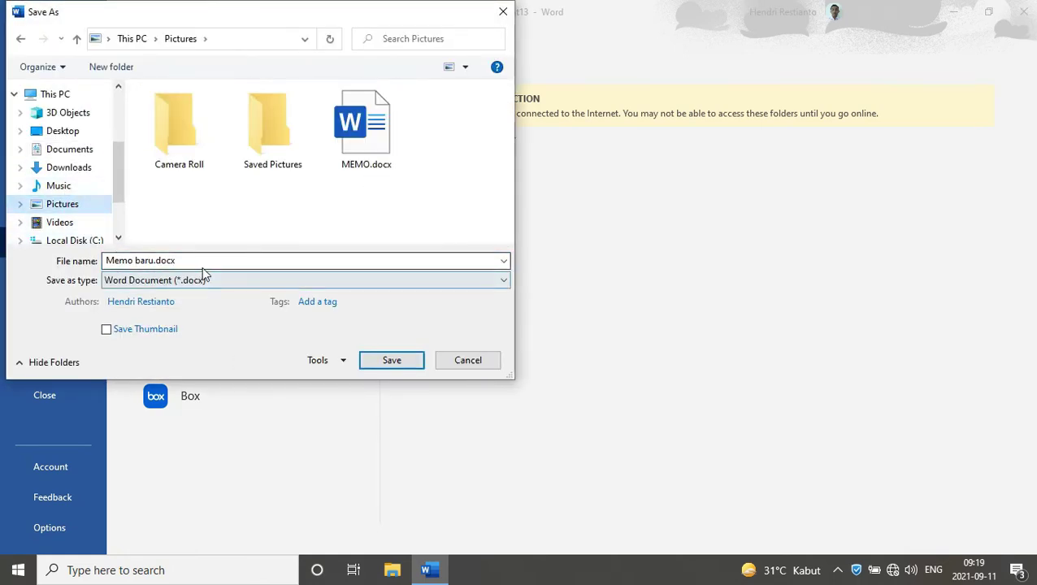
pyautogui.click(391, 361)
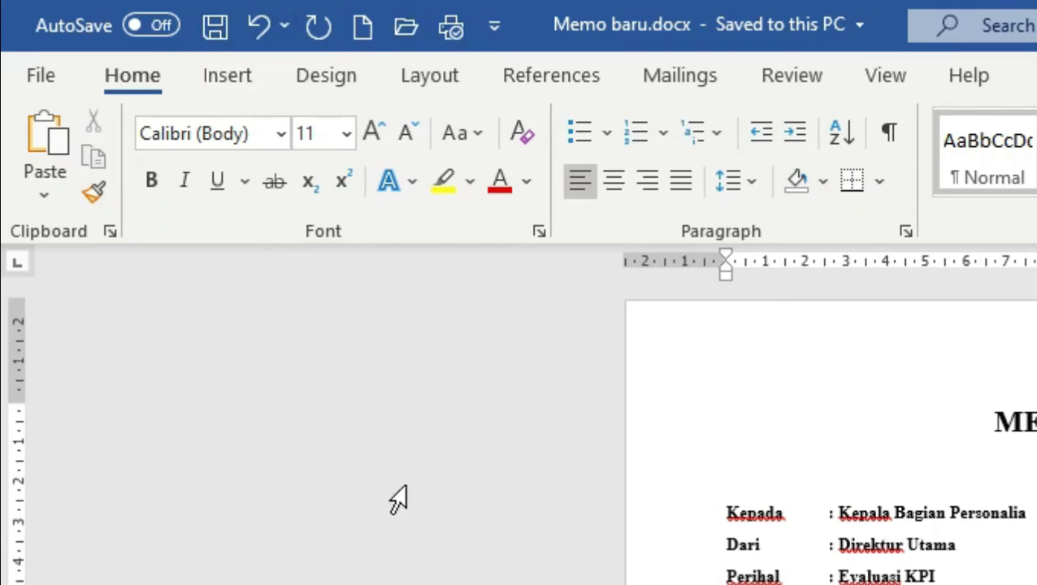
# Save a copy of the memo as Salinan Memo baru in the Pictures folder, keeping the Word Document (*.docx) type.
pyautogui.click(46, 74)
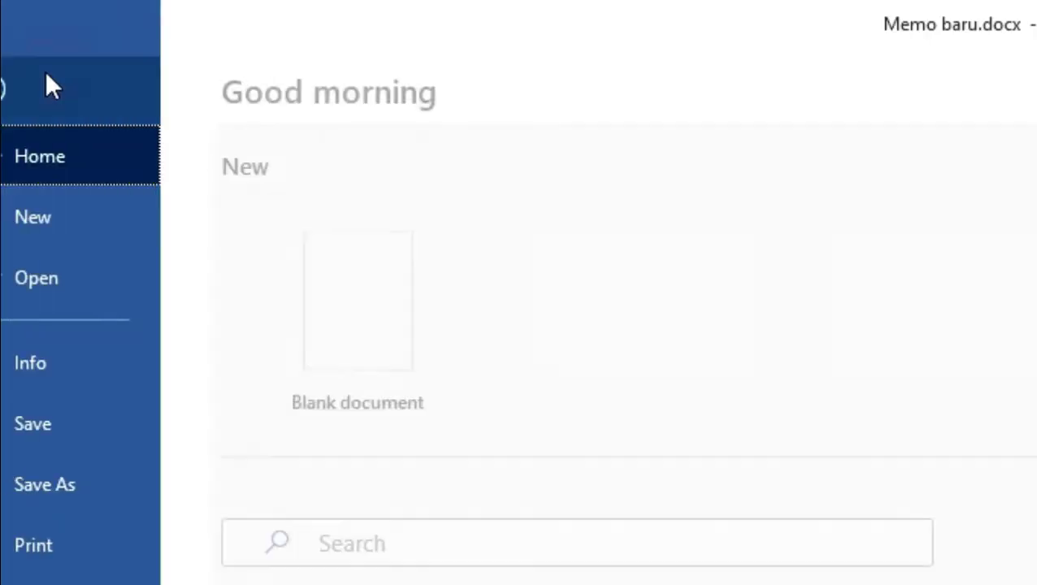
pyautogui.click(117, 483)
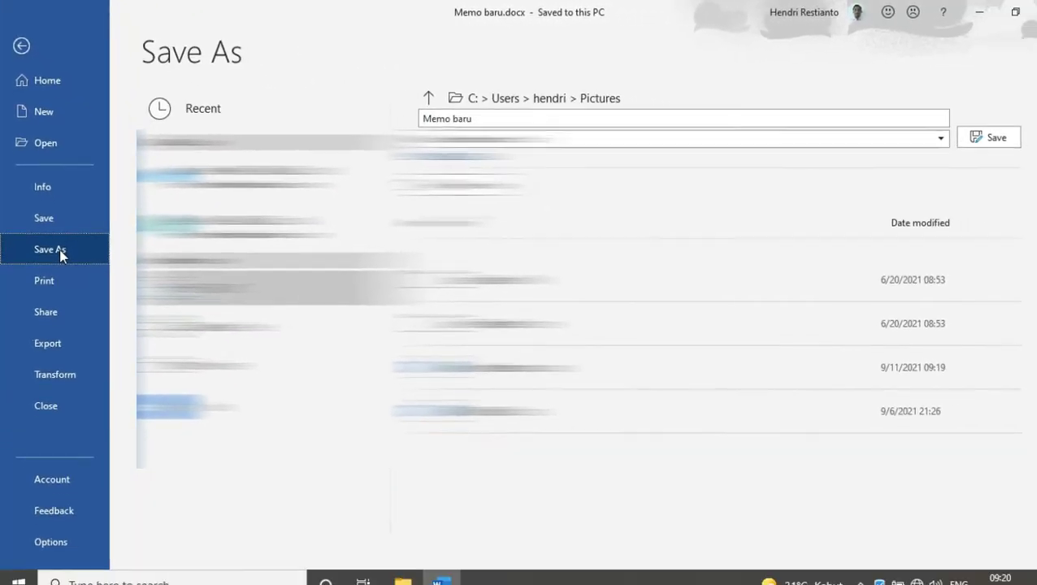
pyautogui.click(235, 358)
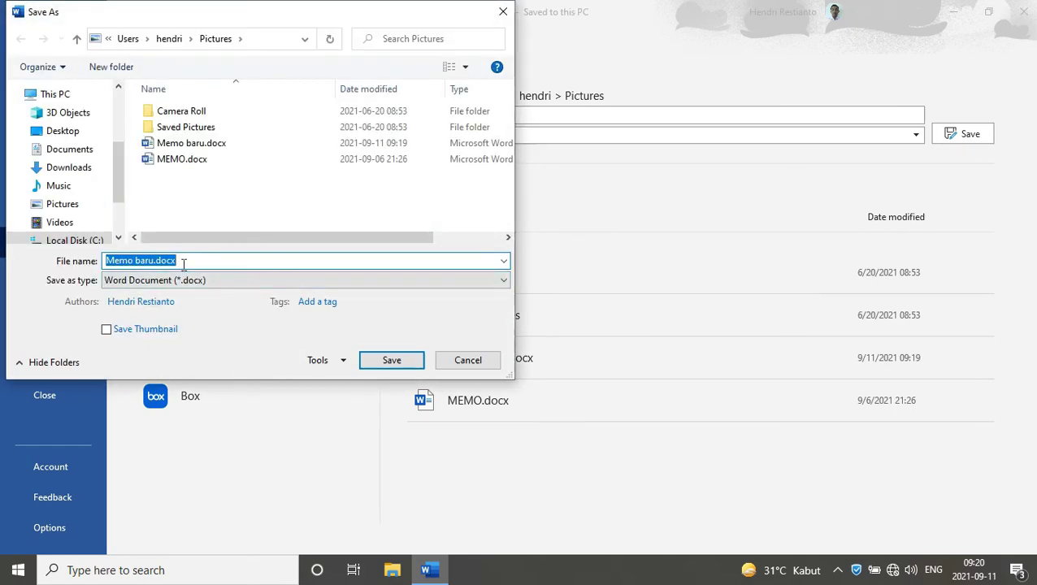
pyautogui.click(183, 264)
pyautogui.press('BackSpace')
pyautogui.press('BackSpace')
pyautogui.press('BackSpace')
pyautogui.press('BackSpace')
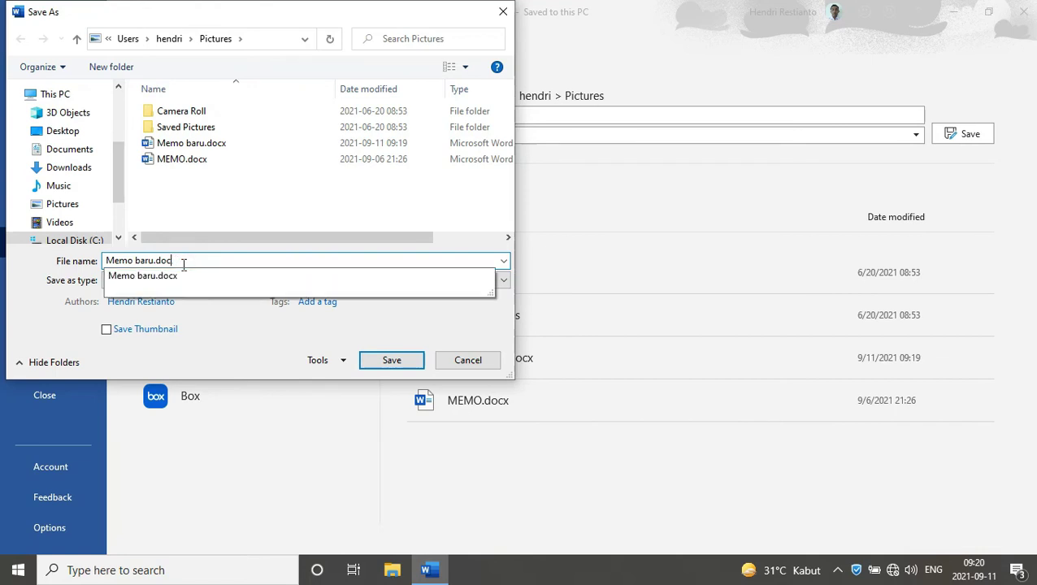
pyautogui.press('BackSpace')
pyautogui.press('Home')
pyautogui.write('Salinan')
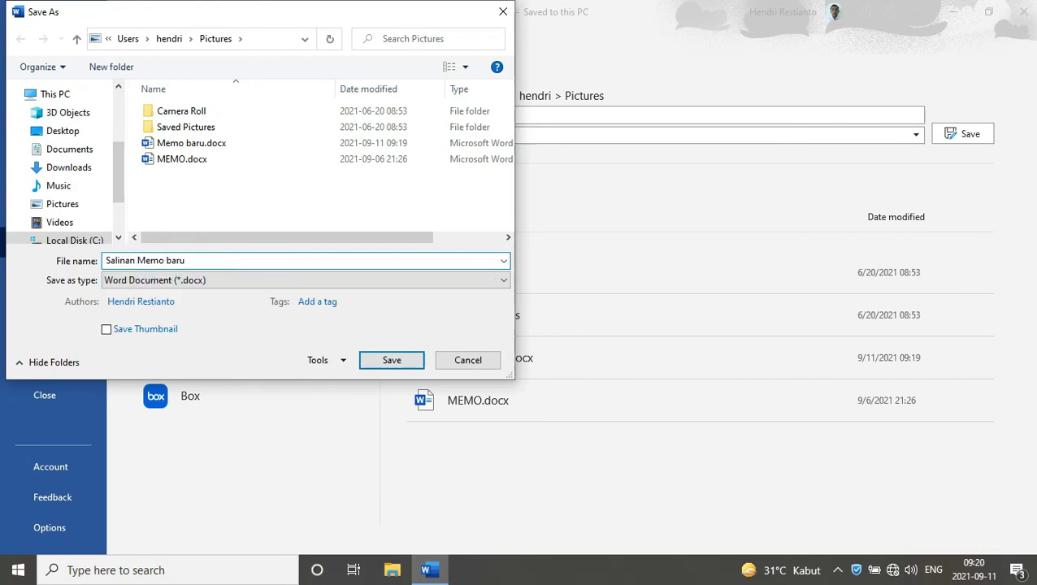
pyautogui.click(387, 364)
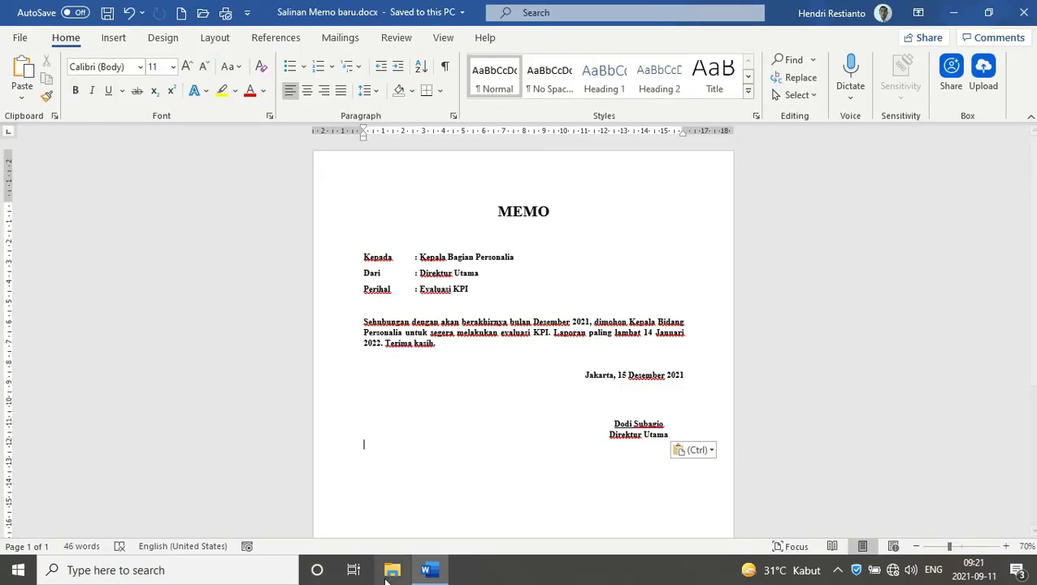
# Switch to File Explorer, check the Pictures folder for the original memo and its Salinan Memo baru.docx copy, and close the window.
pyautogui.click(390, 581)
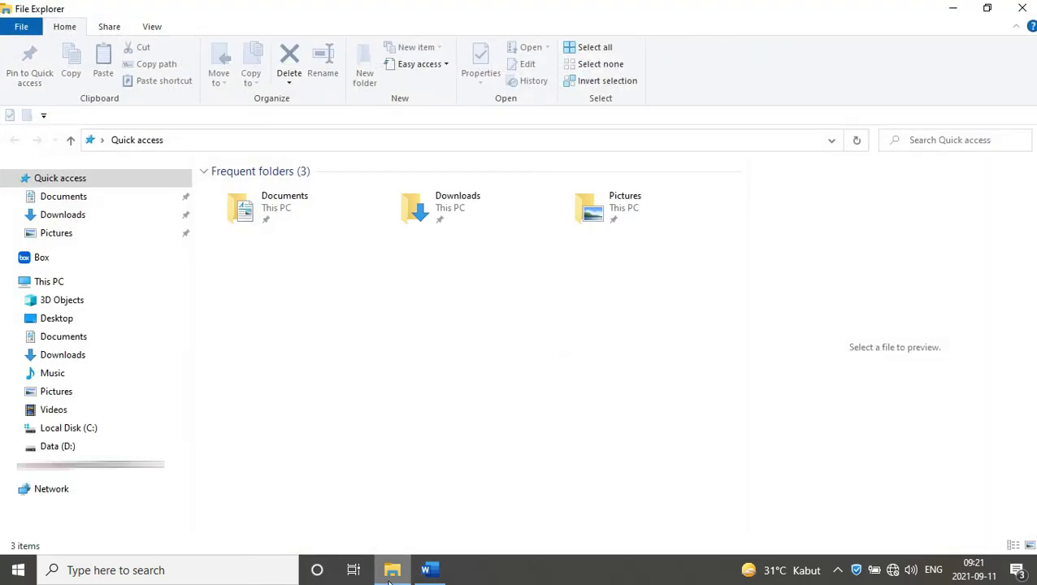
pyautogui.click(95, 392)
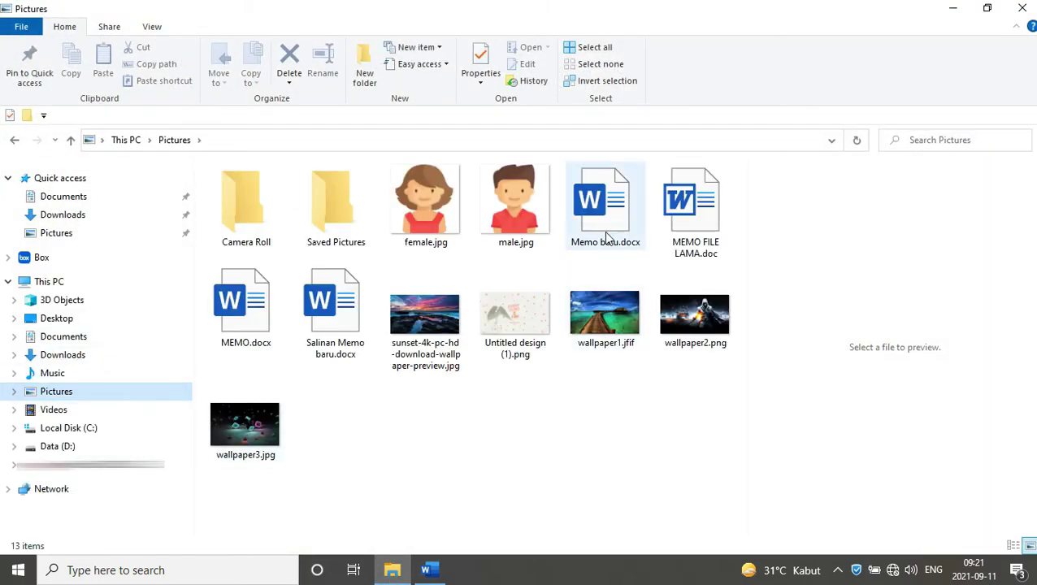
pyautogui.click(328, 325)
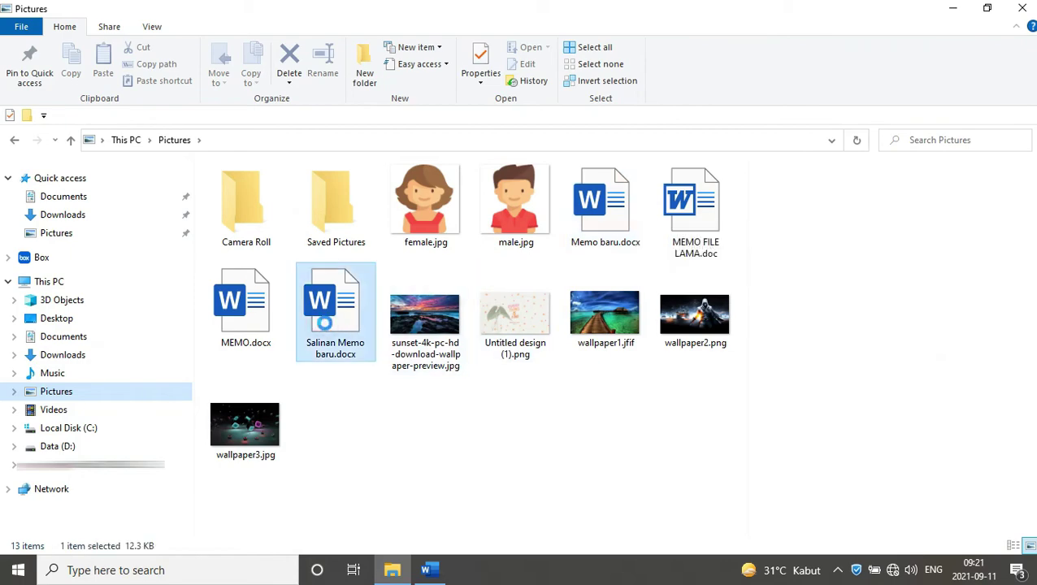
pyautogui.click(1022, 9)
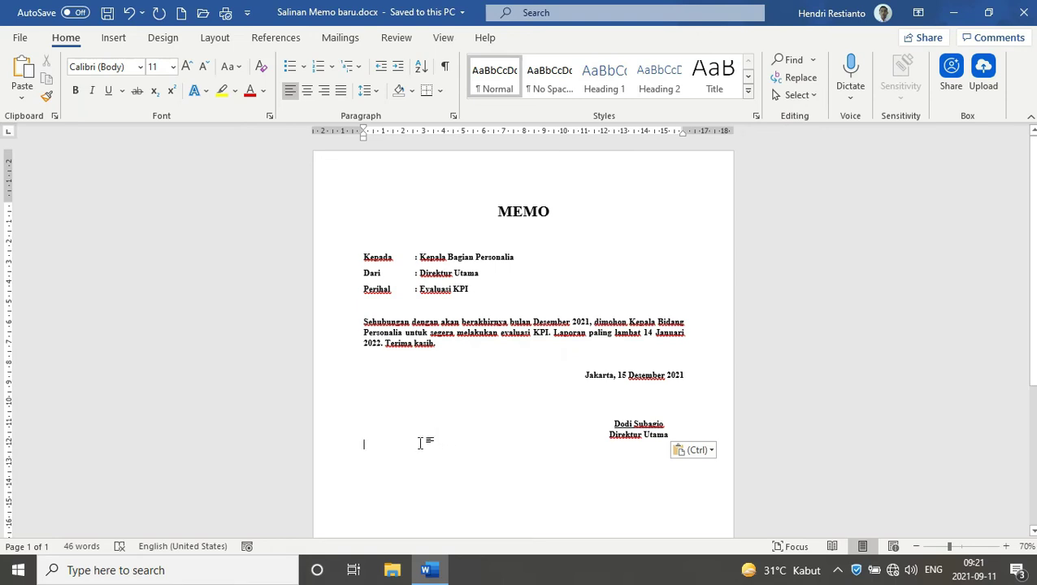
# Try browsing to Pictures and Documents for the default local file location in the Save options, and discard the changes.
pyautogui.click(22, 39)
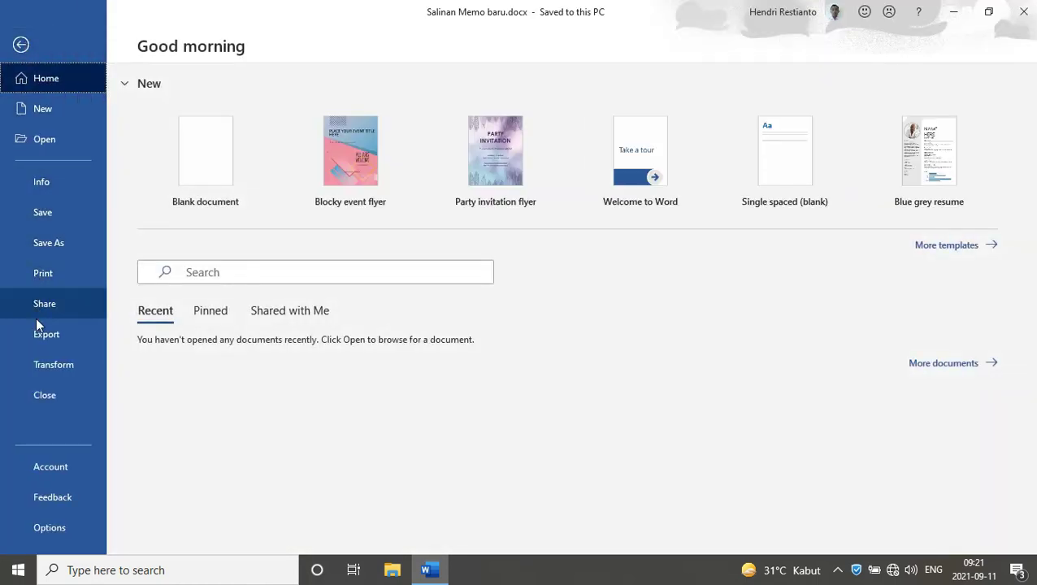
pyautogui.click(78, 530)
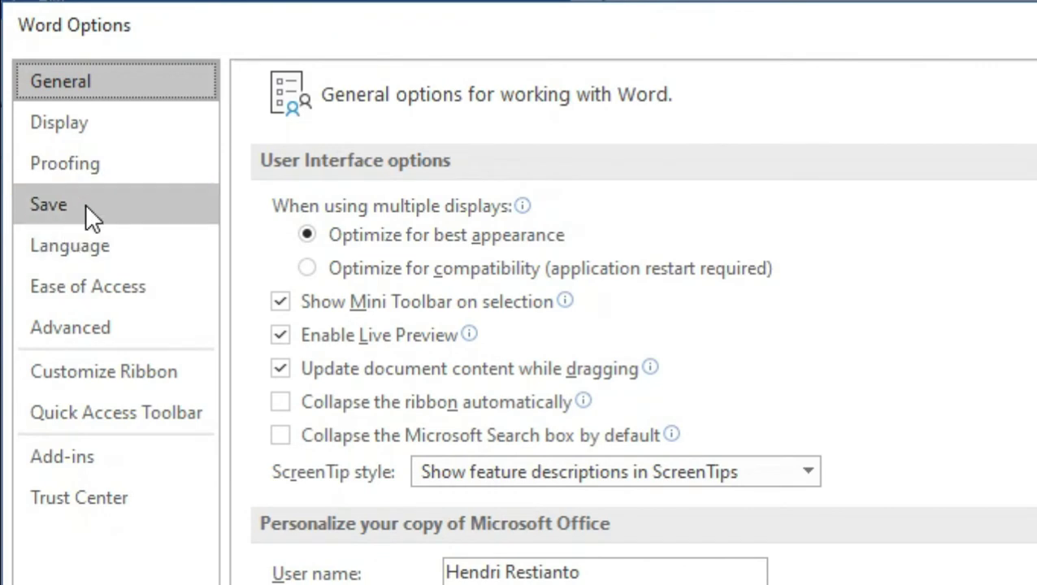
pyautogui.click(85, 202)
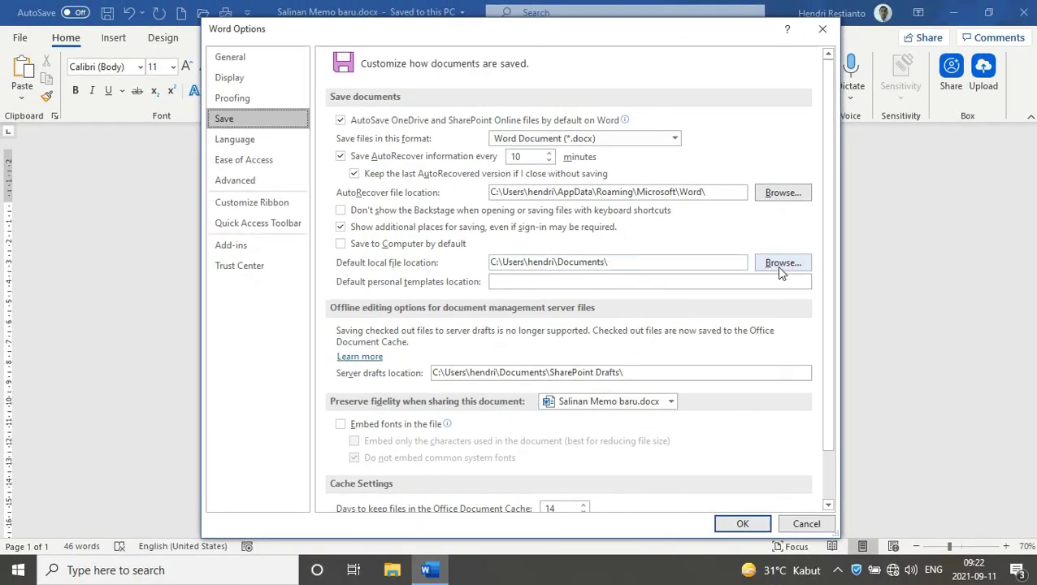
pyautogui.click(1028, 427)
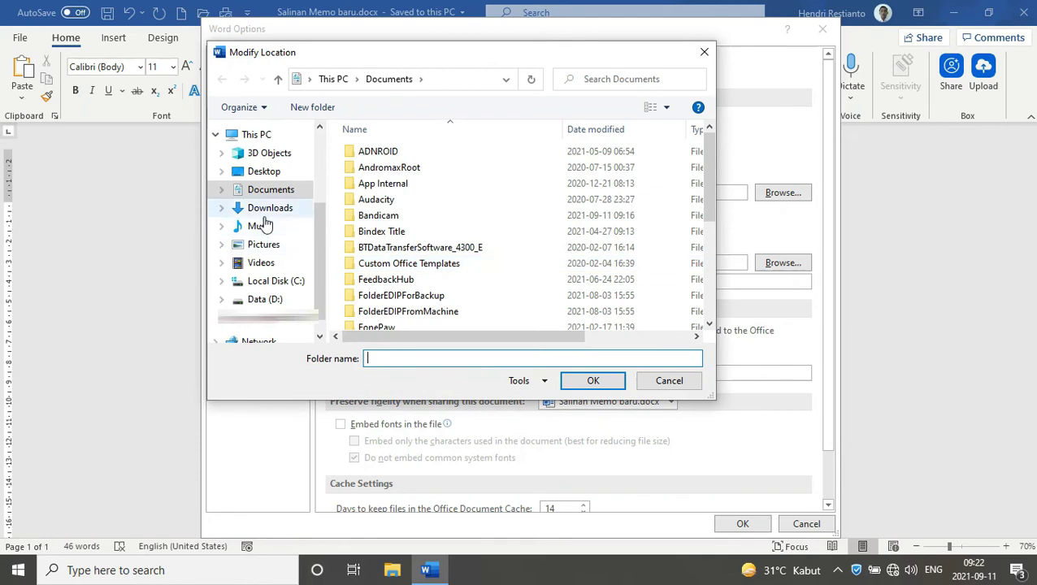
pyautogui.click(264, 245)
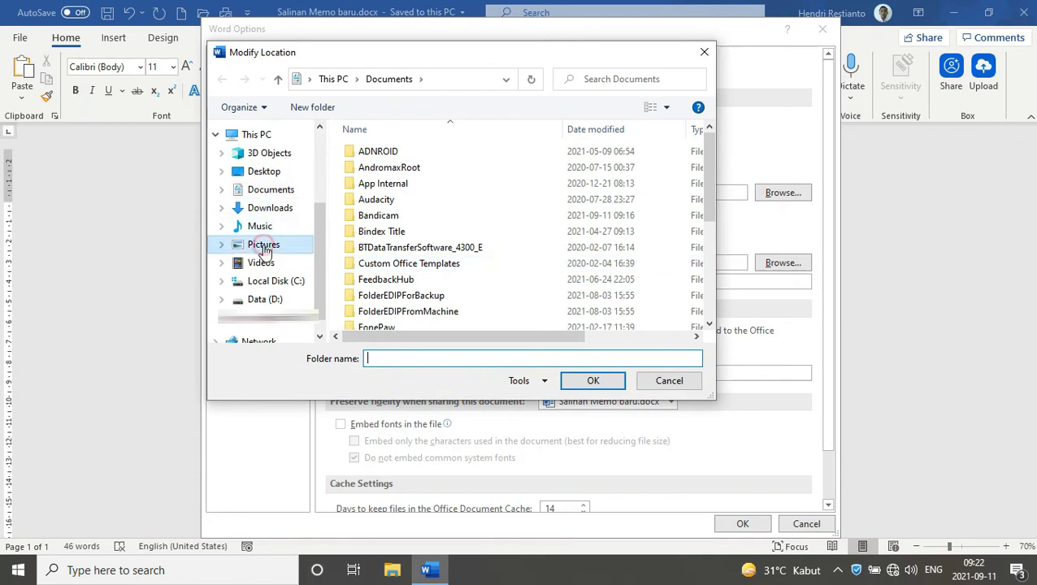
pyautogui.click(268, 193)
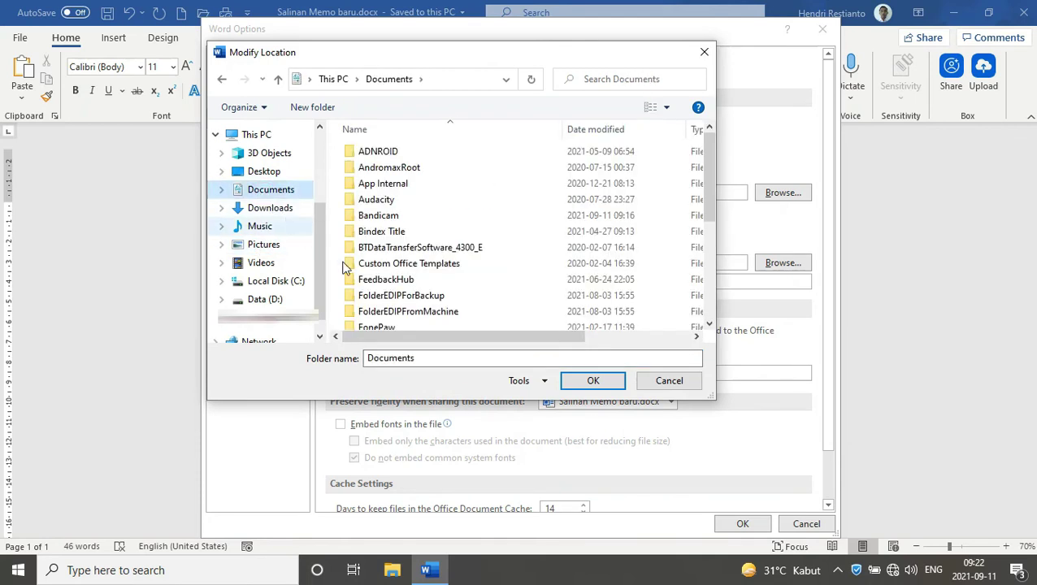
pyautogui.click(669, 380)
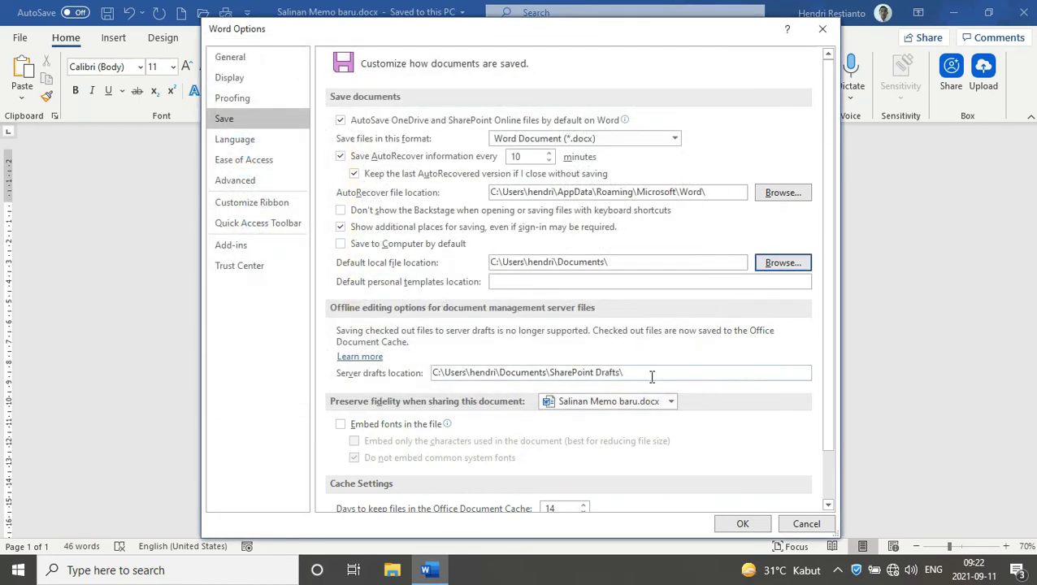
pyautogui.click(804, 524)
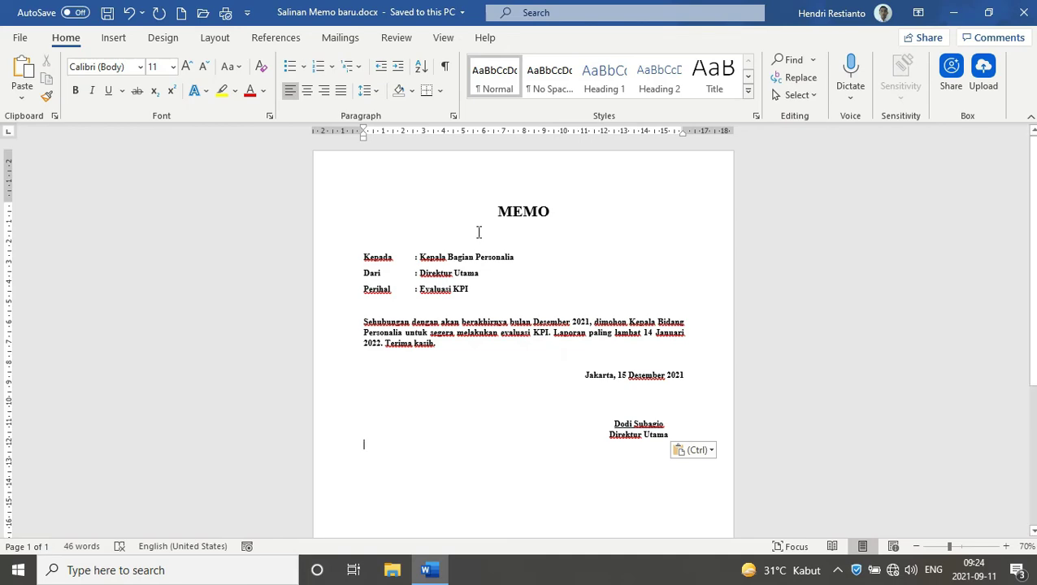
# Examine the AutoRecover saving interval in the Save options and close the options without changes.
pyautogui.click(23, 39)
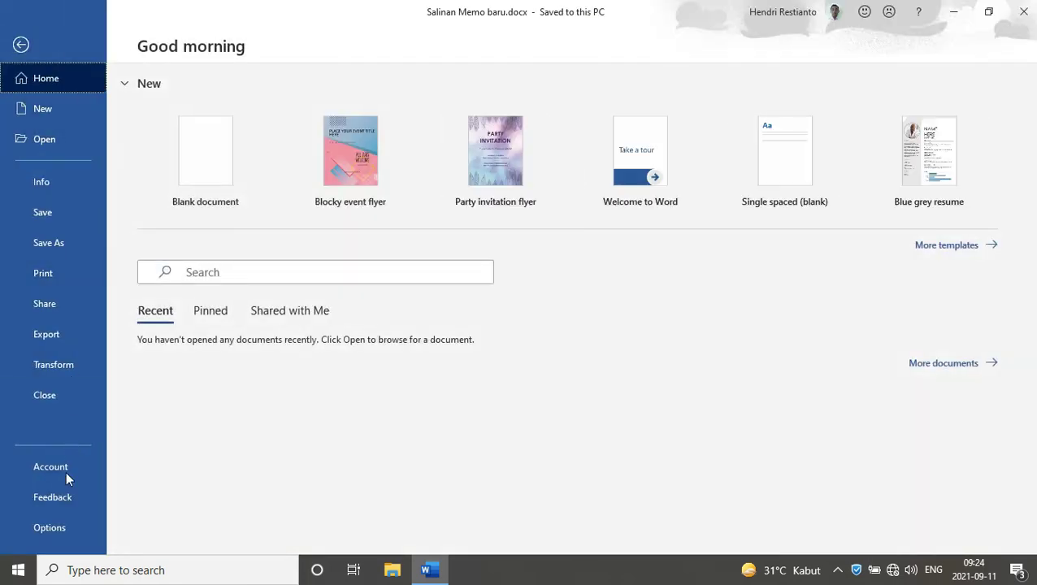
pyautogui.click(66, 533)
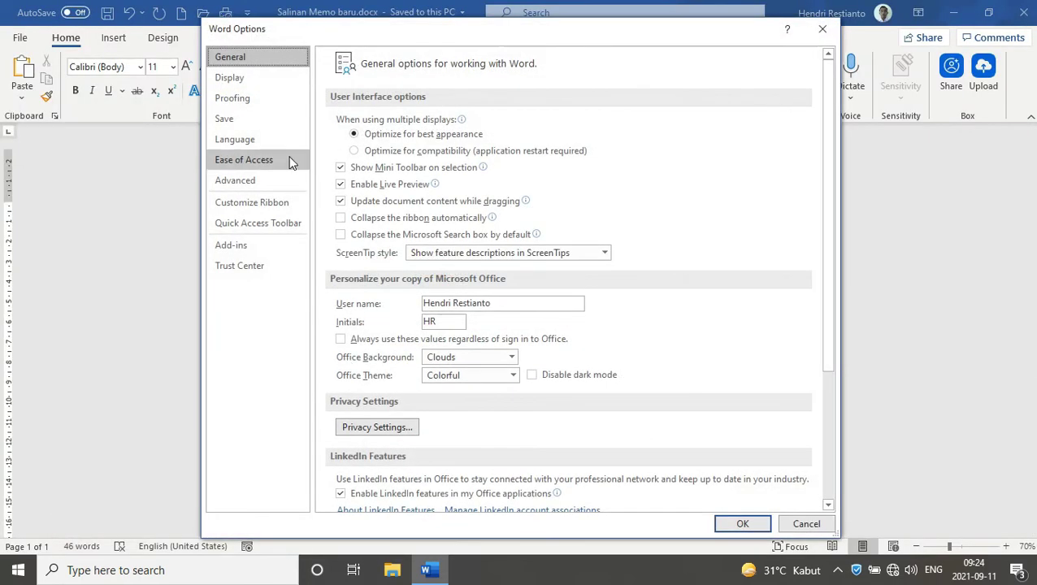
pyautogui.click(260, 122)
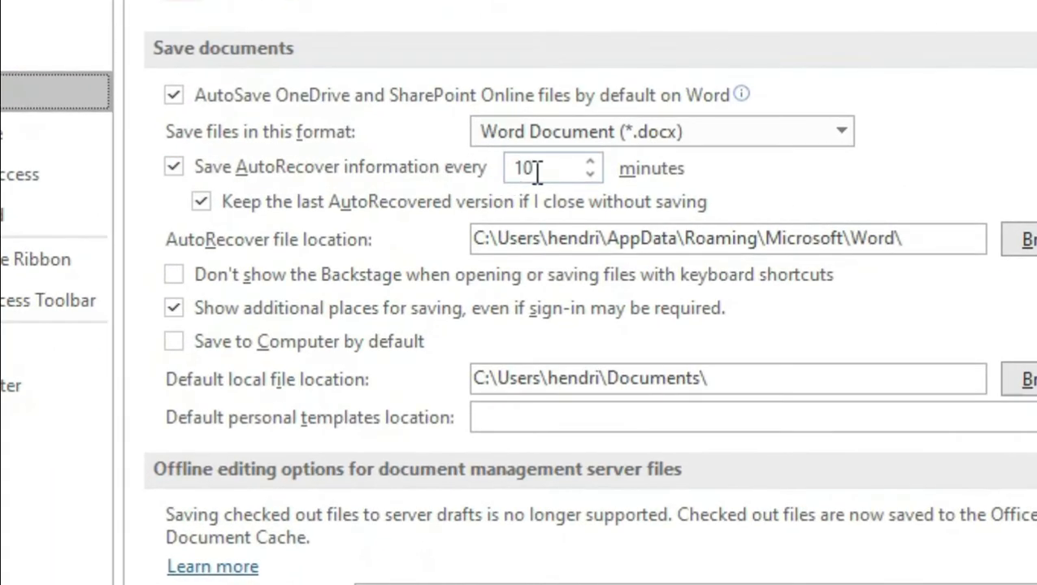
pyautogui.click(537, 170)
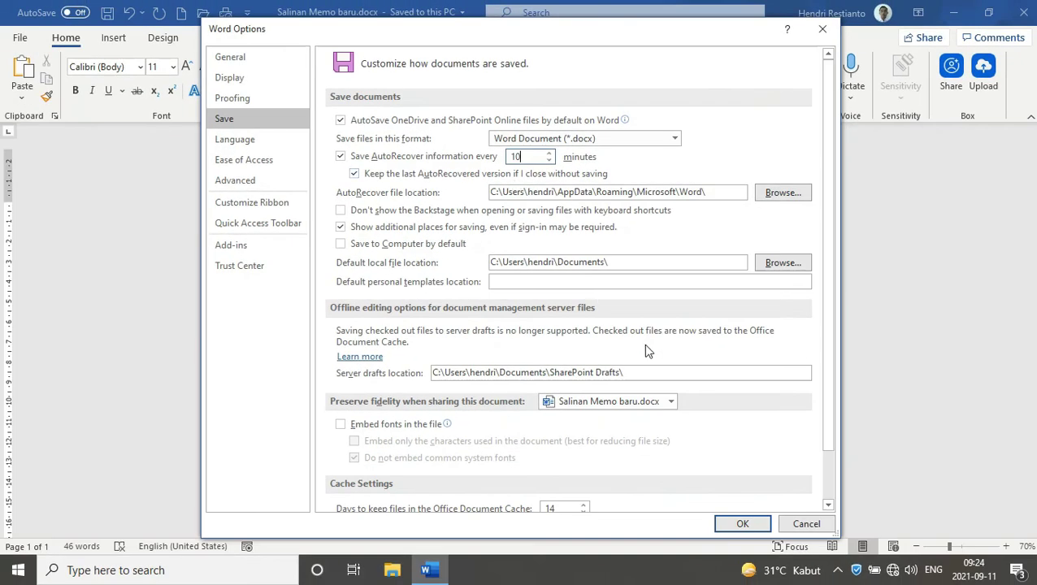
pyautogui.click(806, 524)
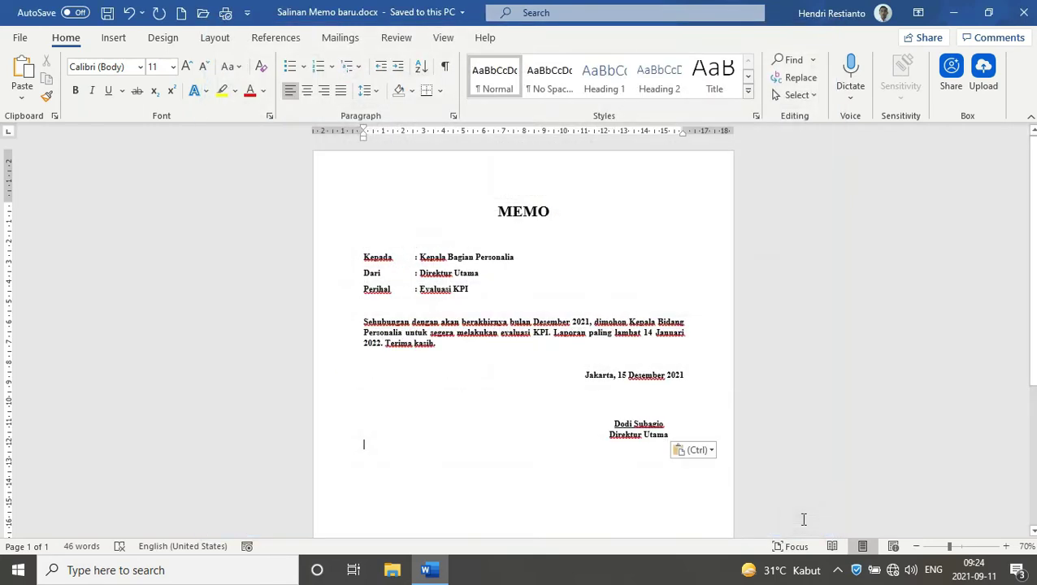
# Delete the closing words "Terima kasih." from the end of the memo's body paragraph.
pyautogui.click(490, 347)
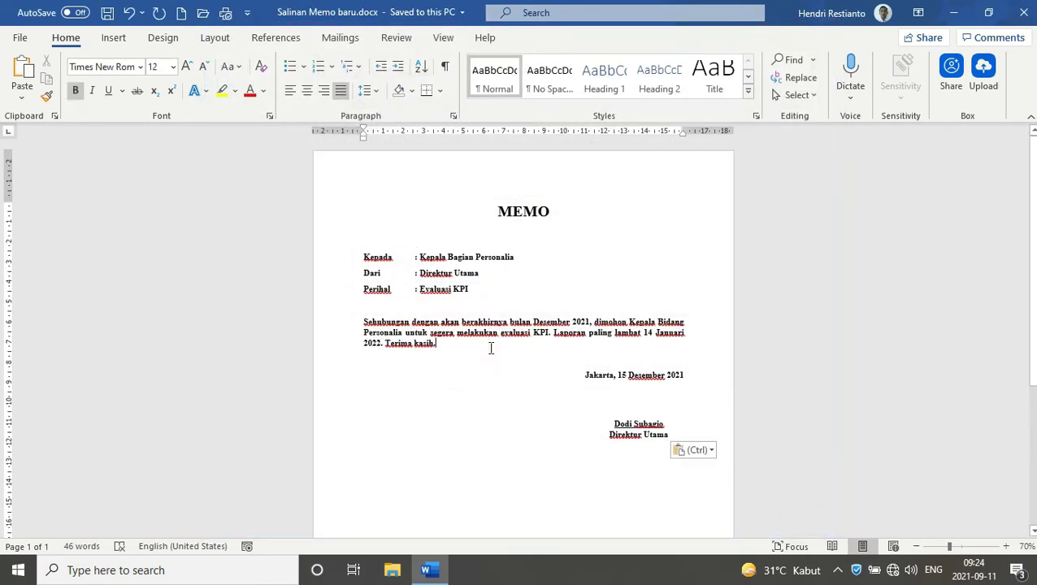
pyautogui.press('BackSpace')
pyautogui.press('BackSpace')
pyautogui.press('BackSpace')
pyautogui.press('BackSpace')
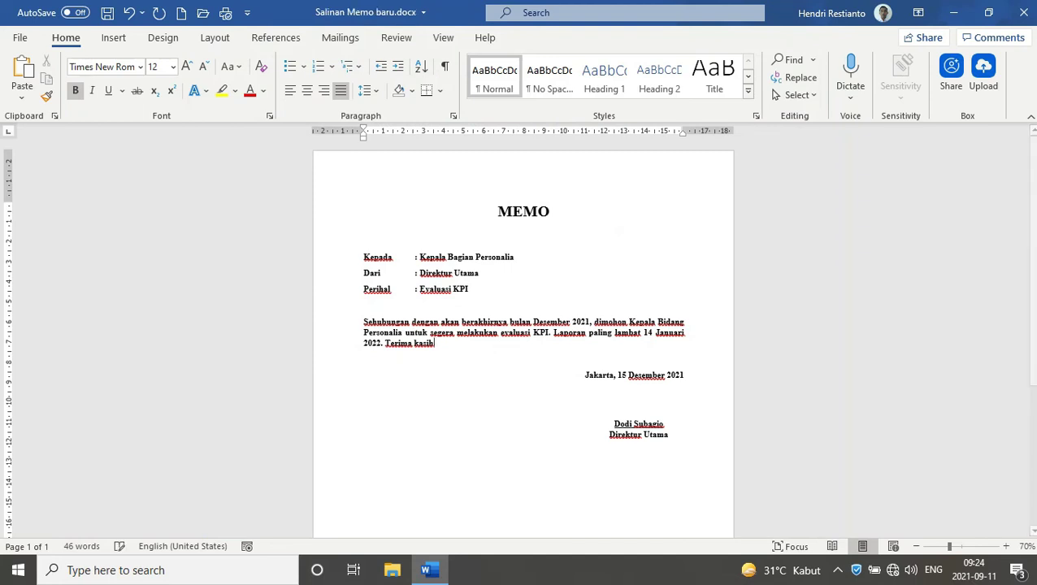
pyautogui.press('BackSpace')
pyautogui.press('BackSpace')
pyautogui.press('BackSpace')
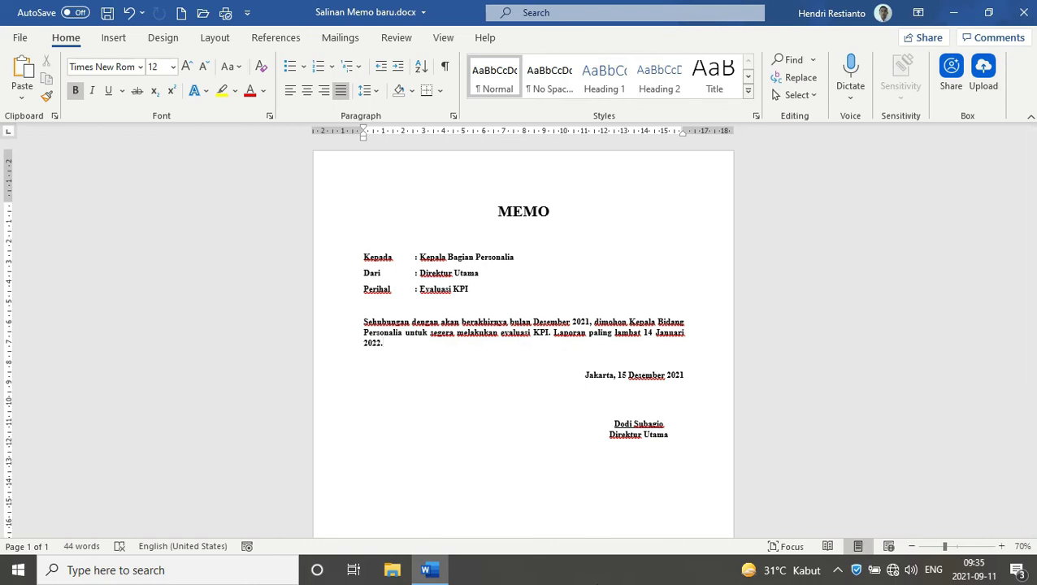
# Force Microsoft Word to quit by ending its task in Task Manager while the memo has unsaved changes.
pyautogui.rightClick(599, 570)
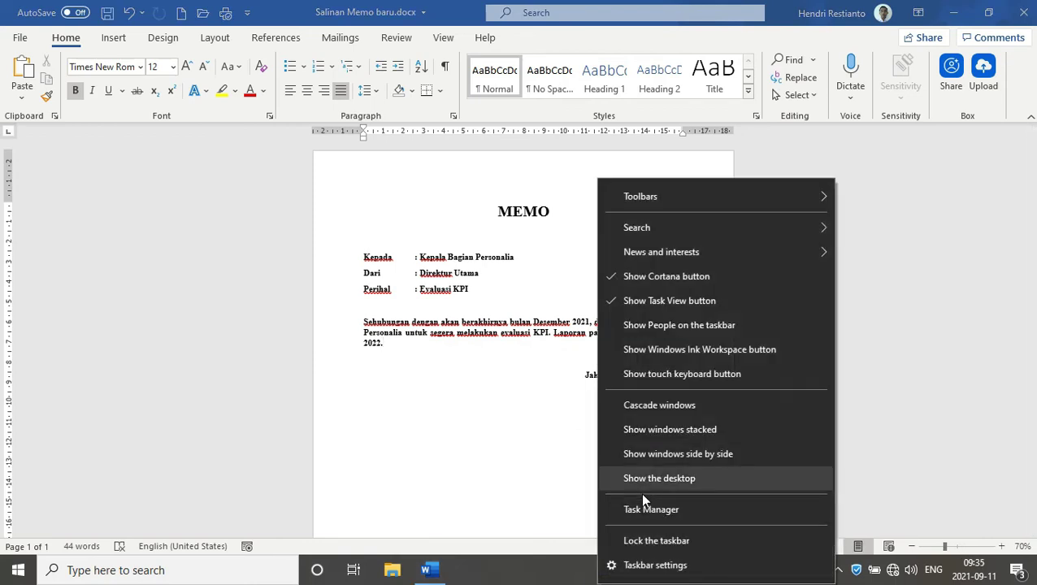
pyautogui.click(647, 509)
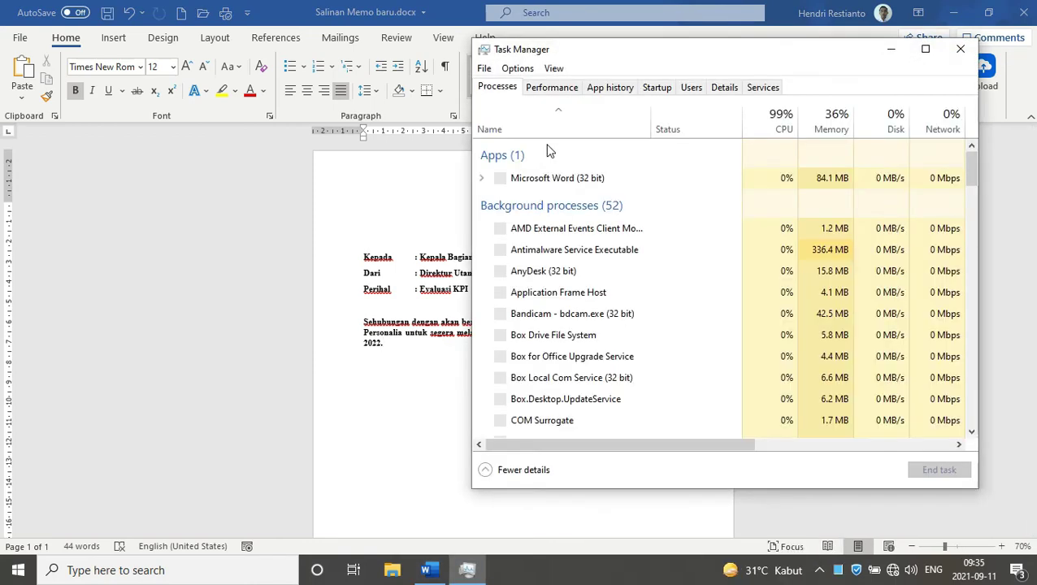
pyautogui.click(548, 176)
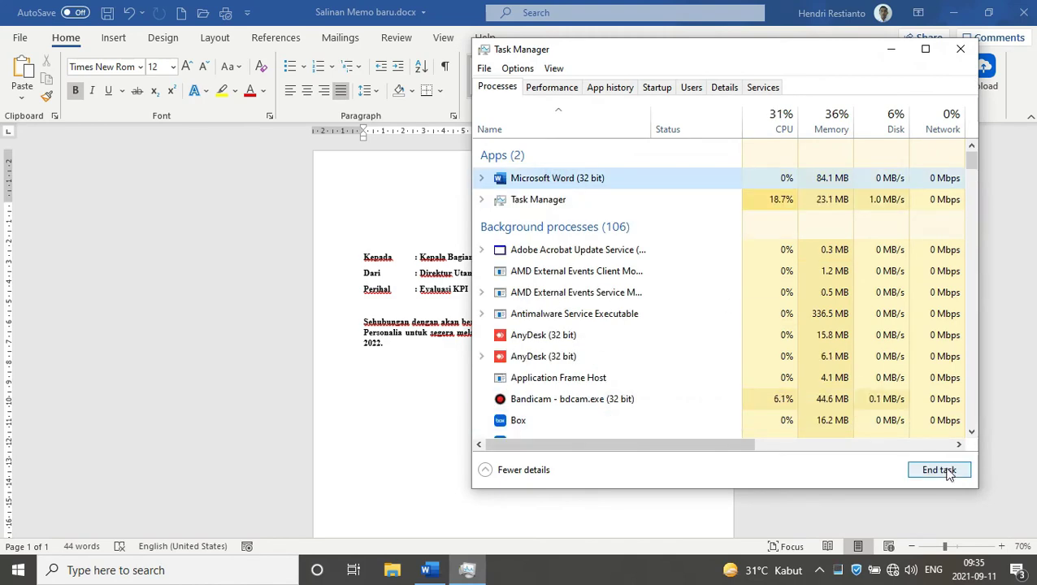
pyautogui.click(942, 471)
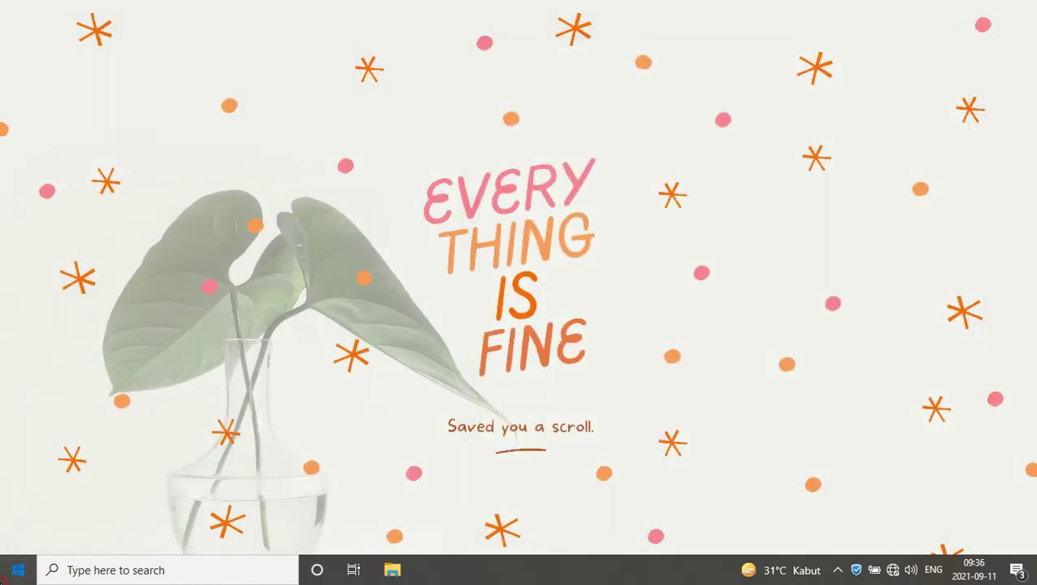
# Find and start Word again from Windows, and create a blank document.
pyautogui.click(18, 569)
pyautogui.write('word')
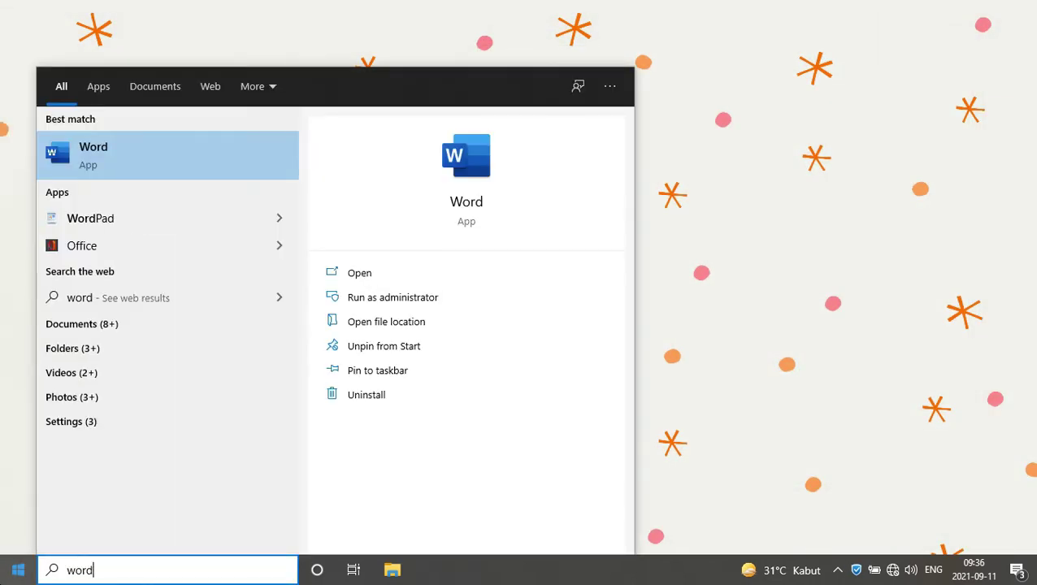
pyautogui.click(123, 167)
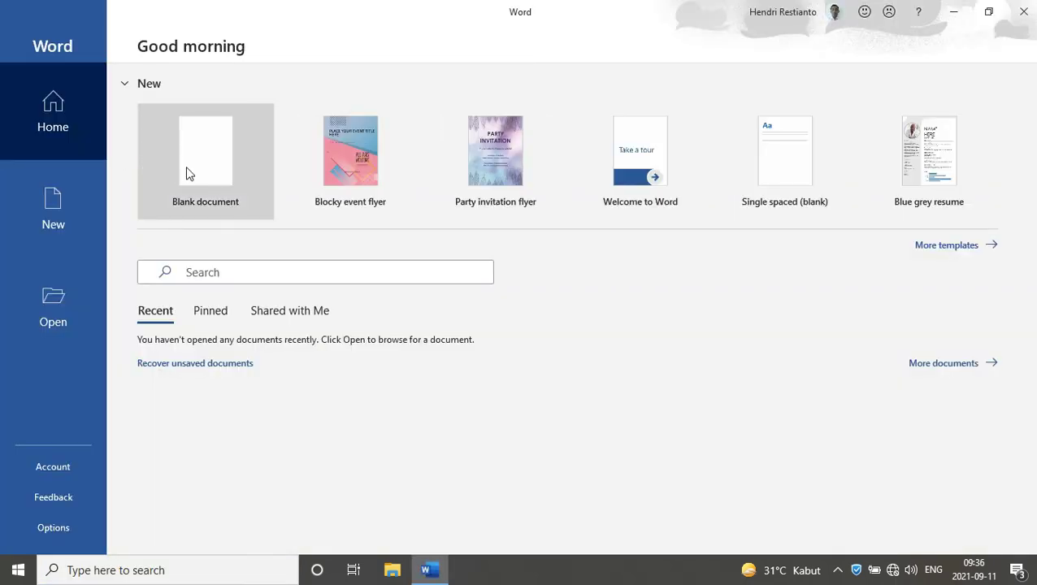
pyautogui.click(186, 169)
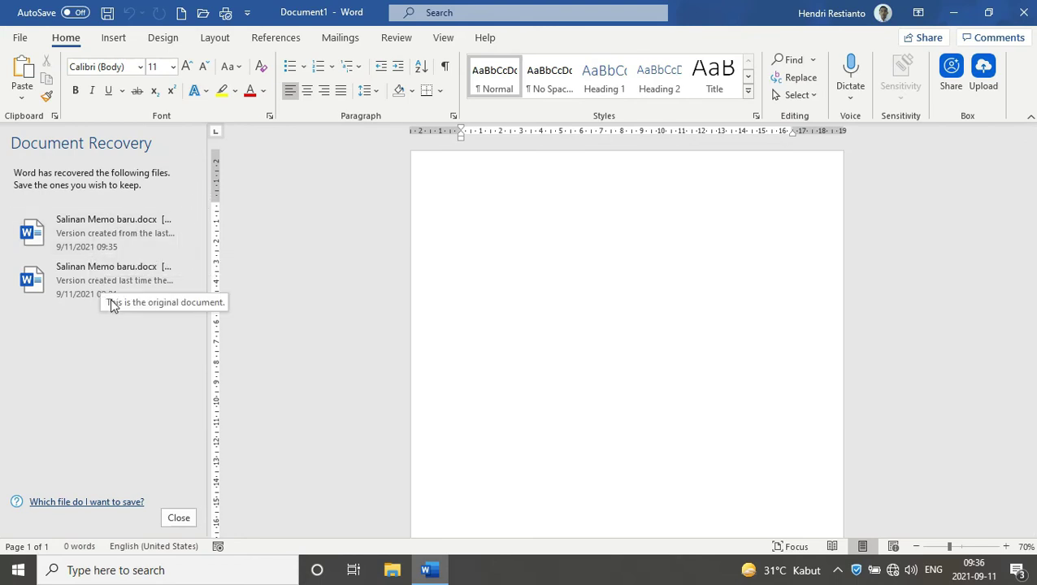
# Open the 09:35 recovered version of Salinan Memo baru.docx from Document Recovery and save it.
pyautogui.click(119, 243)
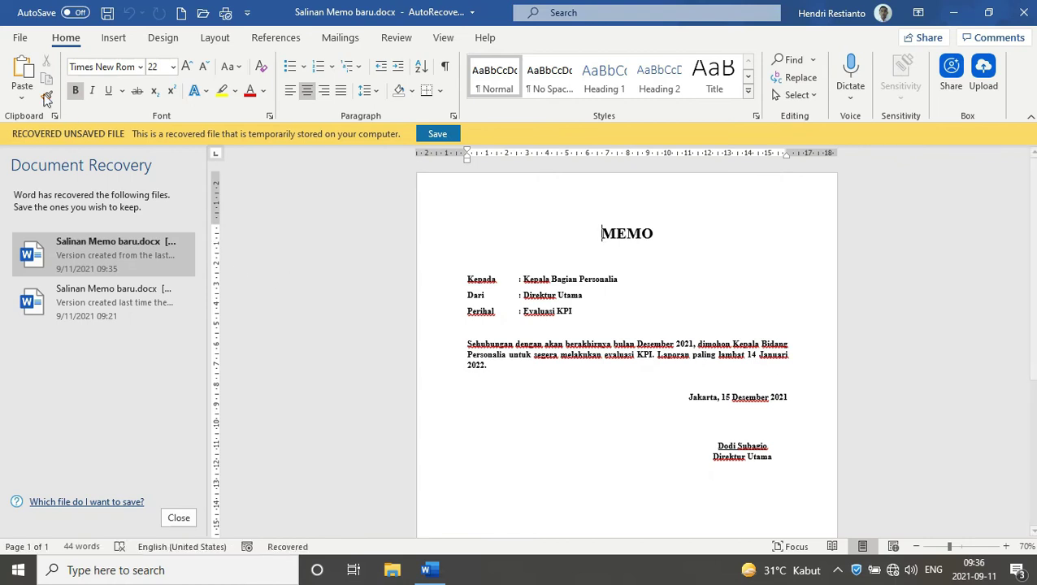
pyautogui.click(20, 39)
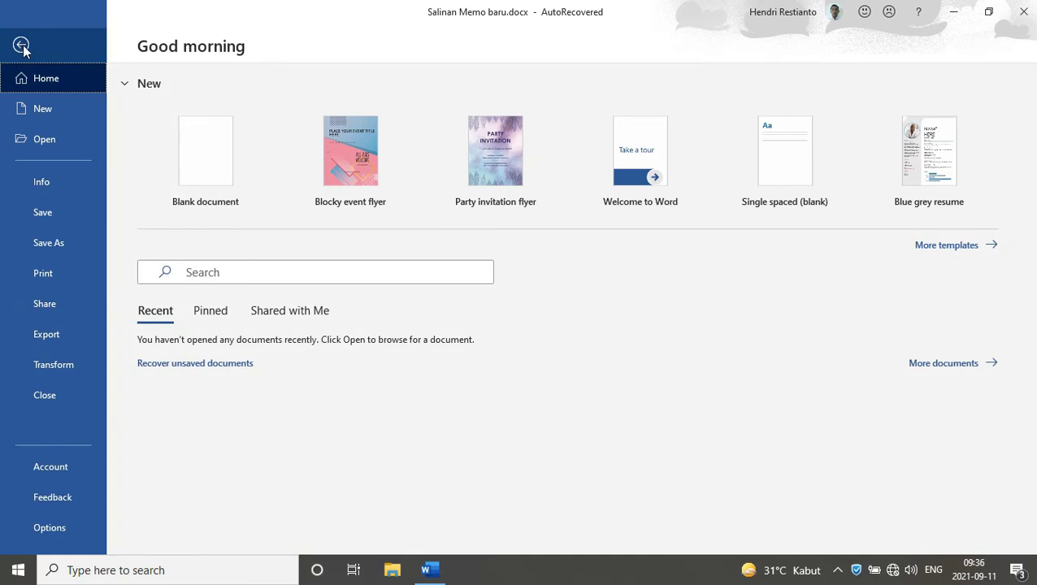
pyautogui.click(44, 212)
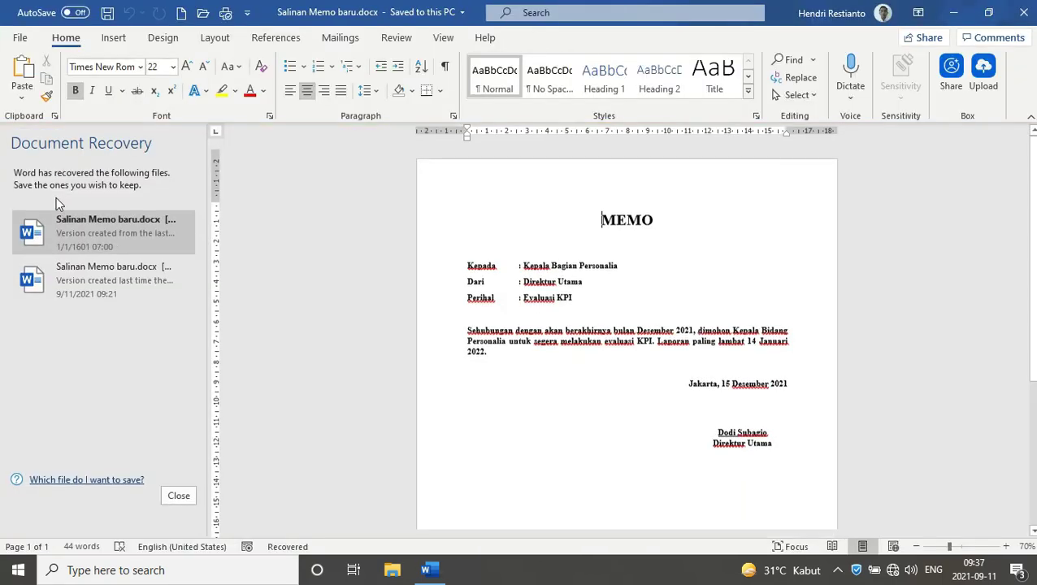
# End the Microsoft Word task in Task Manager a second time and close Task Manager.
pyautogui.rightClick(594, 566)
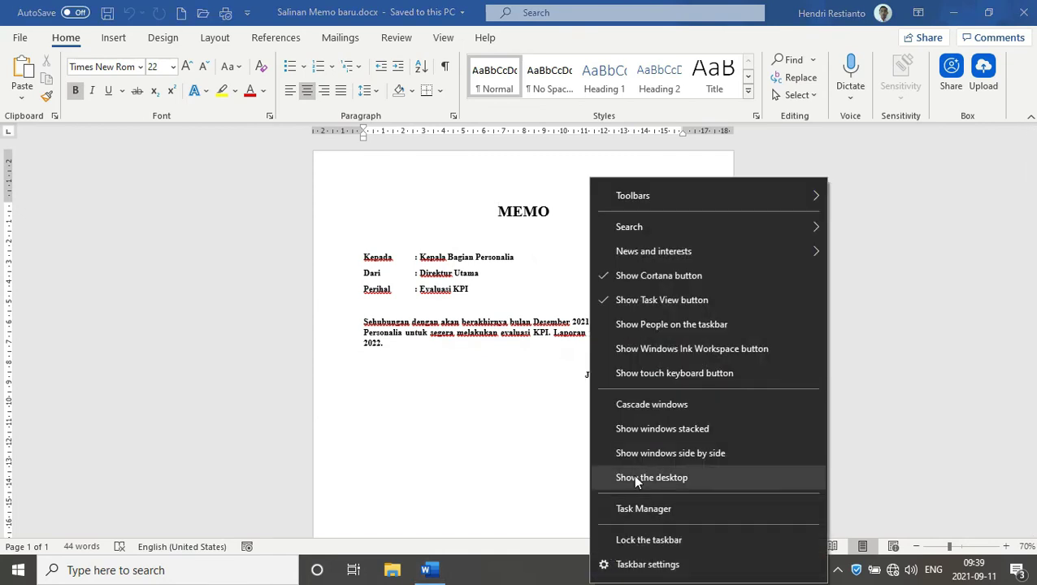
pyautogui.click(637, 509)
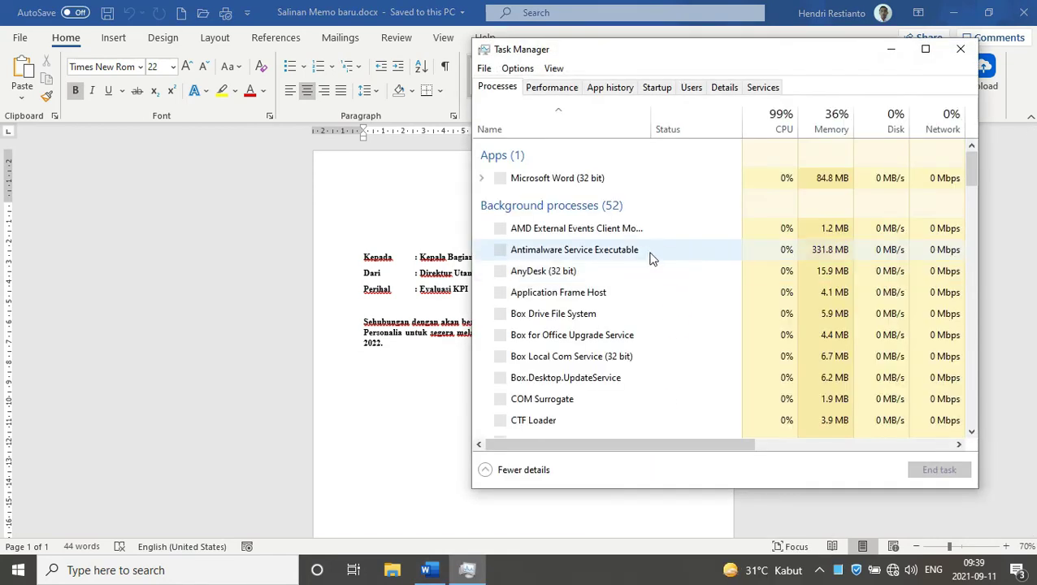
pyautogui.click(599, 179)
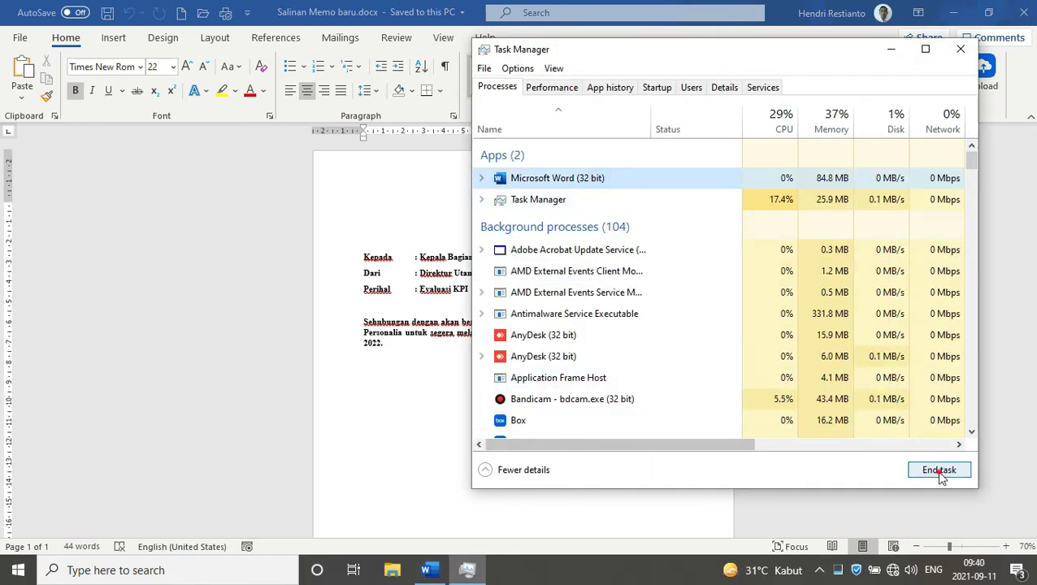
pyautogui.click(940, 471)
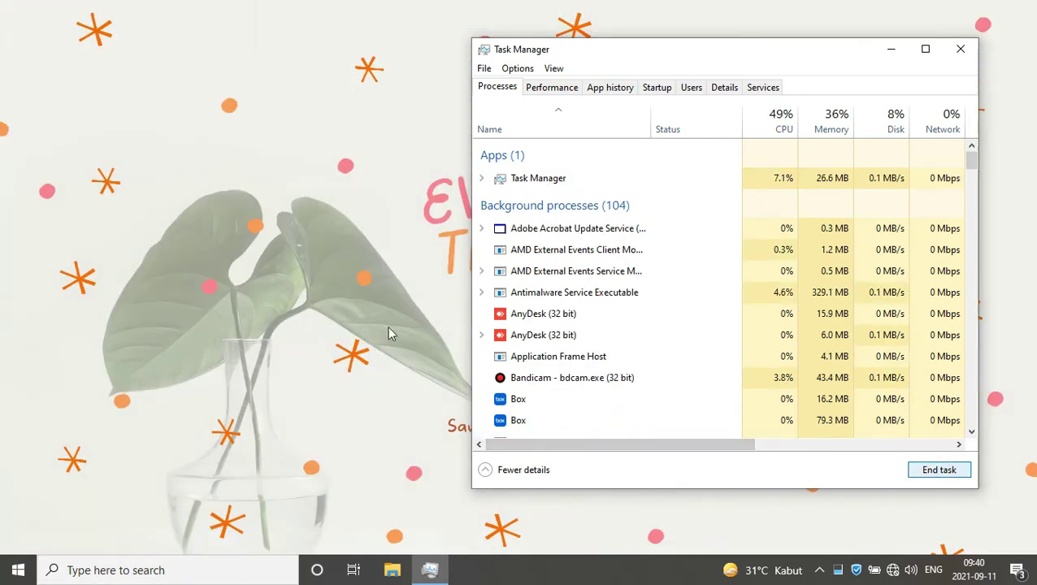
pyautogui.click(961, 48)
# Relaunch Word through a Windows search for "word" and start a new blank document.
pyautogui.click(18, 569)
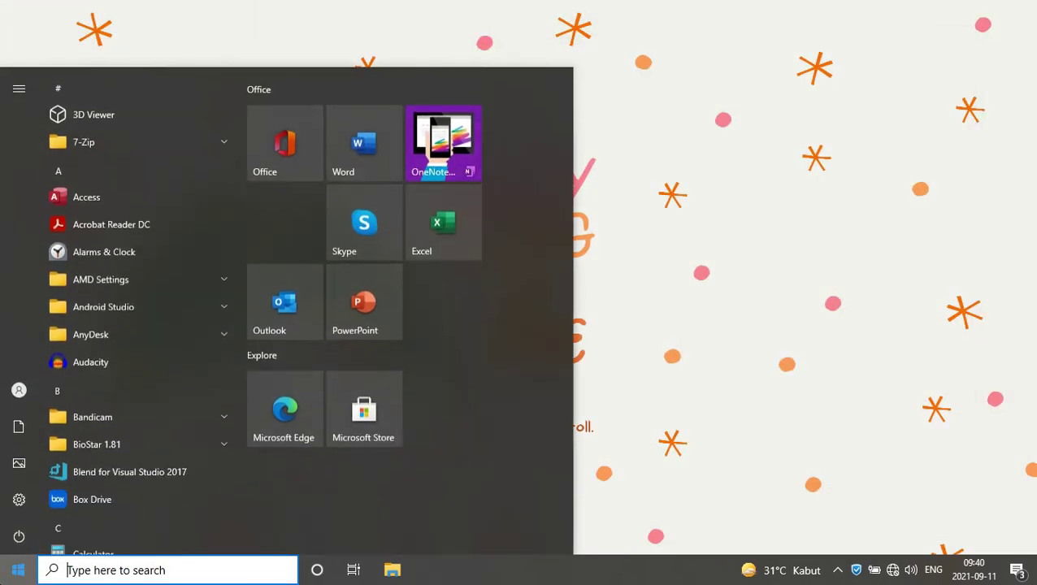
pyautogui.write('word')
pyautogui.press('Return')
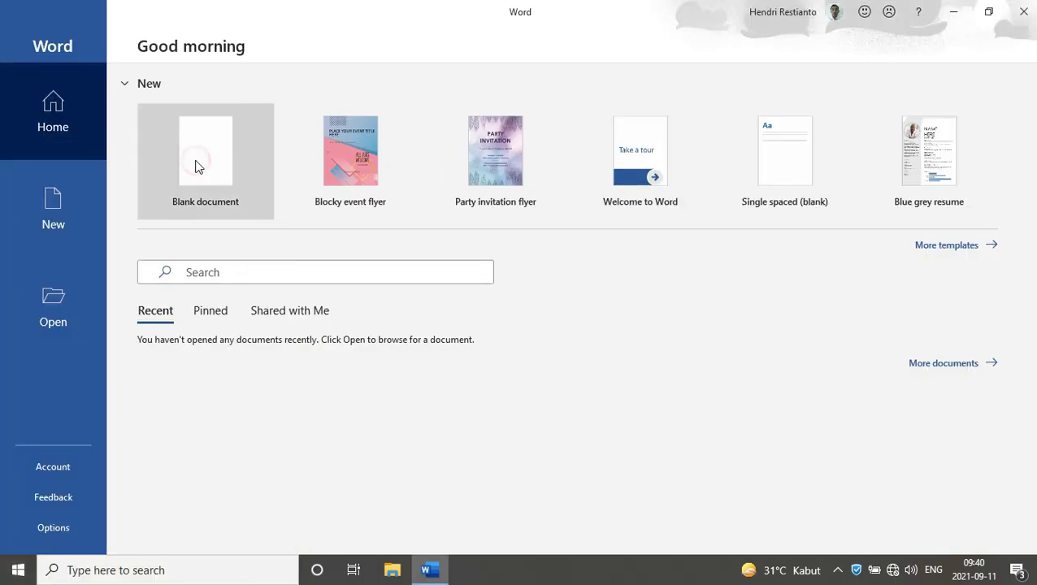
pyautogui.click(195, 166)
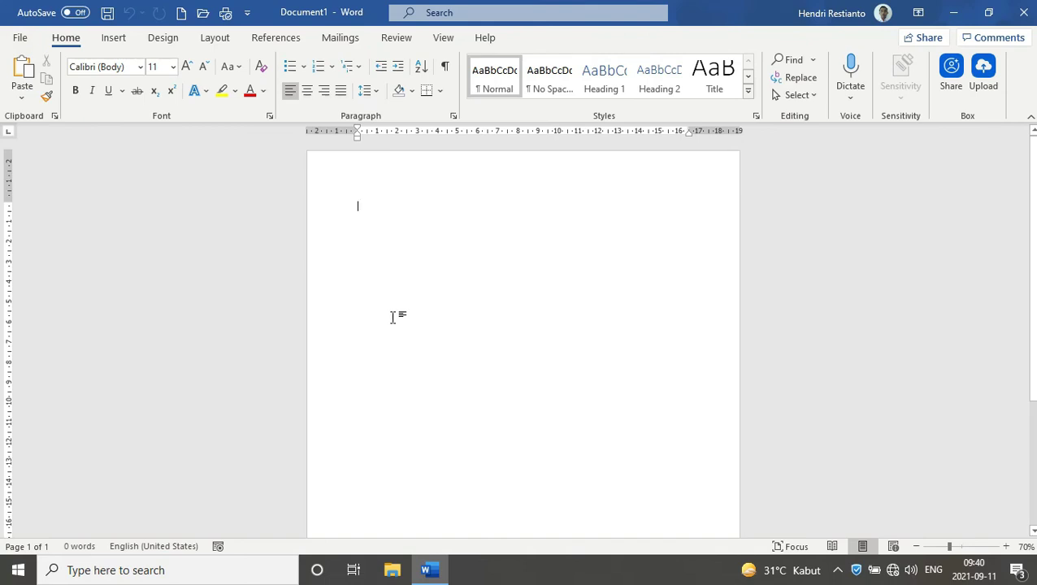
# Use Recover Unsaved Documents to open the LATIHAN MICROSOFT WORD file from the UnsavedFiles folder.
pyautogui.click(19, 37)
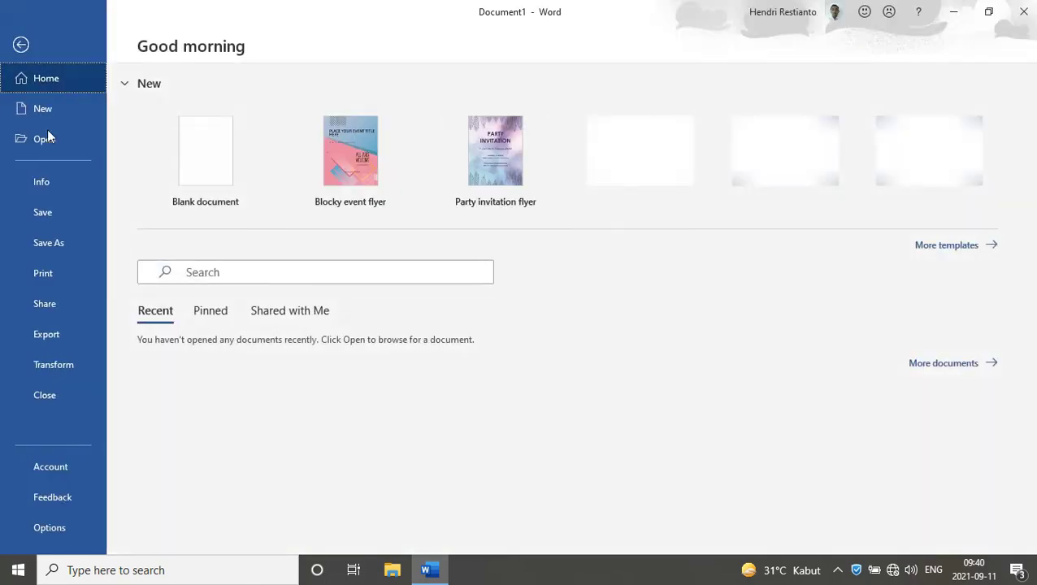
pyautogui.click(46, 181)
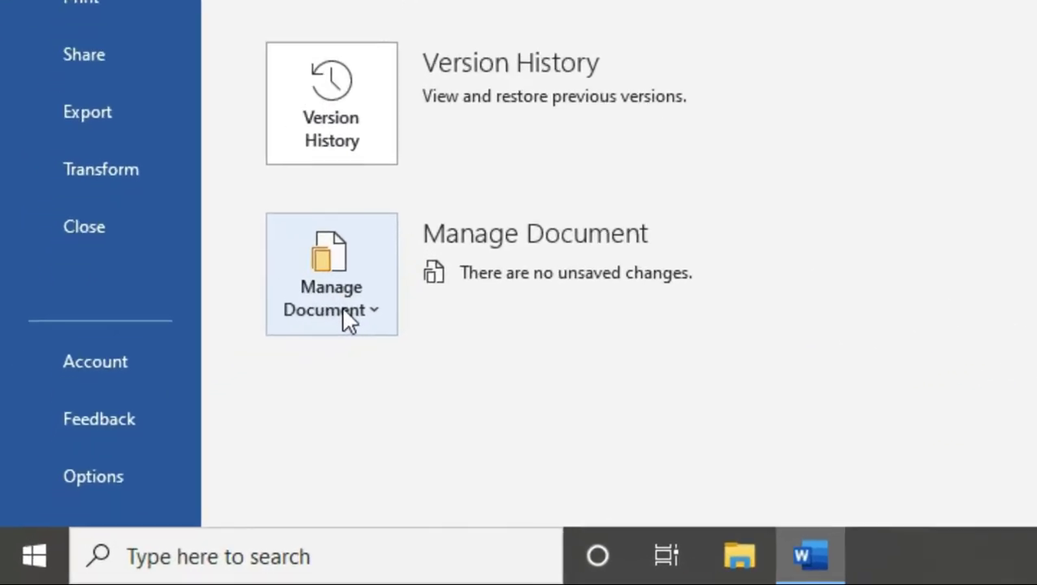
pyautogui.click(332, 315)
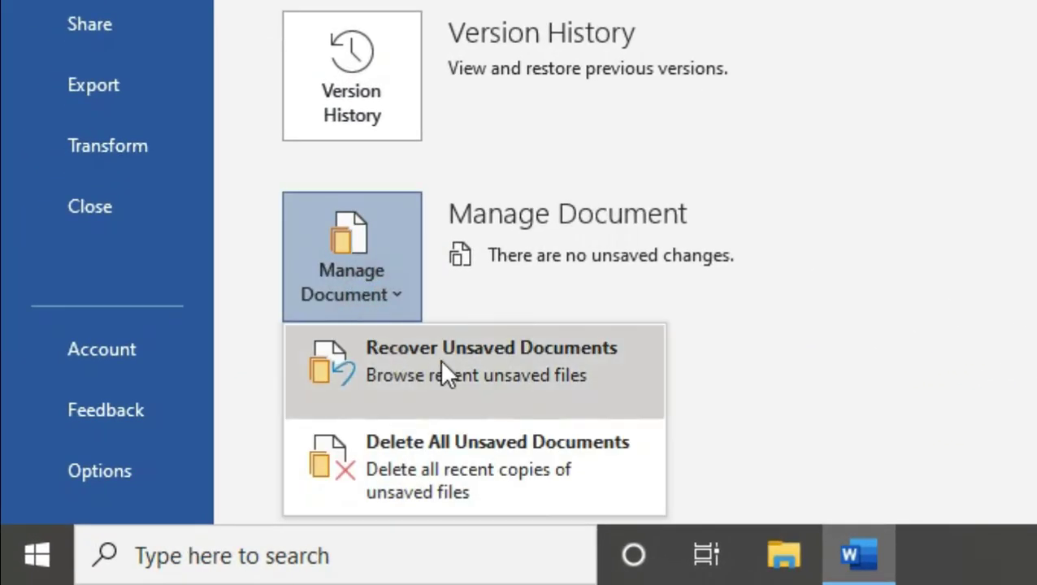
pyautogui.click(515, 372)
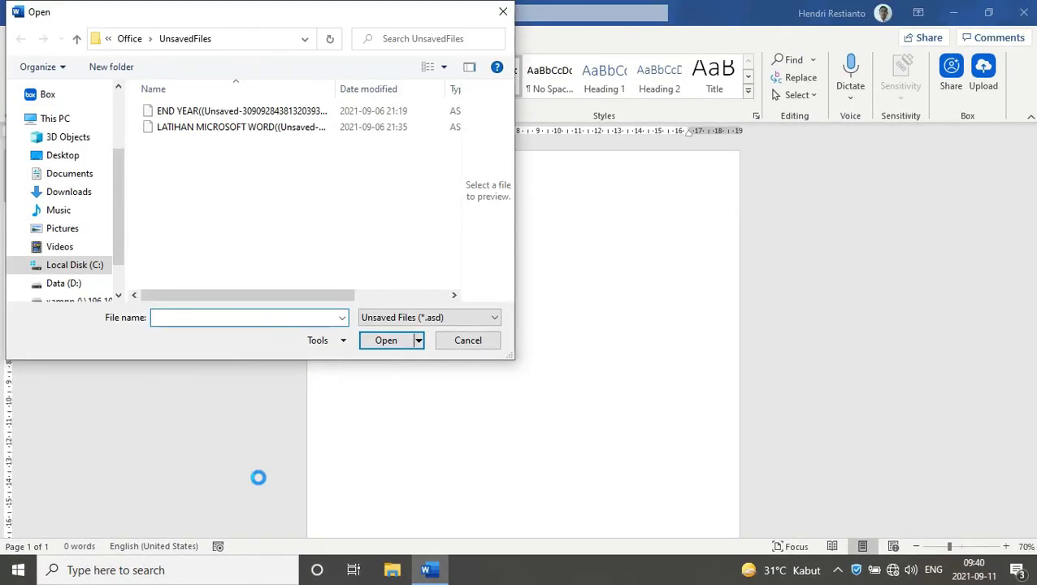
pyautogui.click(260, 130)
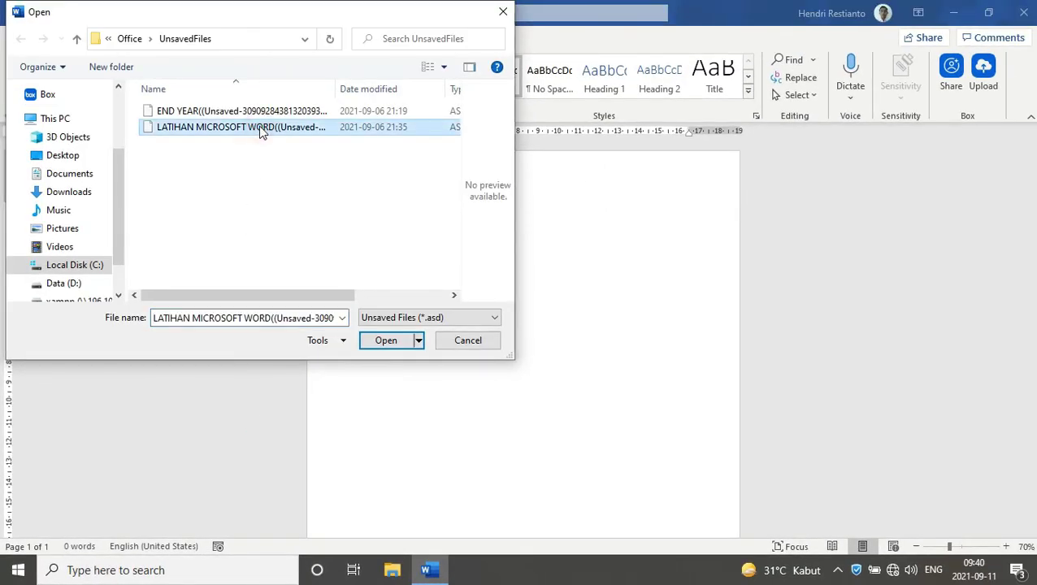
pyautogui.click(387, 340)
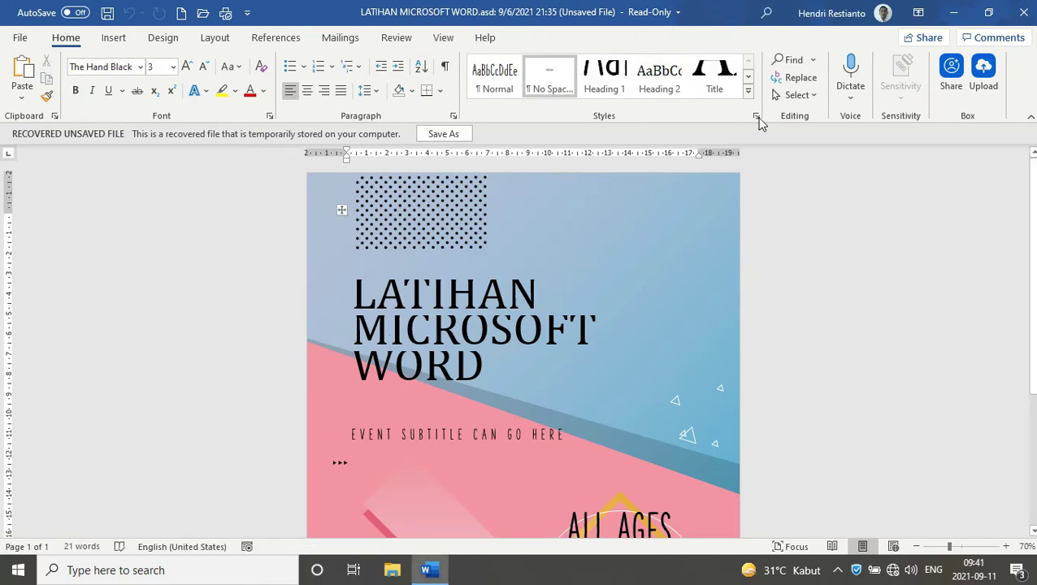
# Open Salinan Memo baru.docx from the Pictures folder.
pyautogui.click(20, 37)
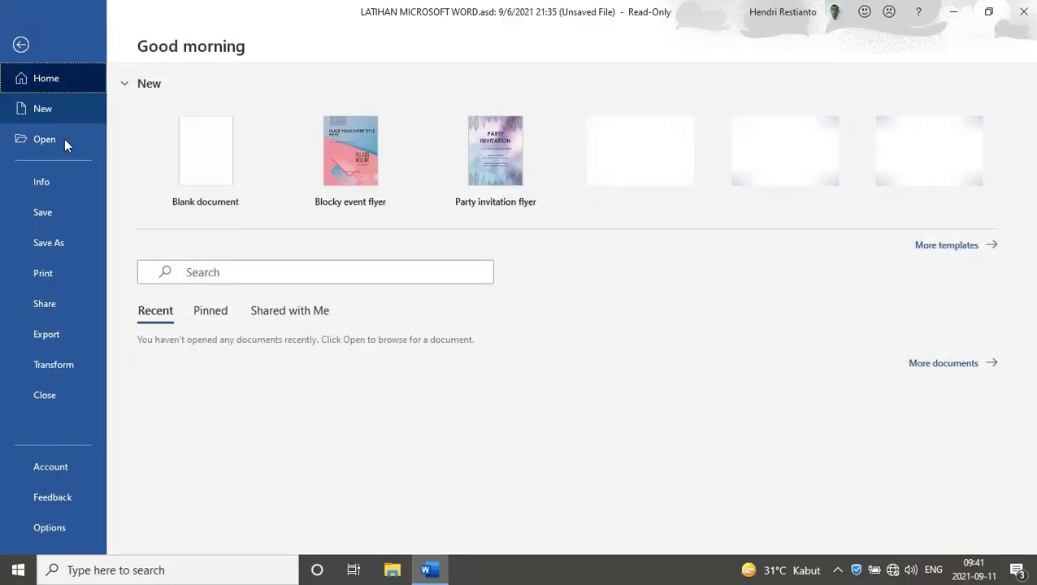
pyautogui.click(57, 145)
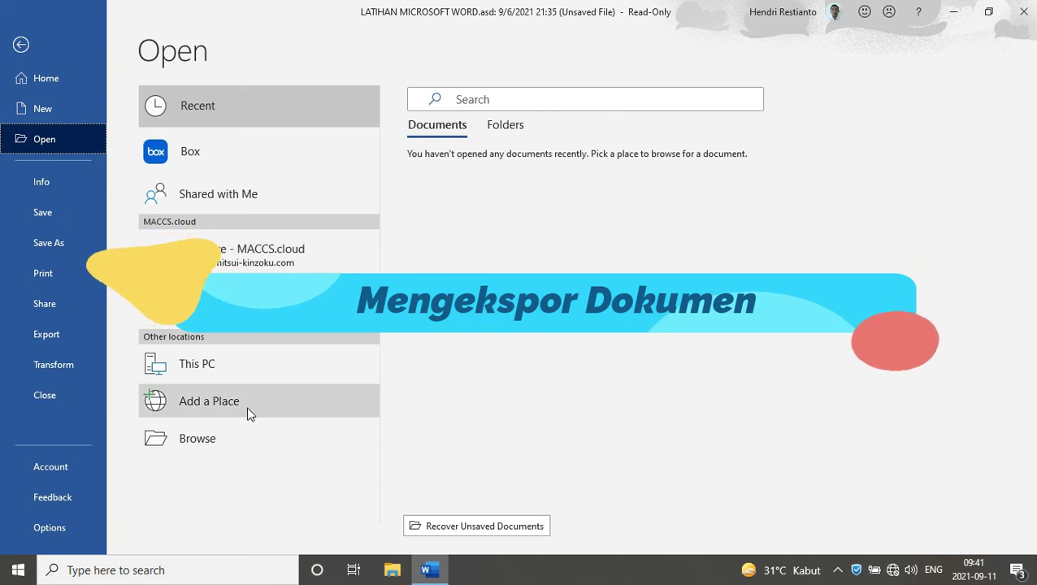
pyautogui.click(242, 430)
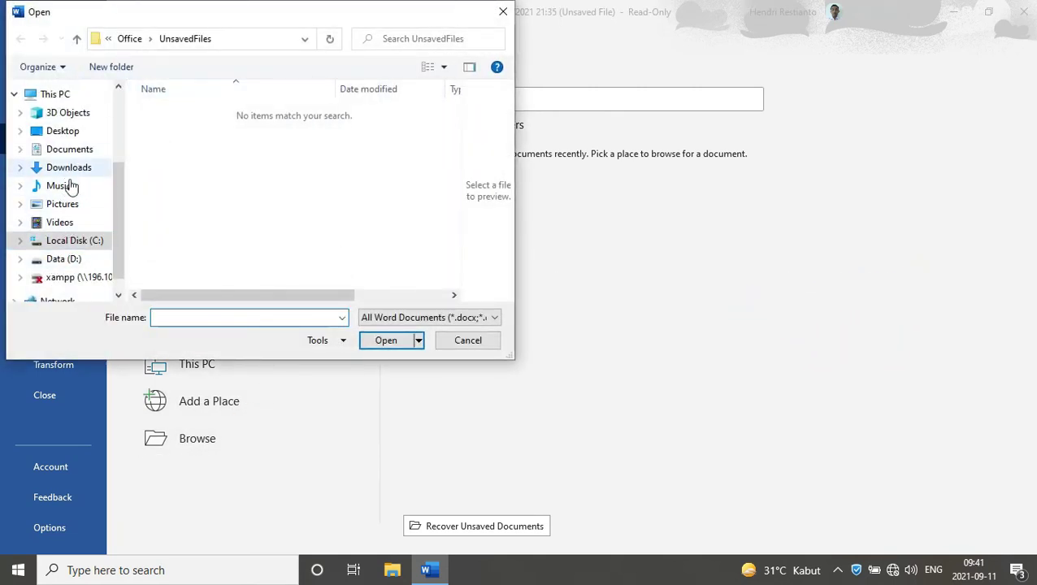
pyautogui.click(65, 206)
pyautogui.click(244, 159)
pyautogui.click(277, 191)
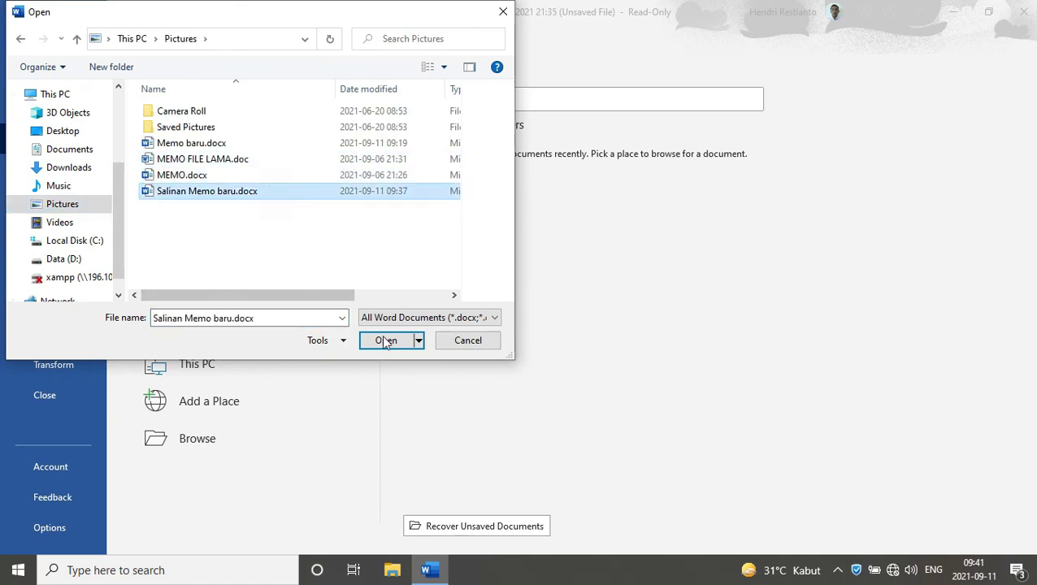
pyautogui.click(407, 341)
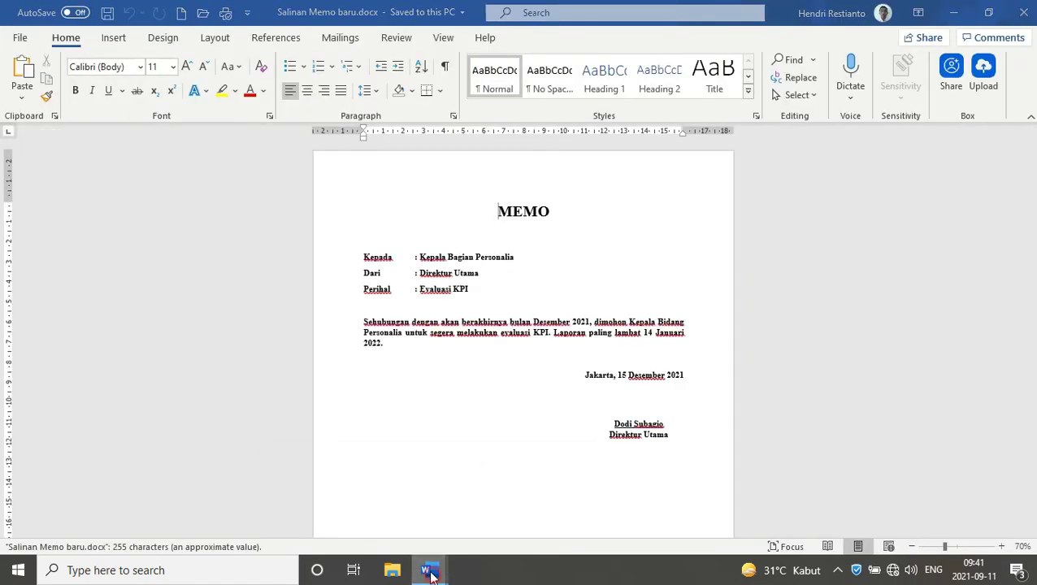
# Close the recovered LATIHAN MICROSOFT WORD document and return to Salinan Memo baru.docx.
pyautogui.moveTo(428, 569)
pyautogui.click(414, 458)
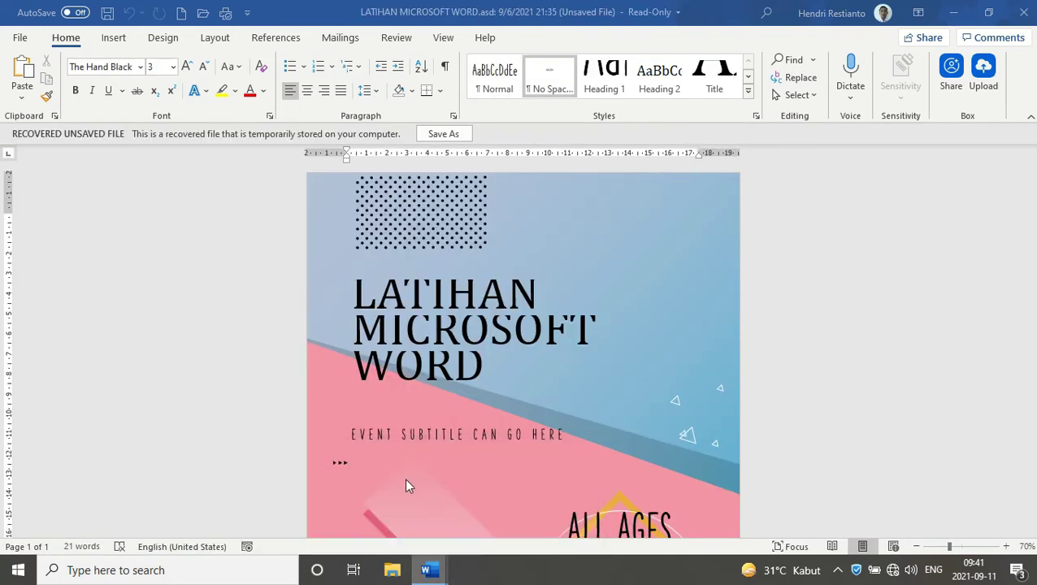
pyautogui.click(513, 315)
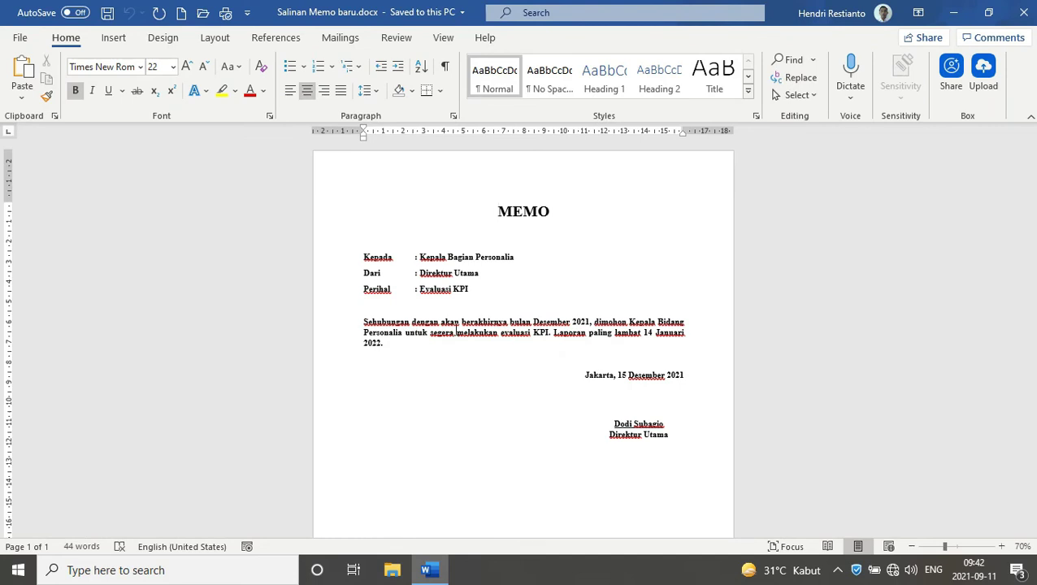
# Export the memo as the PDF Salinan Memo baru.pdf in the Pictures folder and close the published file.
pyautogui.click(20, 38)
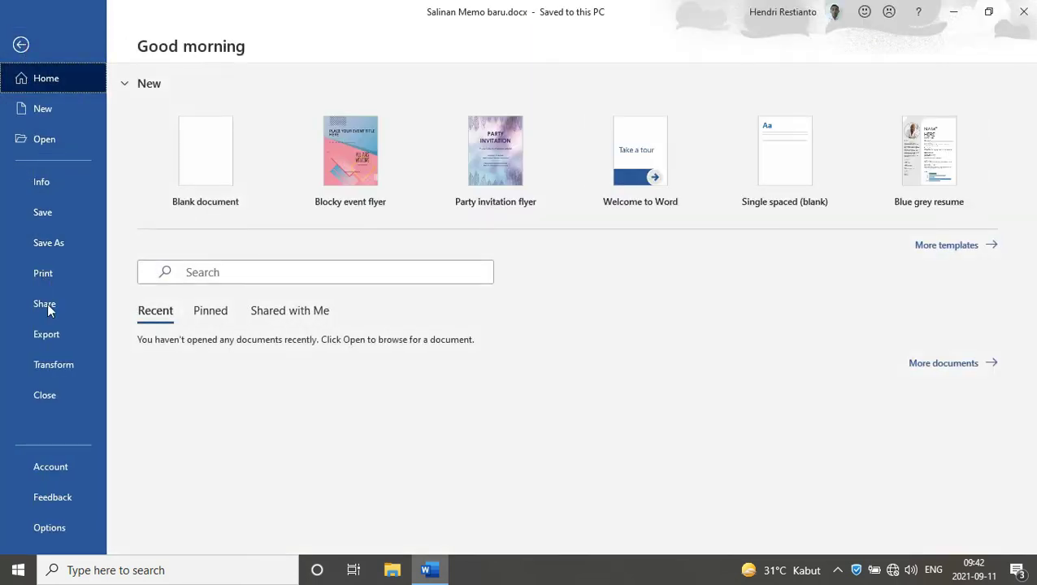
pyautogui.click(51, 333)
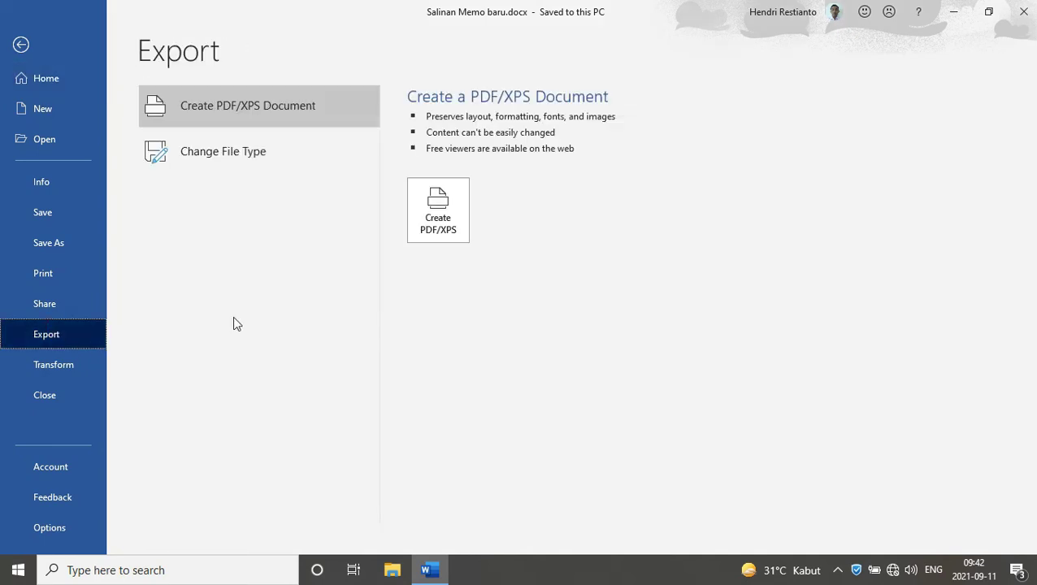
pyautogui.click(454, 221)
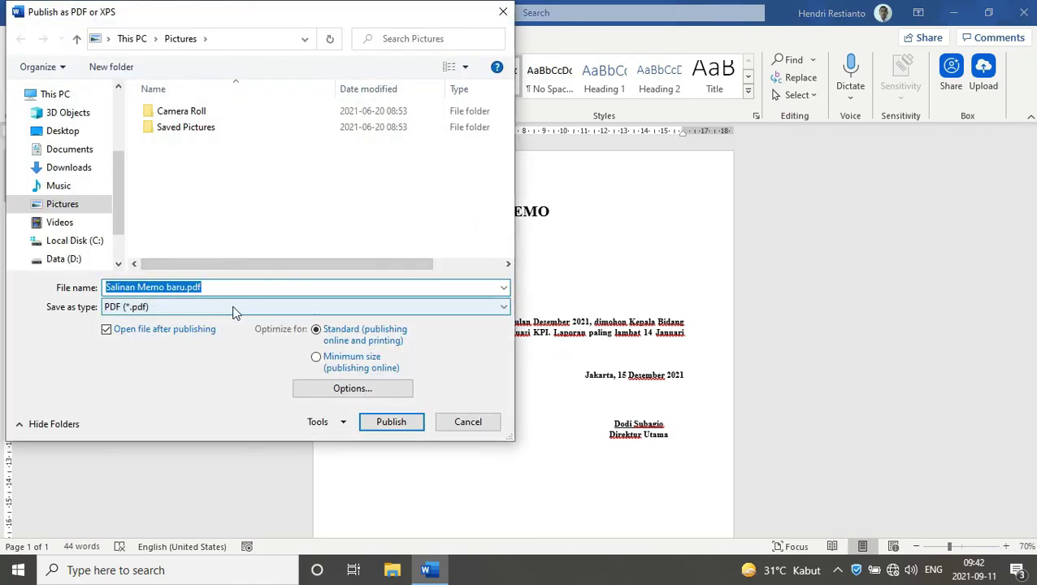
pyautogui.click(233, 309)
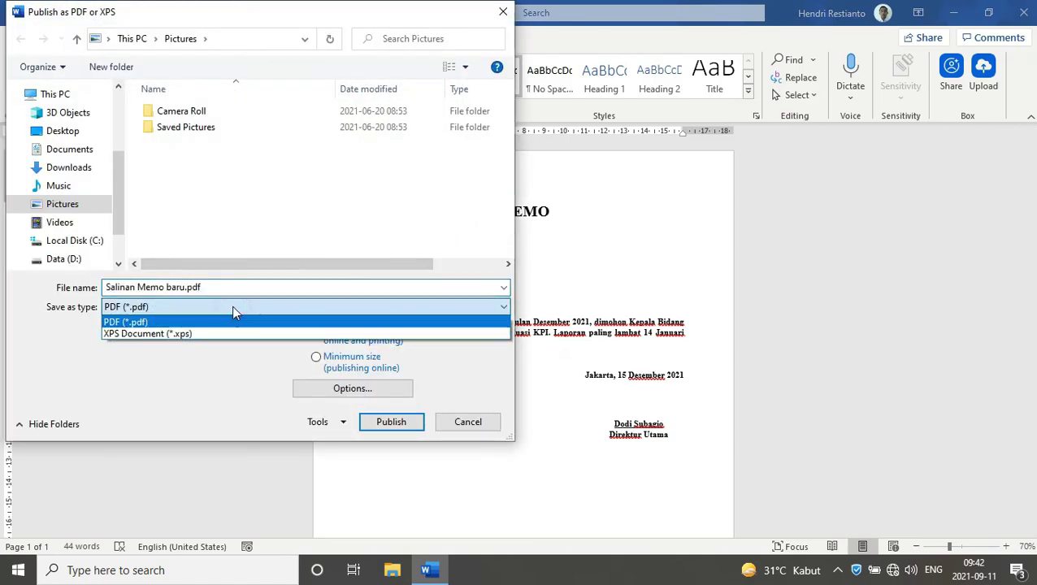
pyautogui.click(230, 334)
pyautogui.click(232, 306)
pyautogui.click(231, 323)
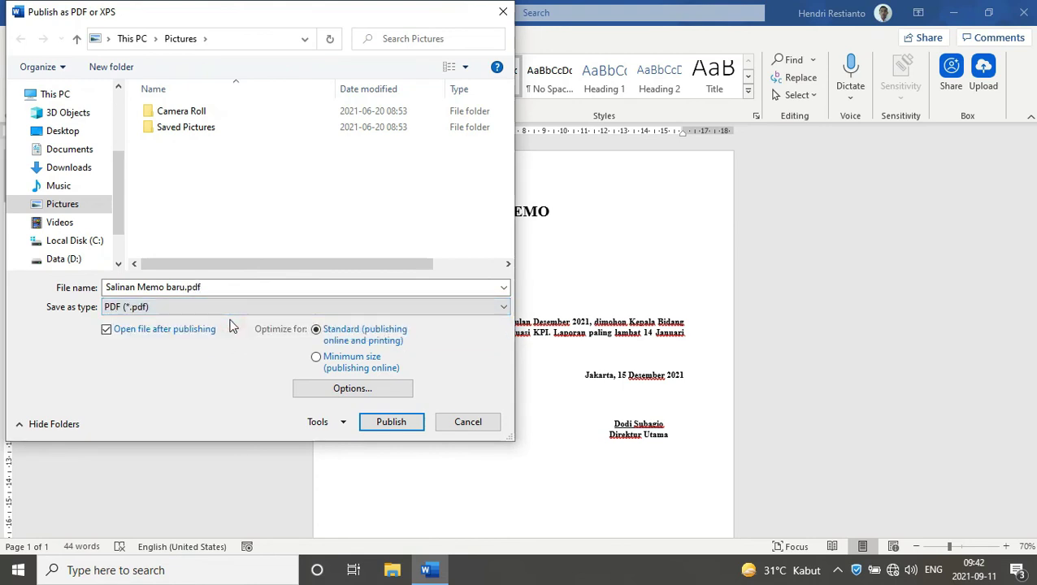
pyautogui.click(391, 423)
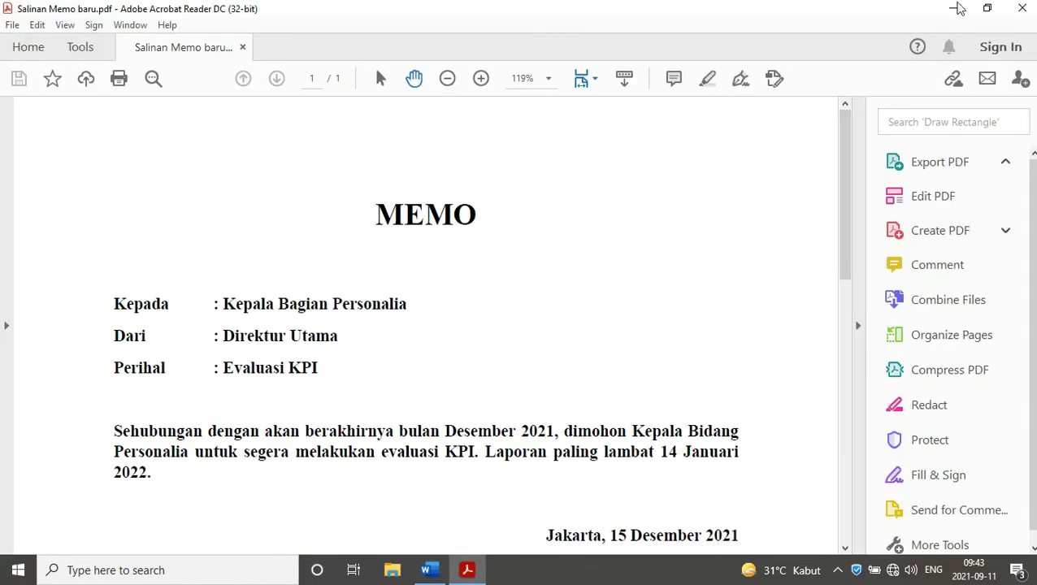
pyautogui.click(1025, 7)
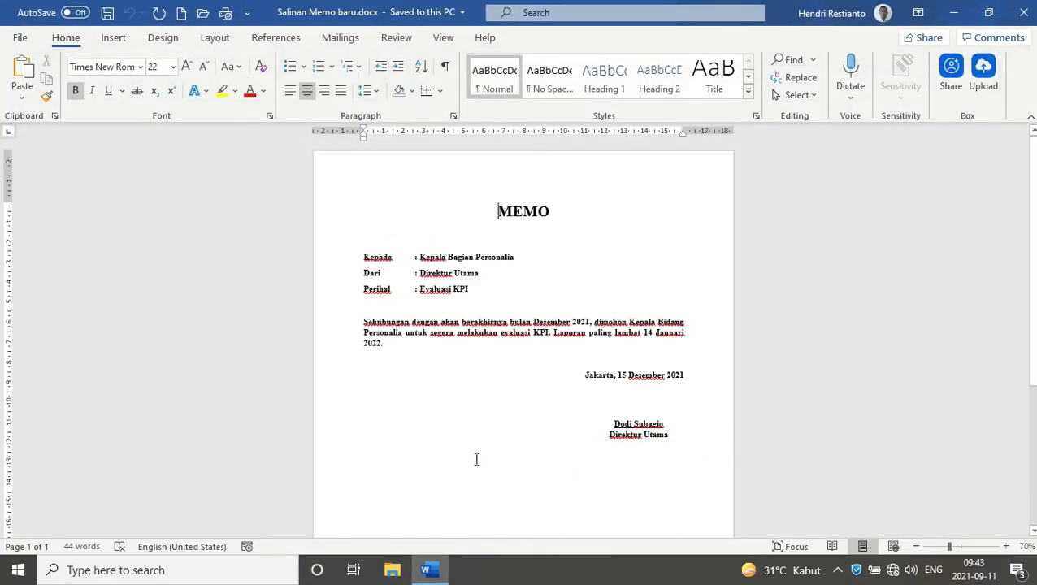
# Check the exported Salinan Memo baru.pdf in File Explorer's Pictures folder and return to the memo in Word.
pyautogui.click(392, 571)
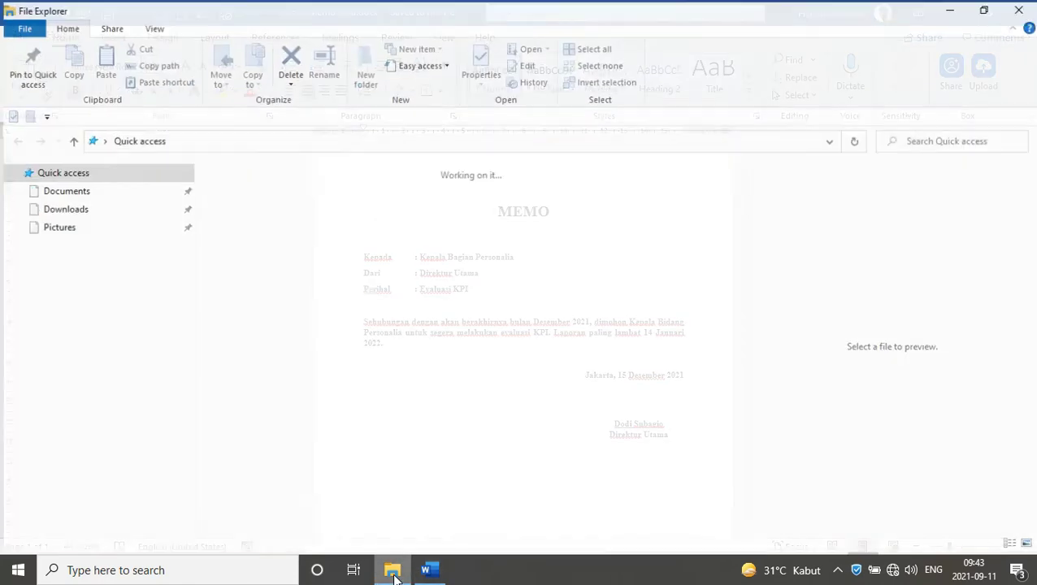
pyautogui.click(122, 235)
pyautogui.click(425, 298)
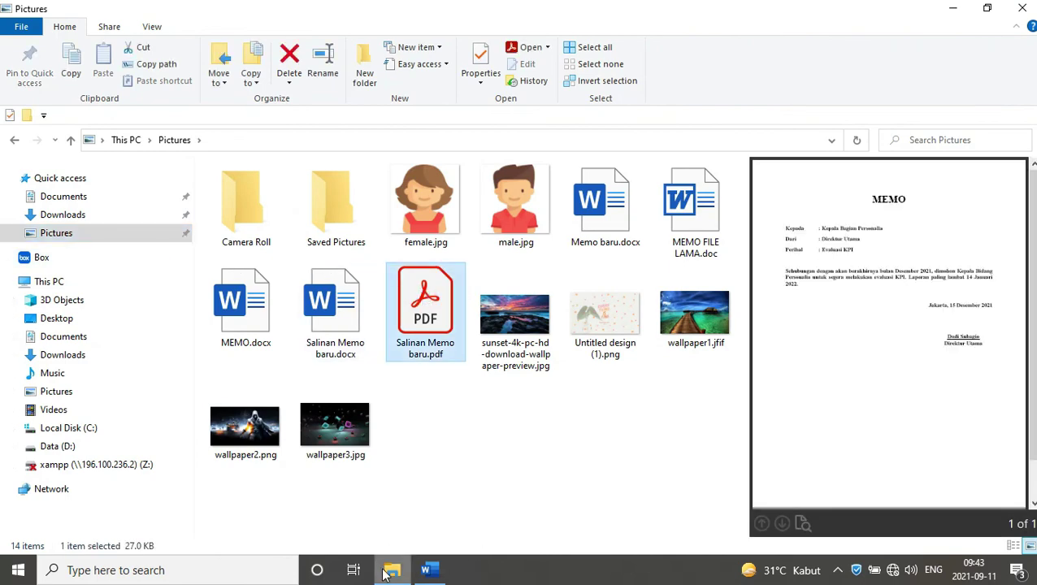
pyautogui.click(429, 569)
pyautogui.click(448, 433)
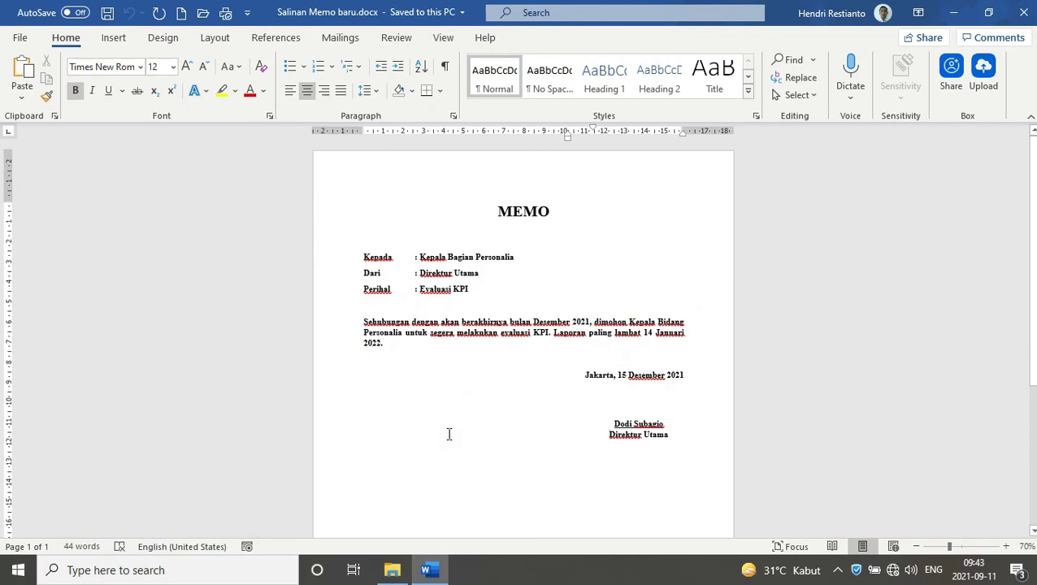
# Review the export file types, including Word 97-2003 Document (*.doc) and the full Save As format list, without saving.
pyautogui.click(20, 38)
pyautogui.click(43, 335)
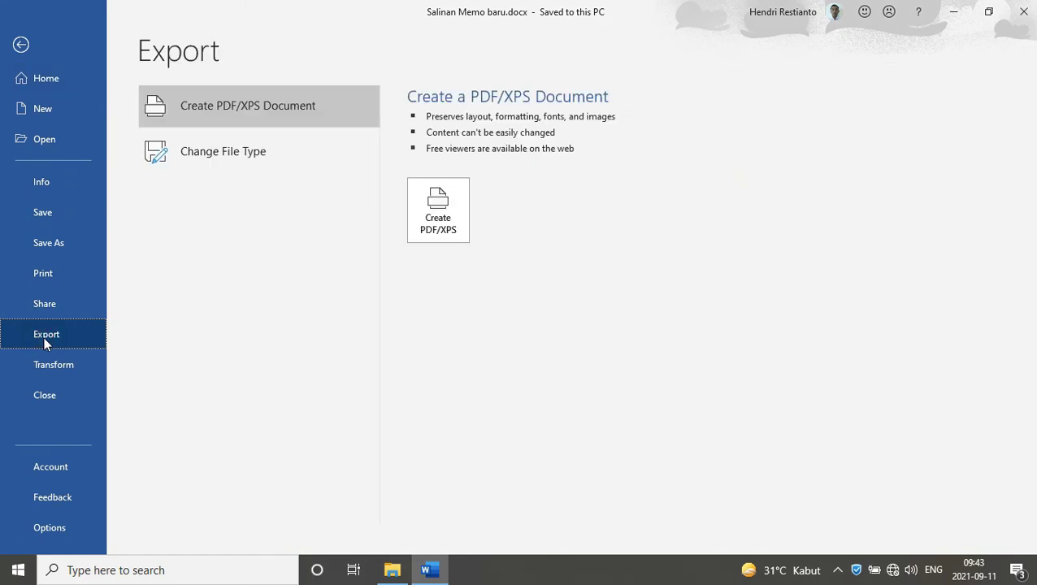
pyautogui.click(242, 162)
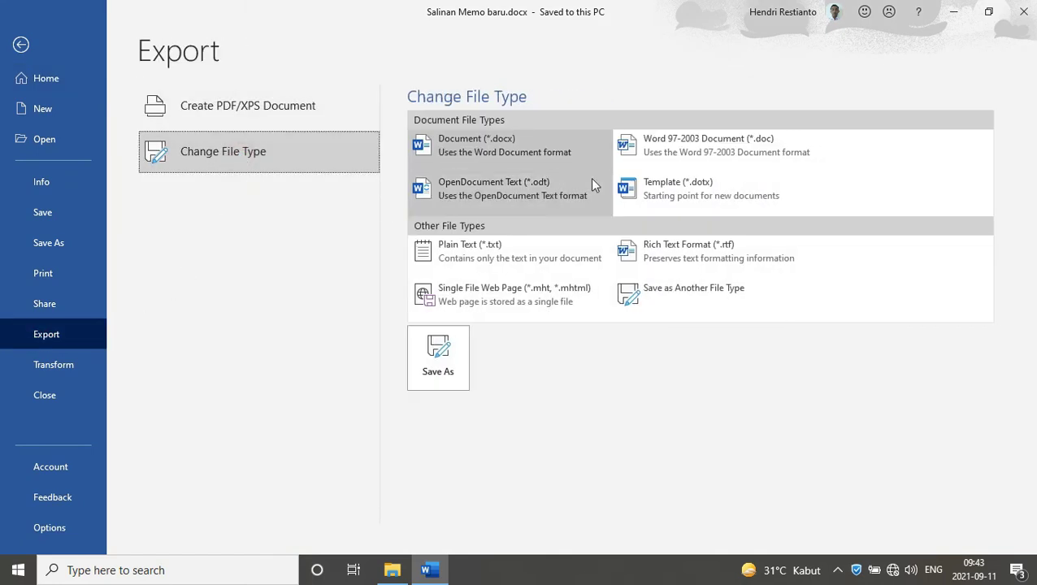
pyautogui.click(671, 150)
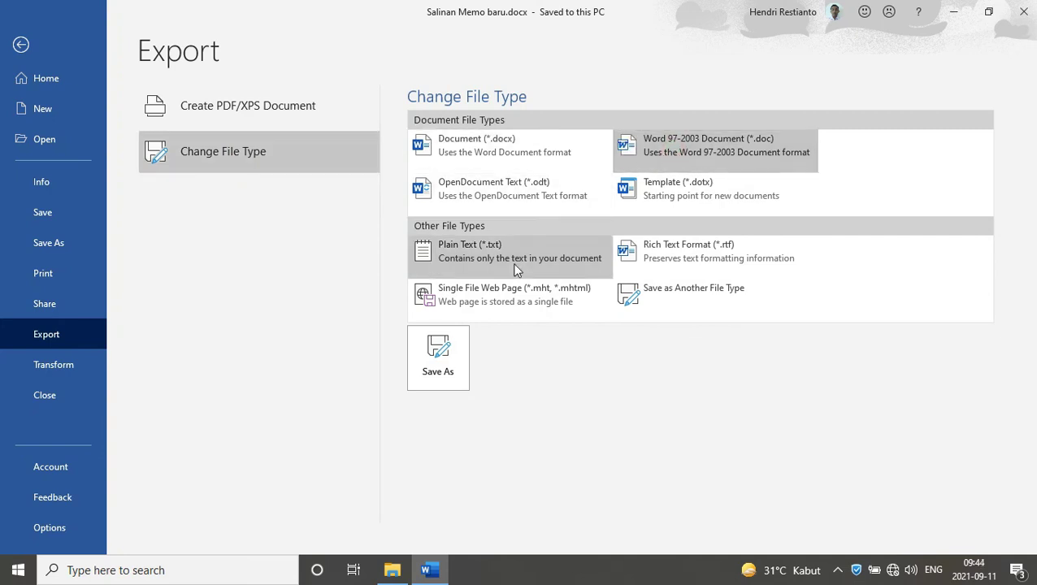
pyautogui.click(454, 357)
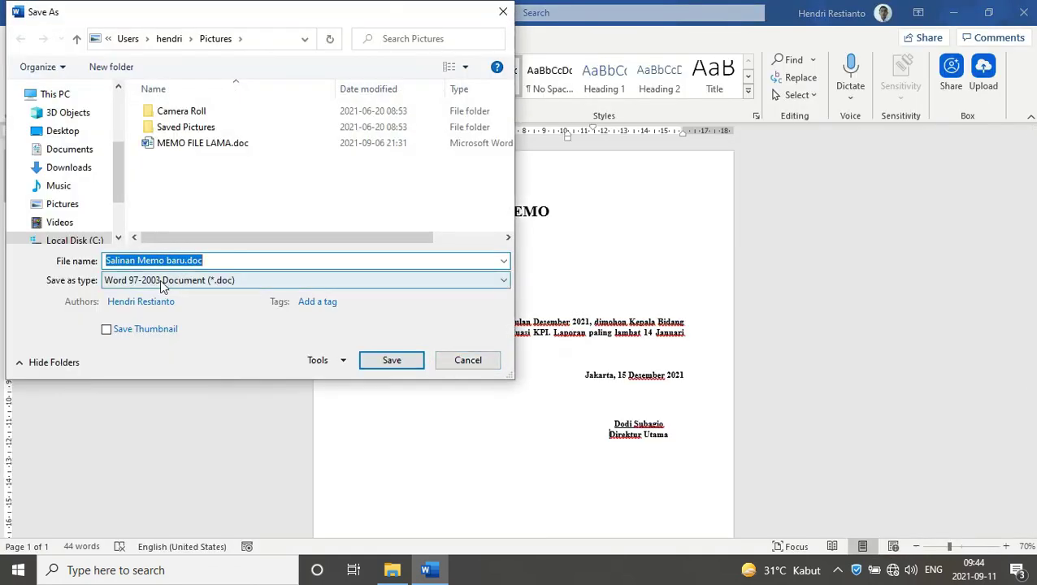
pyautogui.click(245, 279)
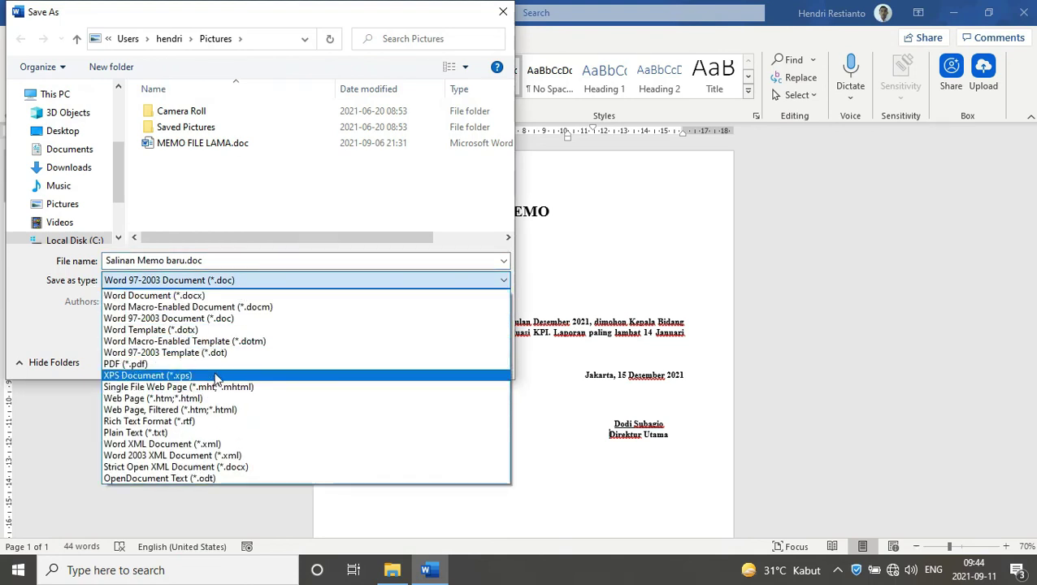
pyautogui.click(226, 278)
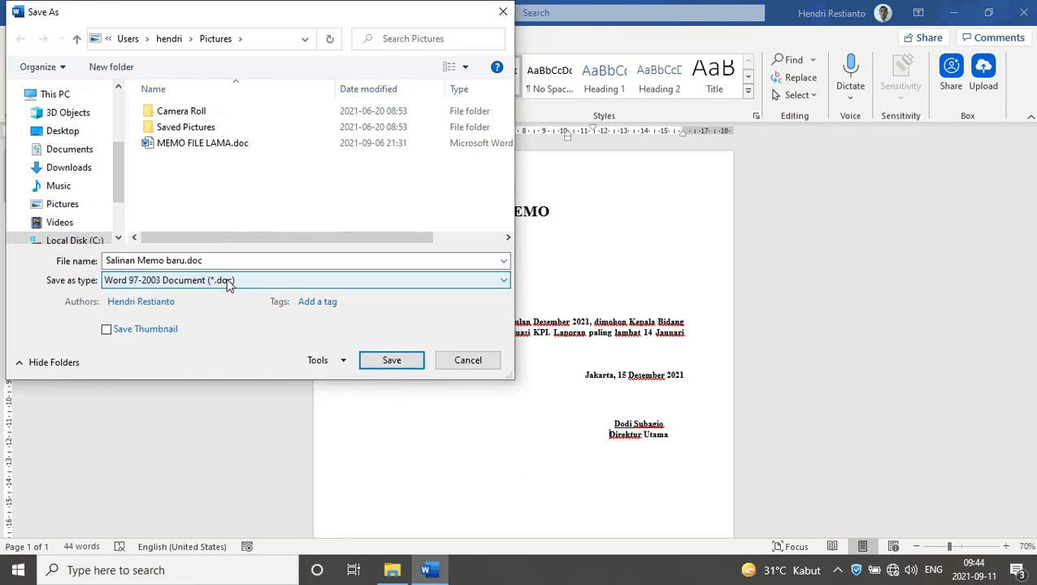
pyautogui.click(451, 364)
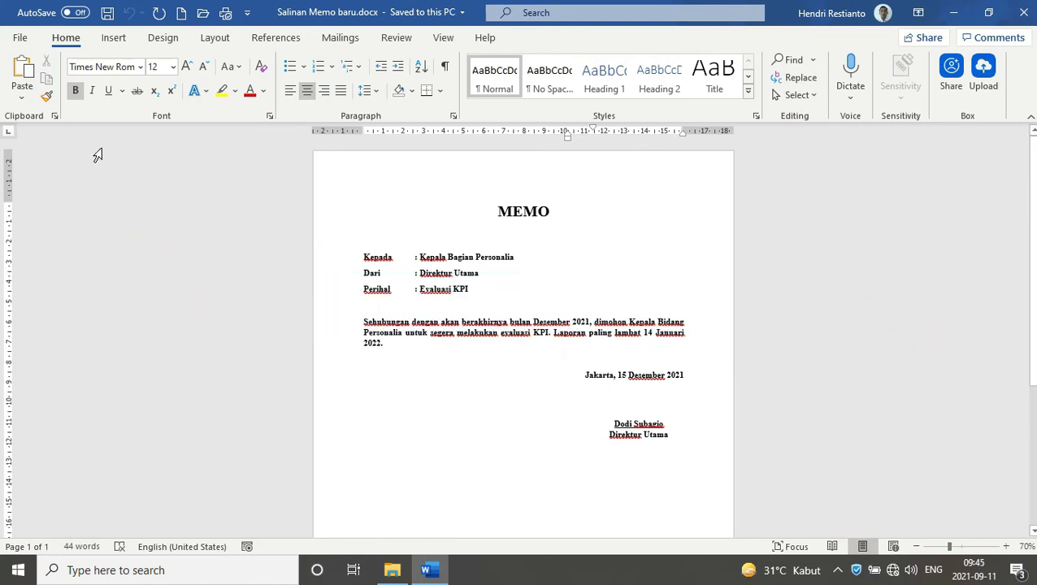
# Review the document's sharing options for Email, Present Online and Post to Blog, and return to the memo.
pyautogui.click(18, 38)
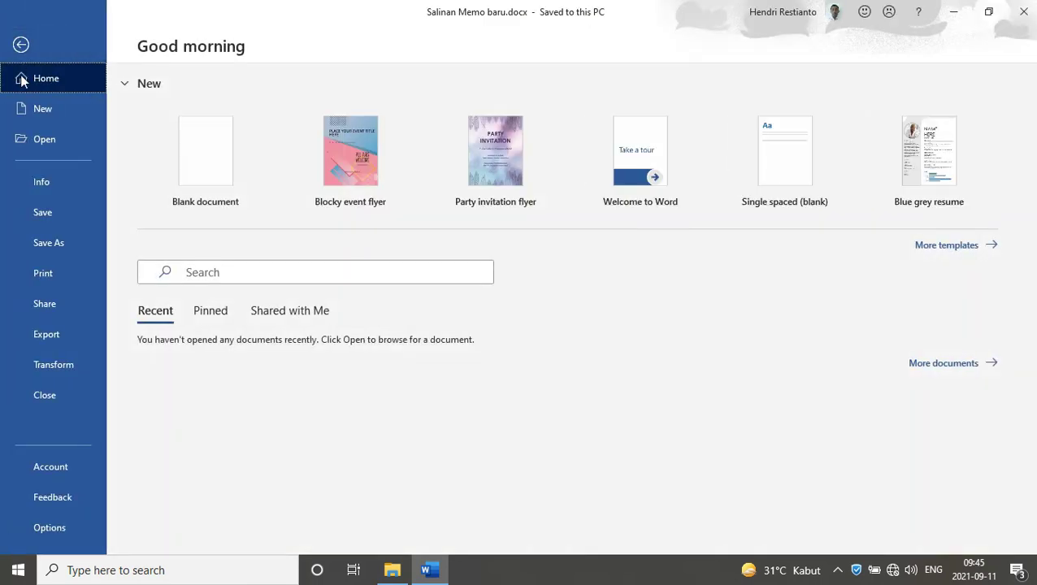
pyautogui.click(78, 308)
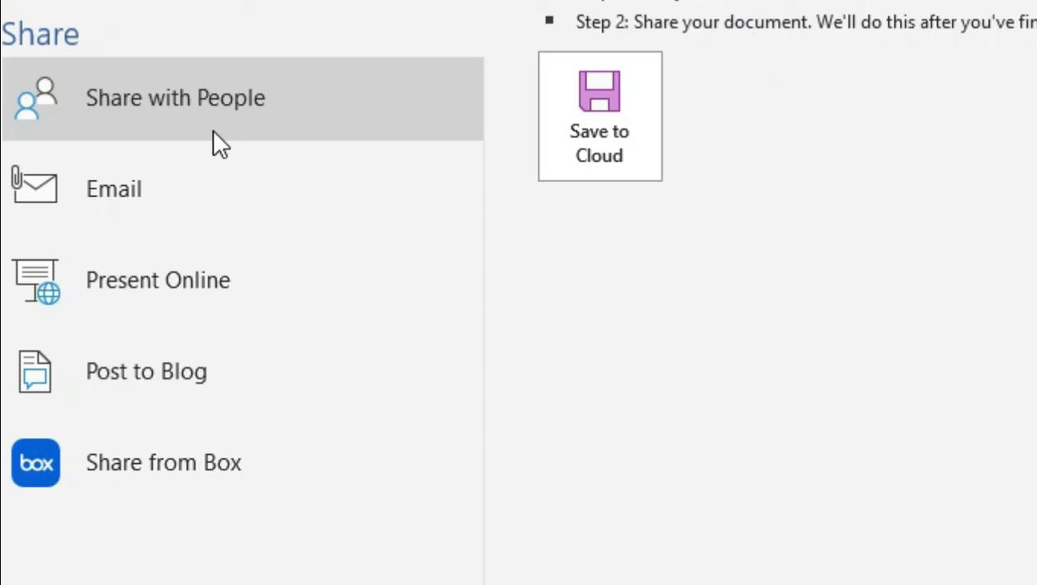
pyautogui.click(199, 195)
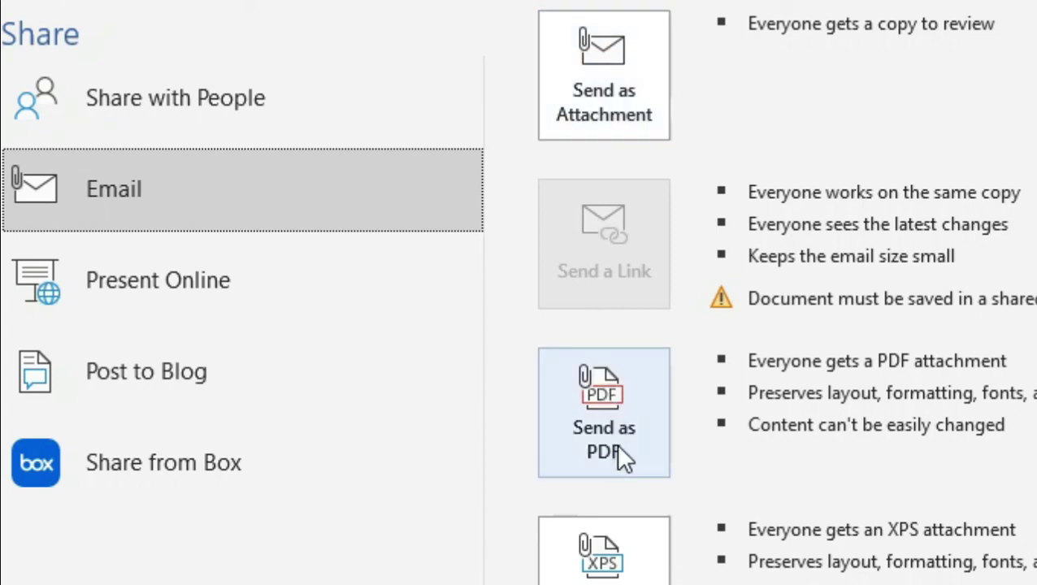
pyautogui.click(206, 287)
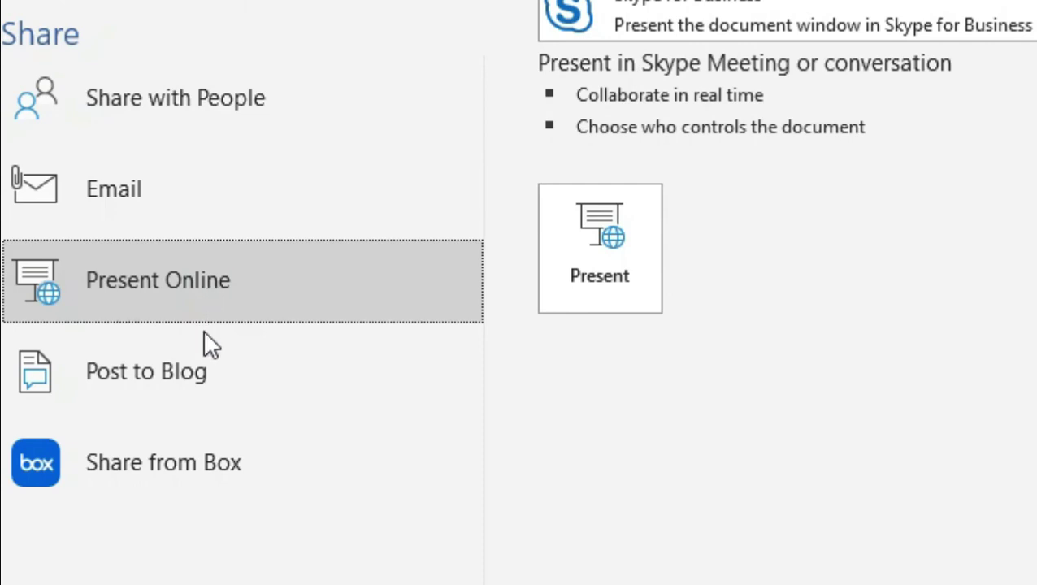
pyautogui.click(197, 373)
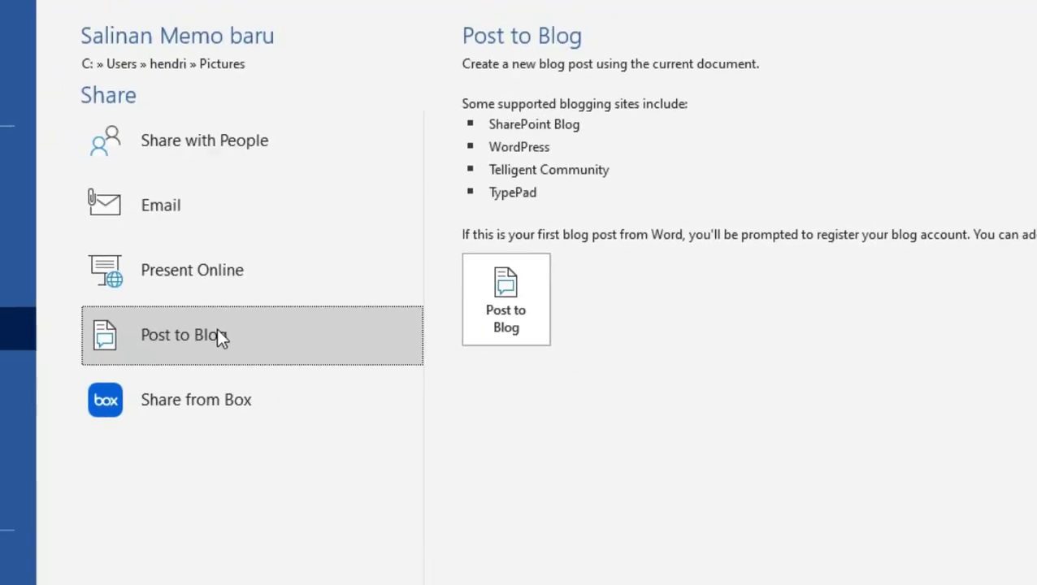
pyautogui.click(21, 47)
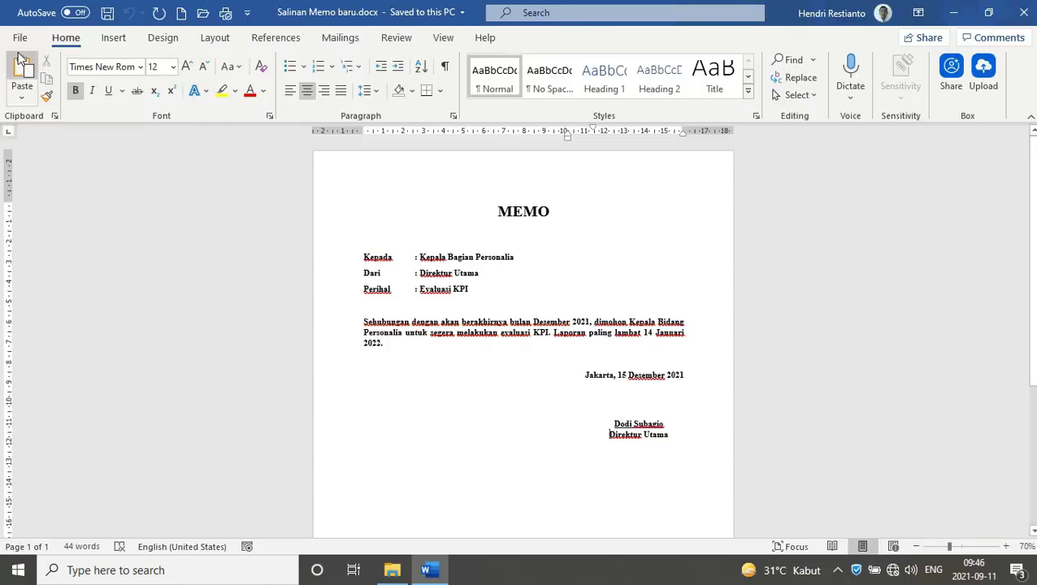
# Close Salinan Memo baru.docx and exit Word.
pyautogui.click(400, 400)
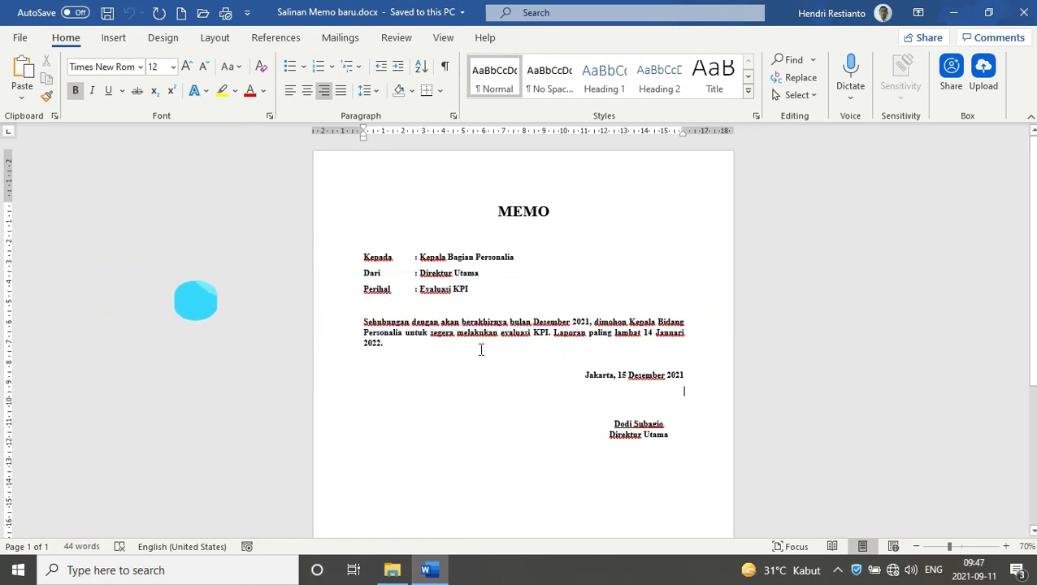
pyautogui.click(1025, 13)
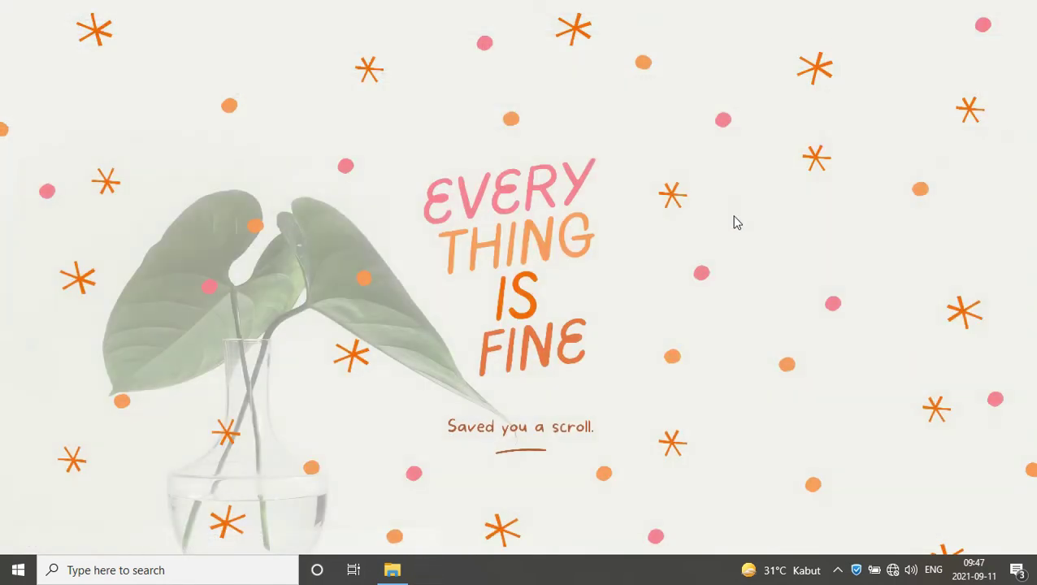